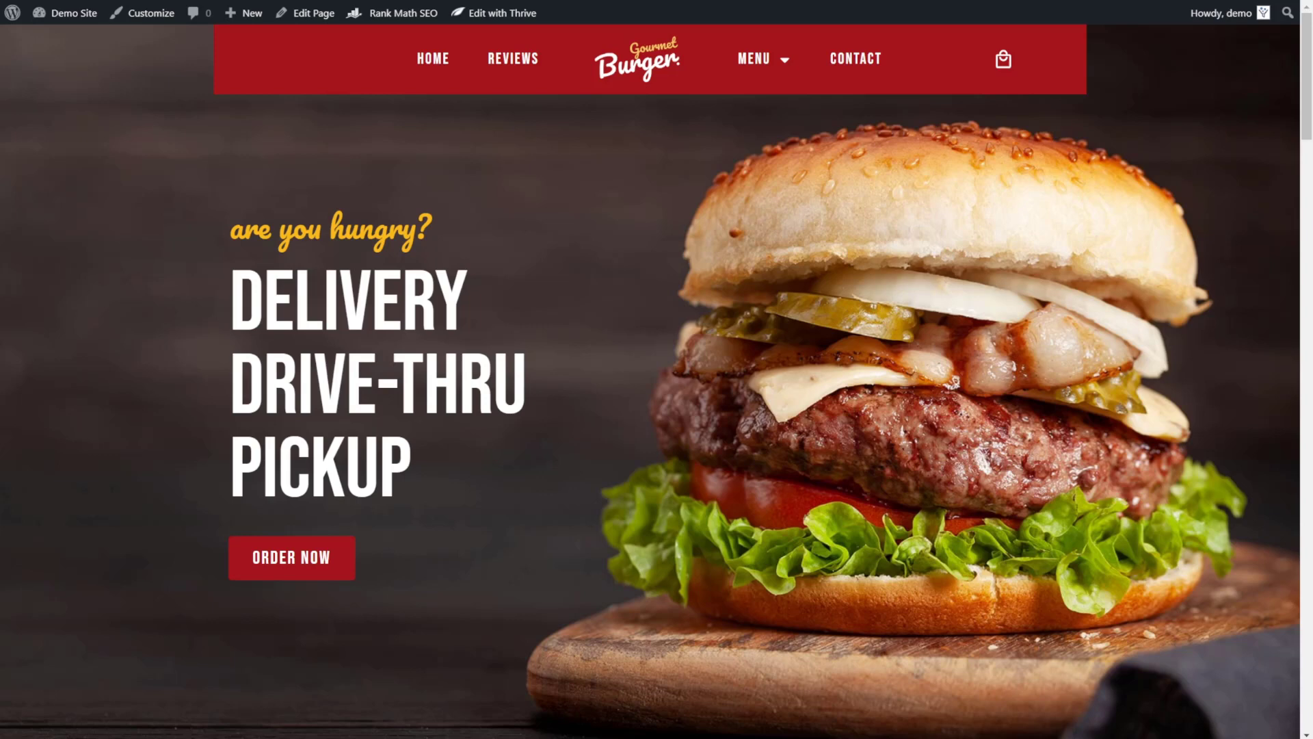
Scroll down the Gourmet Burger homepage to look it over
scroll(572, 417, "down", 3)
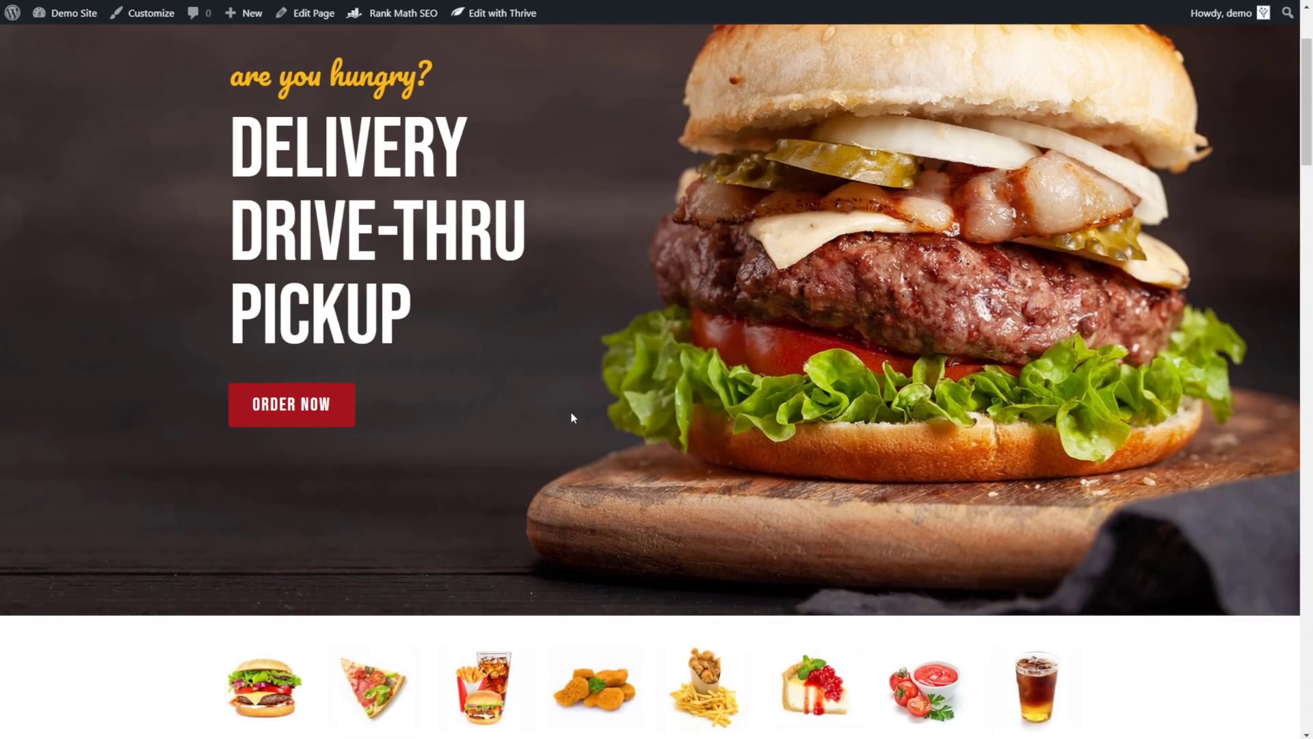
scroll(587, 419, "down", 5)
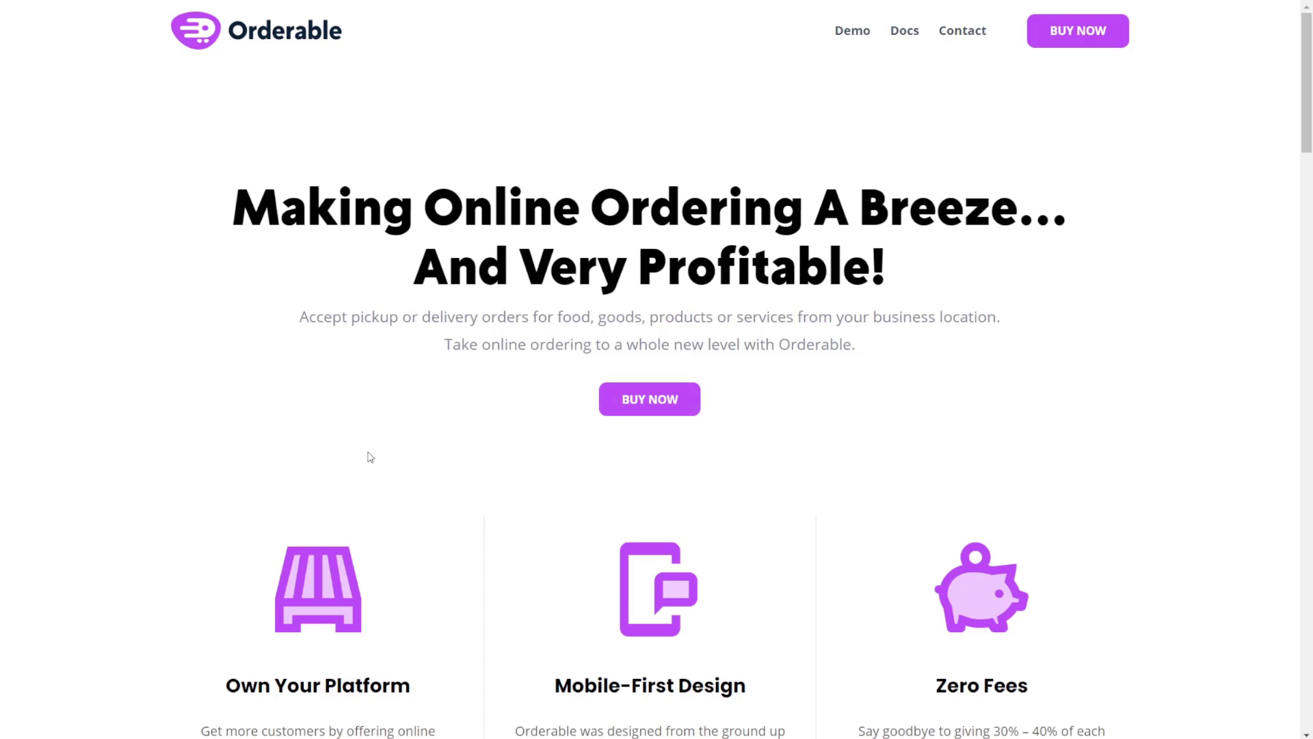
Scroll to All Features and highlight the One-Page Ordering, Floating Cart Widget and Time Slots headings
scroll(363, 478, "down", 6)
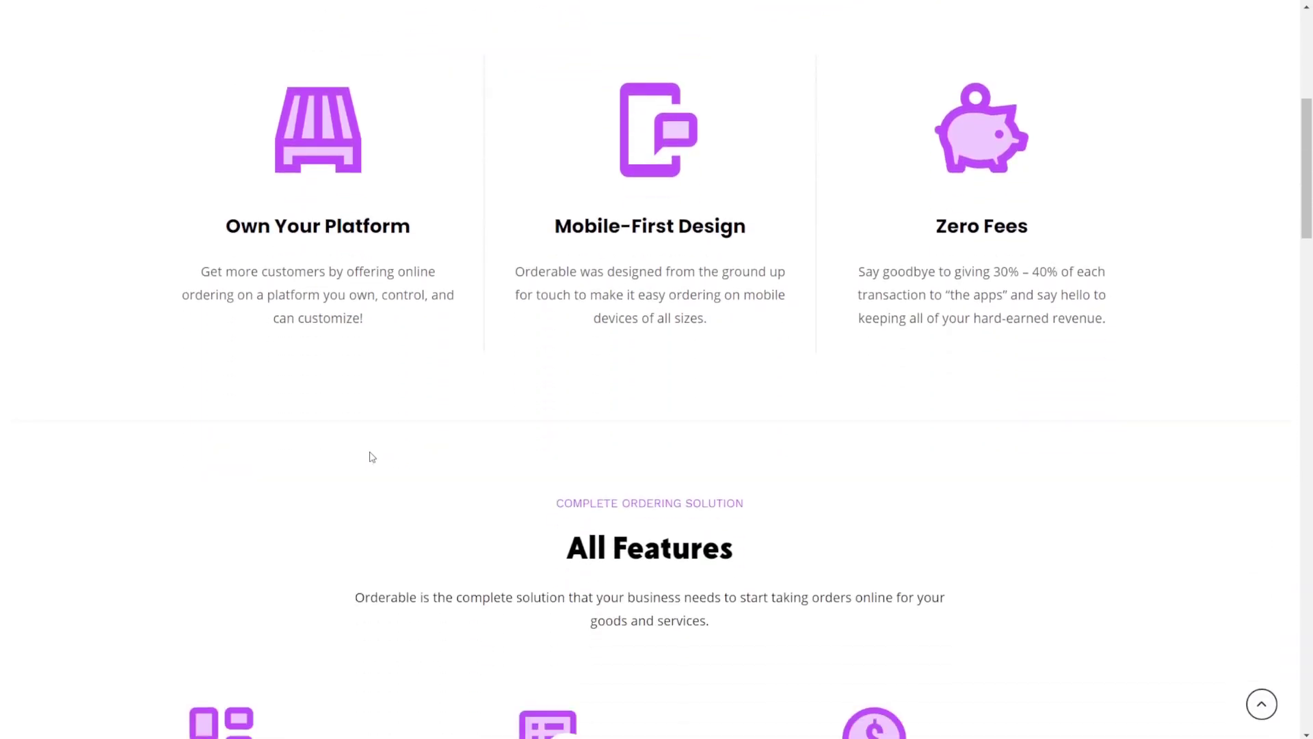
scroll(372, 457, "down", 7)
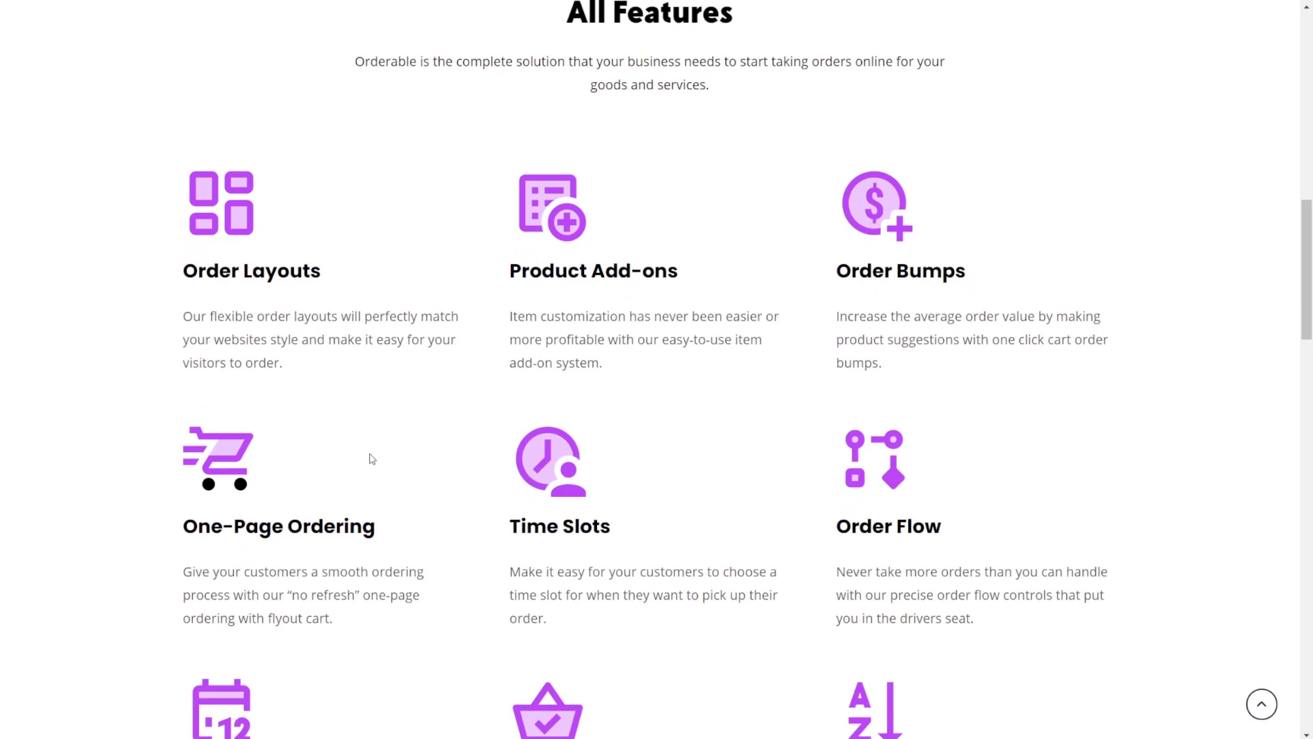
scroll(372, 458, "down", 4)
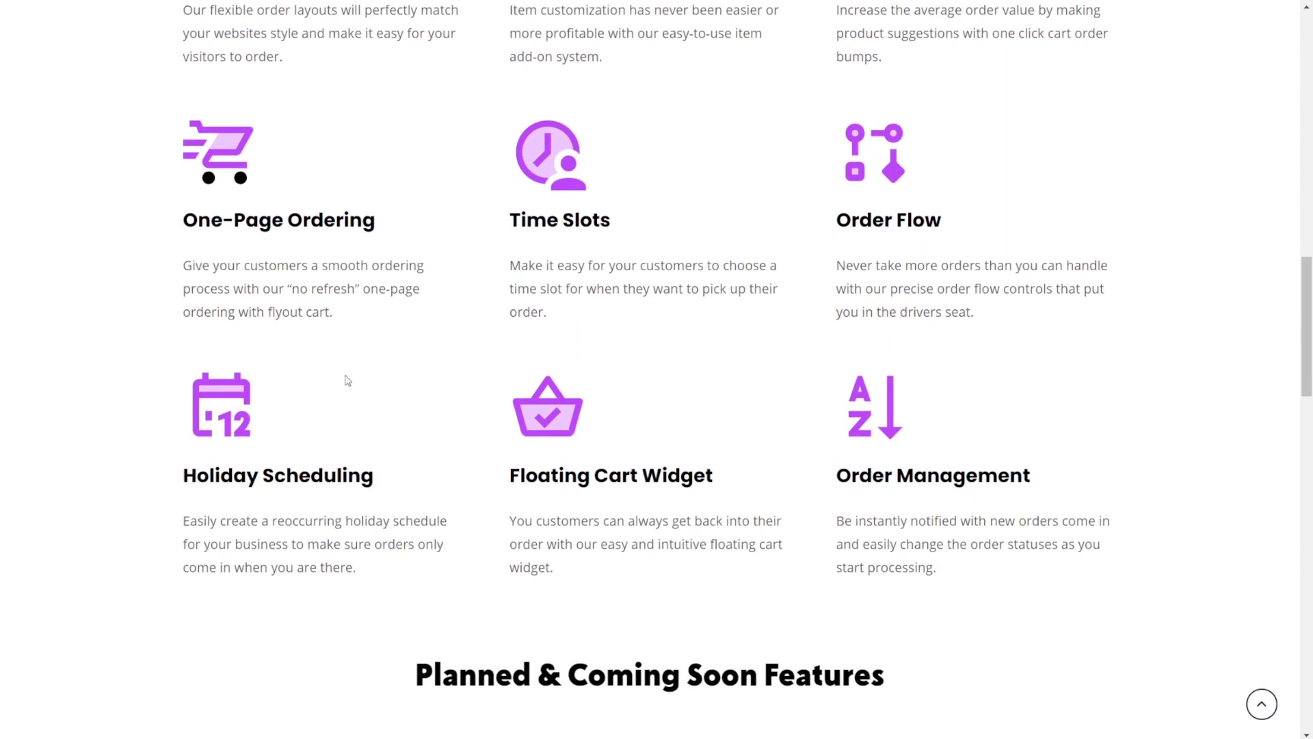
left_click_drag(380, 225, 184, 222)
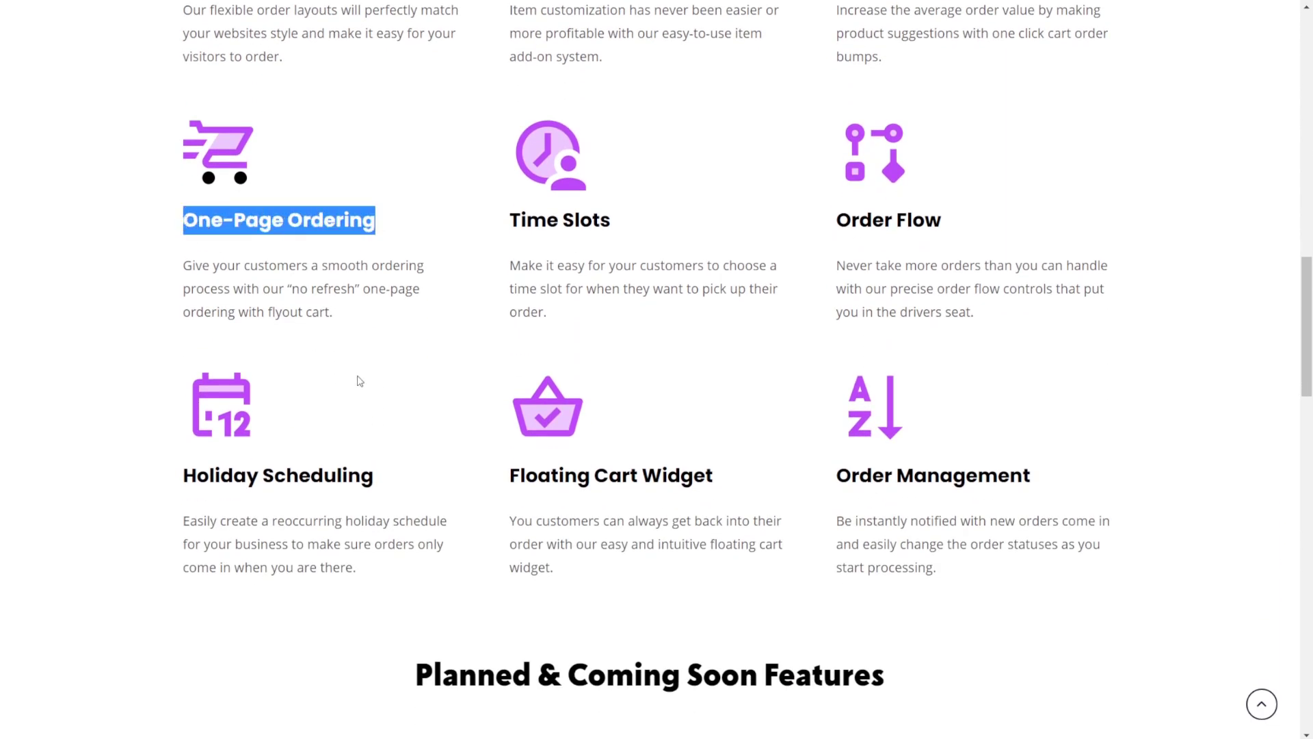
left_click(348, 361)
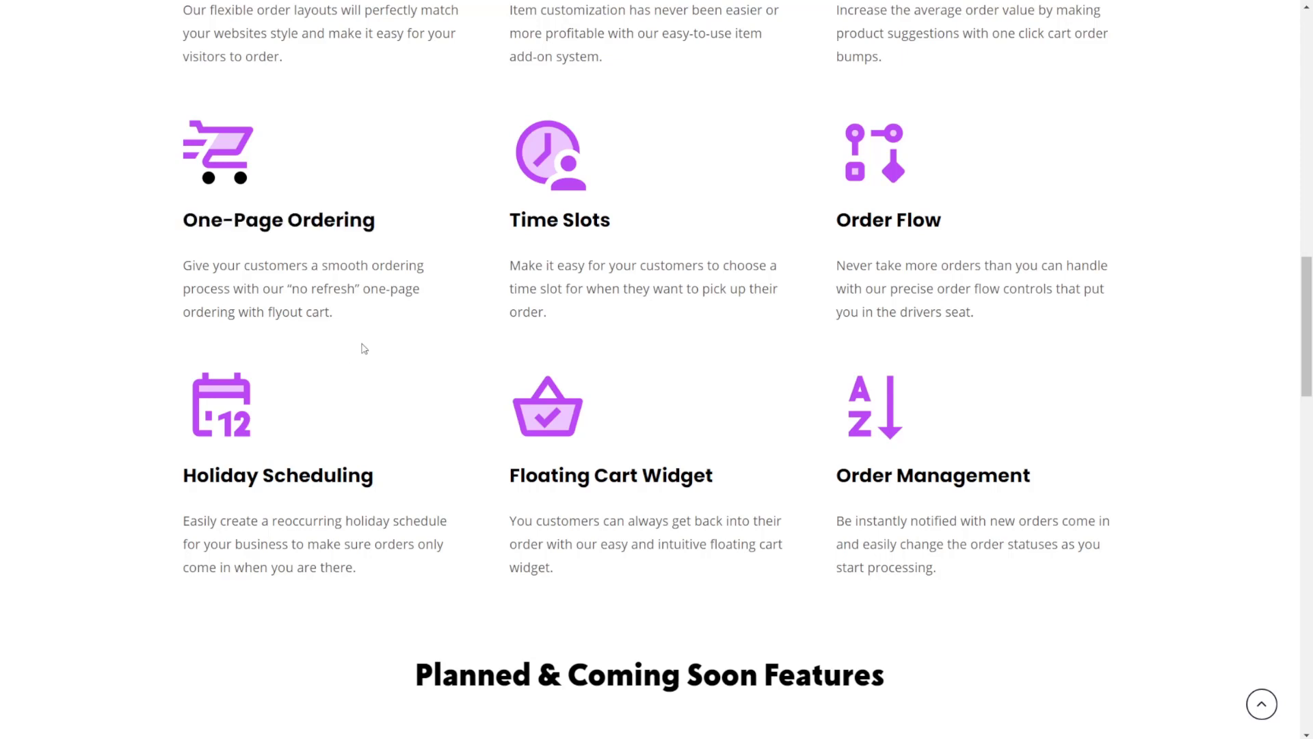
left_click_drag(507, 476, 781, 470)
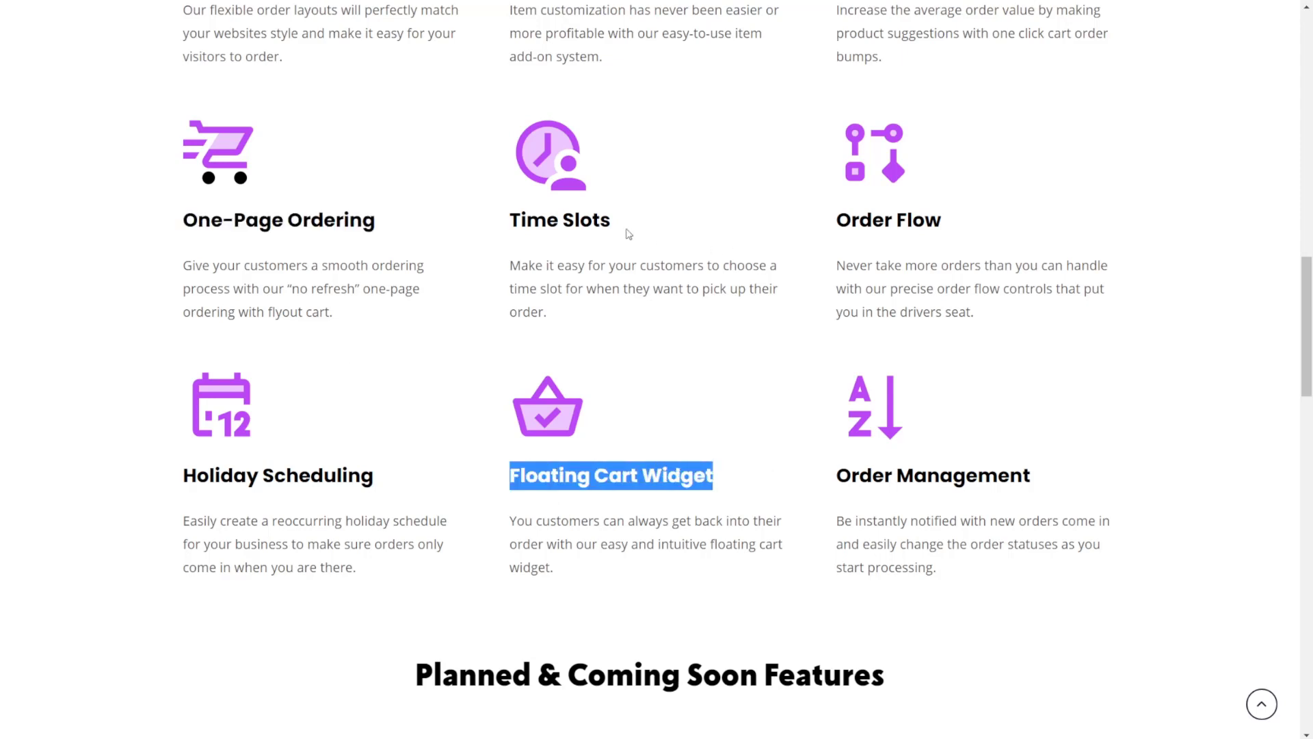
left_click_drag(624, 231, 509, 221)
left_click(498, 282)
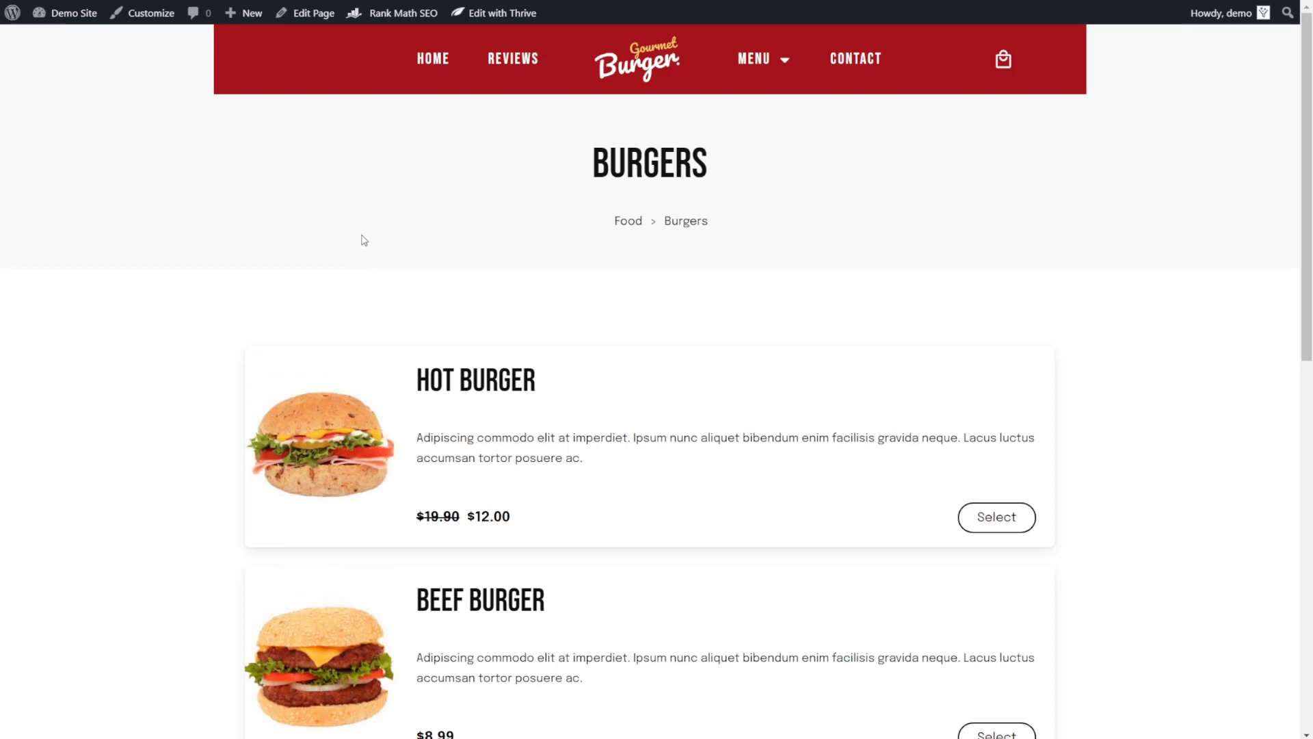
Add a Beef Burger with a Triple stack patty, tomato and ketchup to the order
scroll(372, 236, "down", 2)
scroll(528, 383, "up", 2)
scroll(1158, 434, "down", 3)
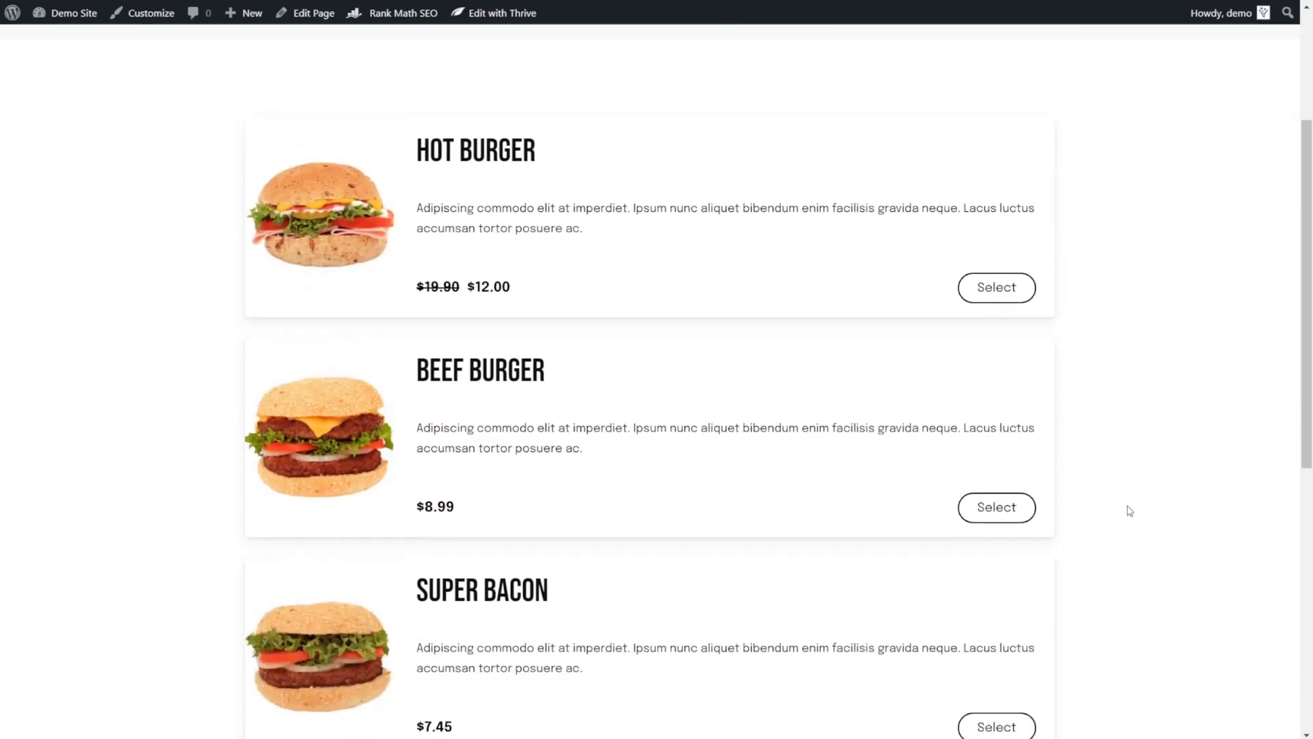
left_click(1009, 509)
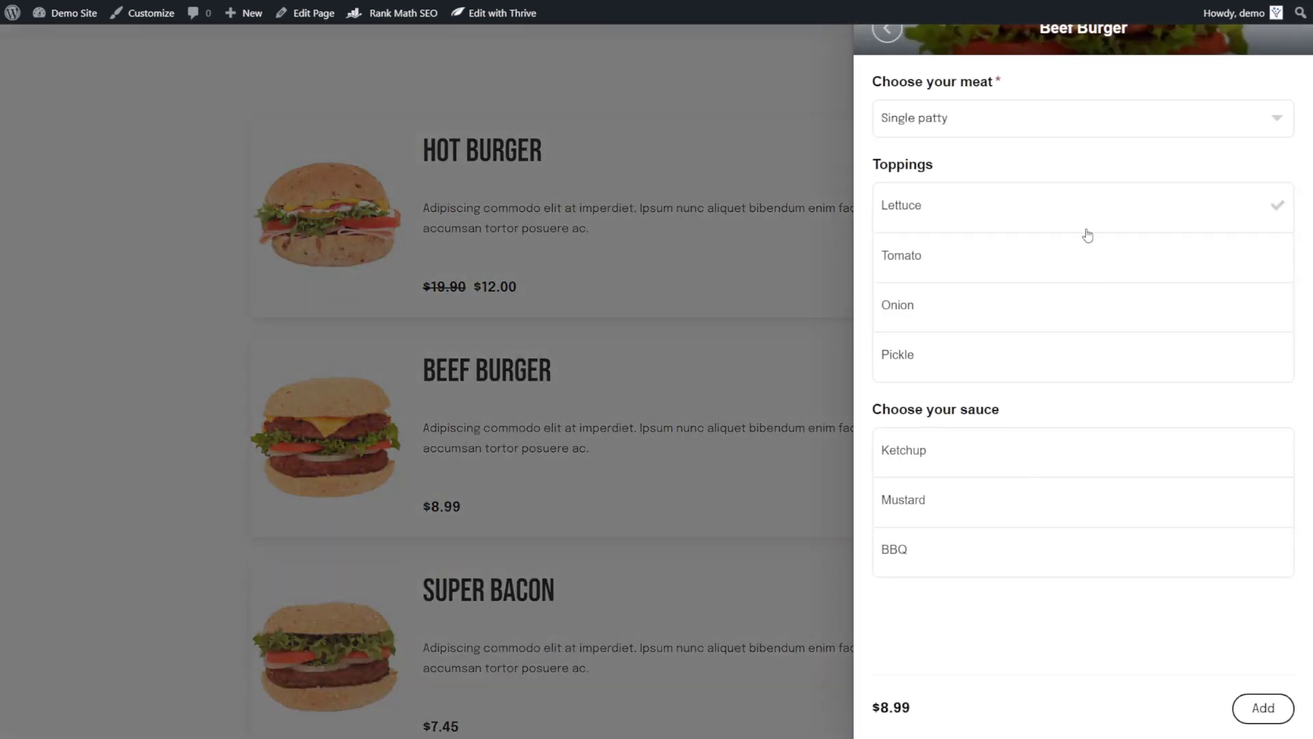
left_click(1044, 123)
left_click(1031, 176)
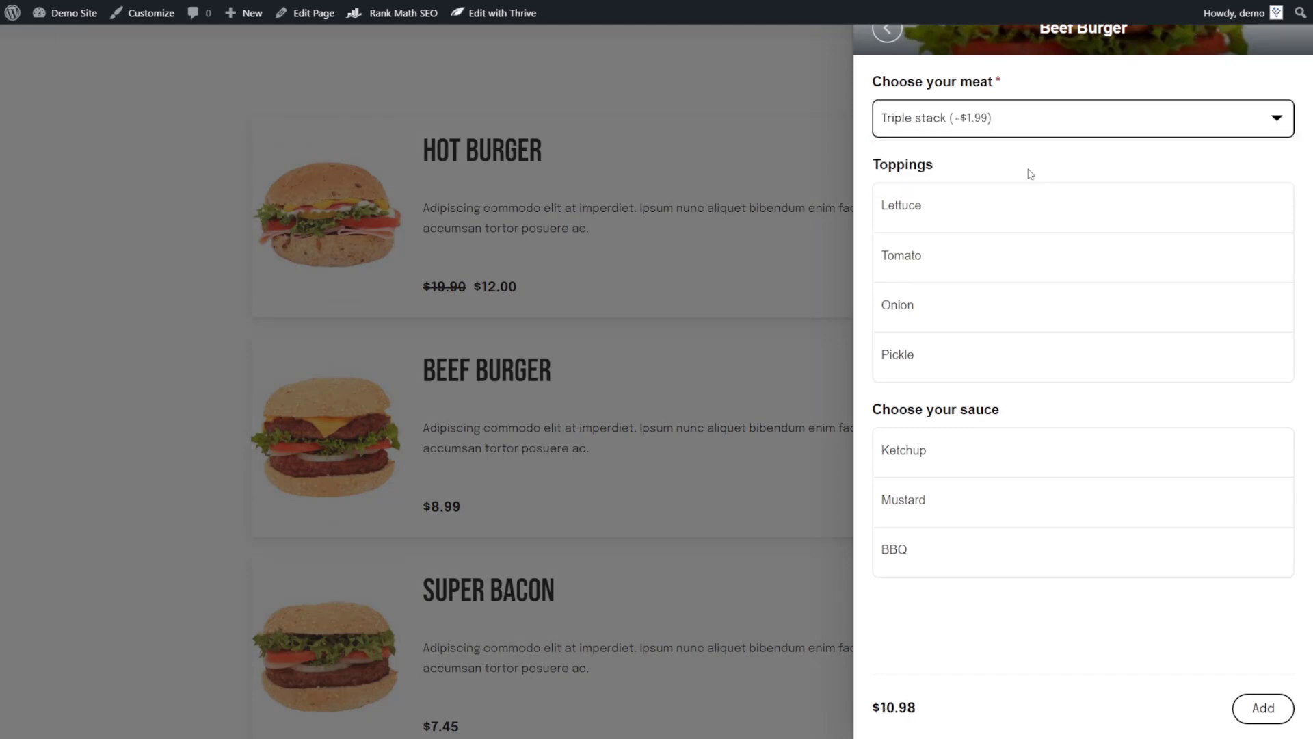
left_click(997, 272)
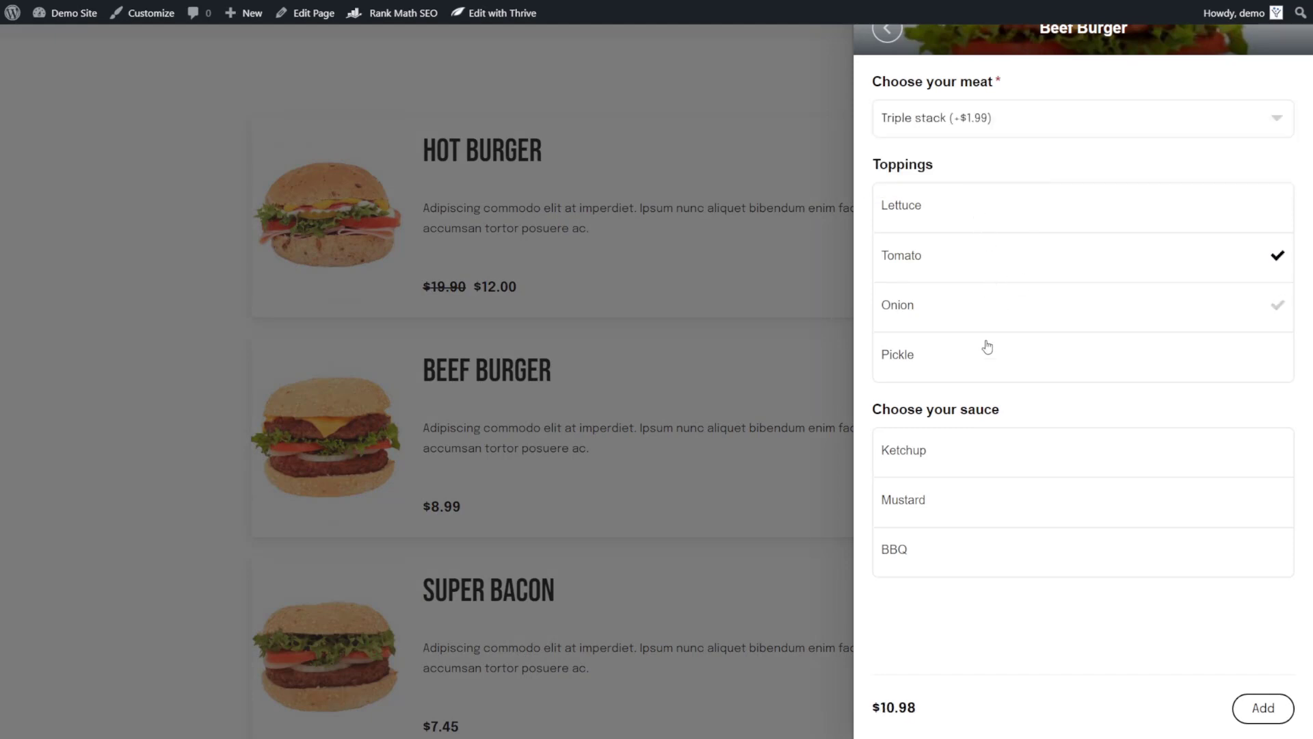
left_click(976, 463)
left_click(1257, 719)
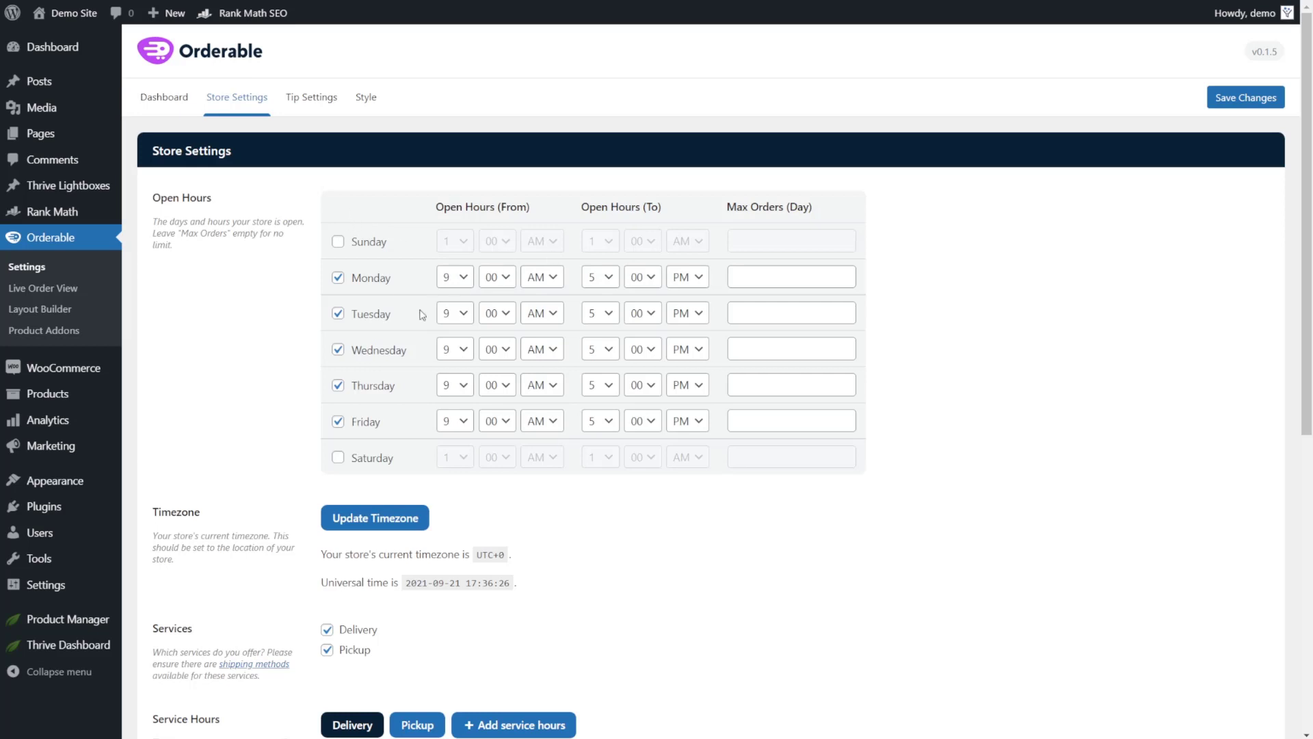
Scroll through Store Settings to review the open hours and delivery/pickup options
scroll(384, 290, "down", 1)
scroll(384, 294, "down", 1)
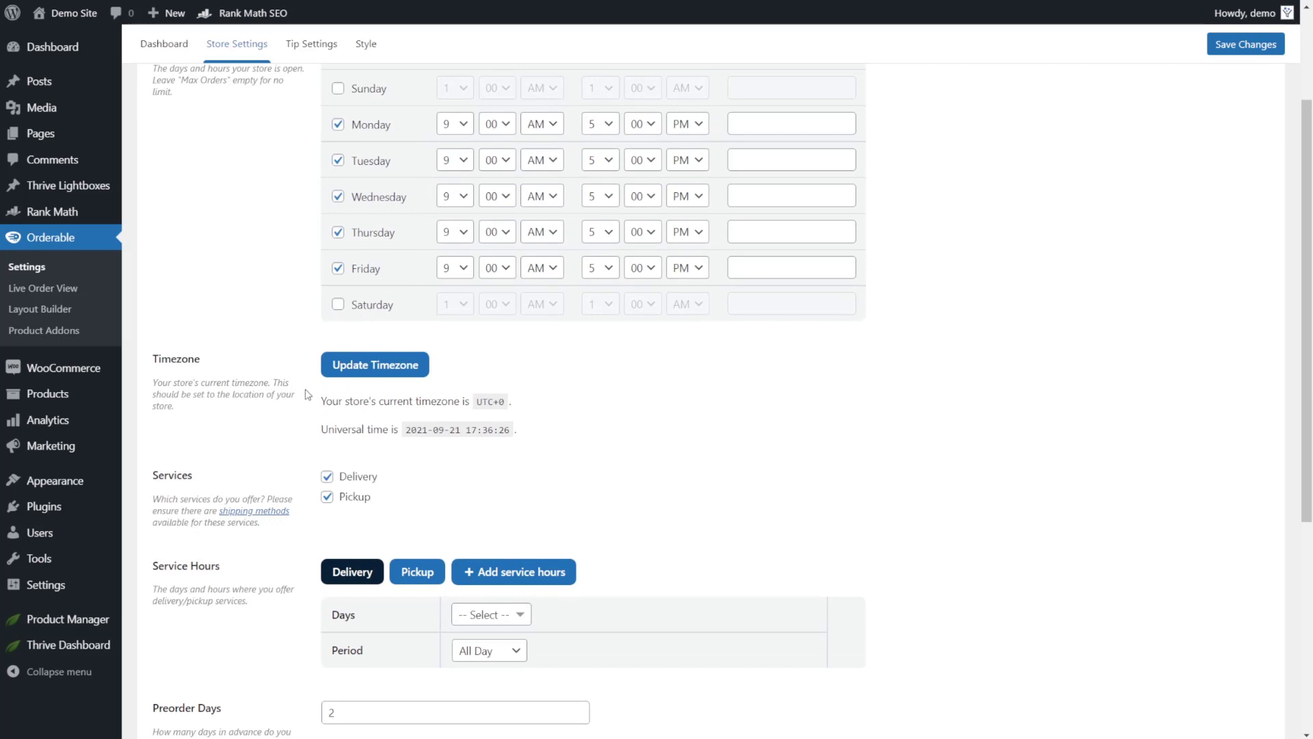
scroll(315, 411, "down", 2)
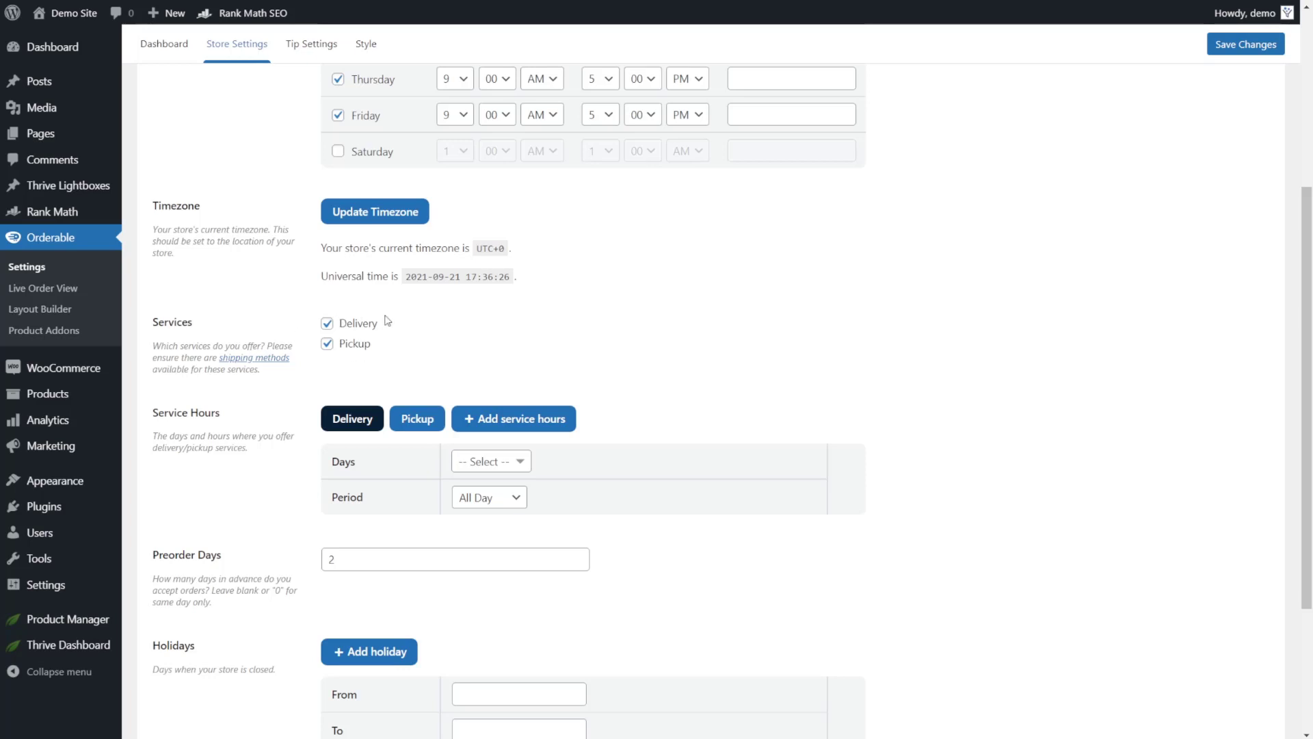
scroll(417, 333, "down", 3)
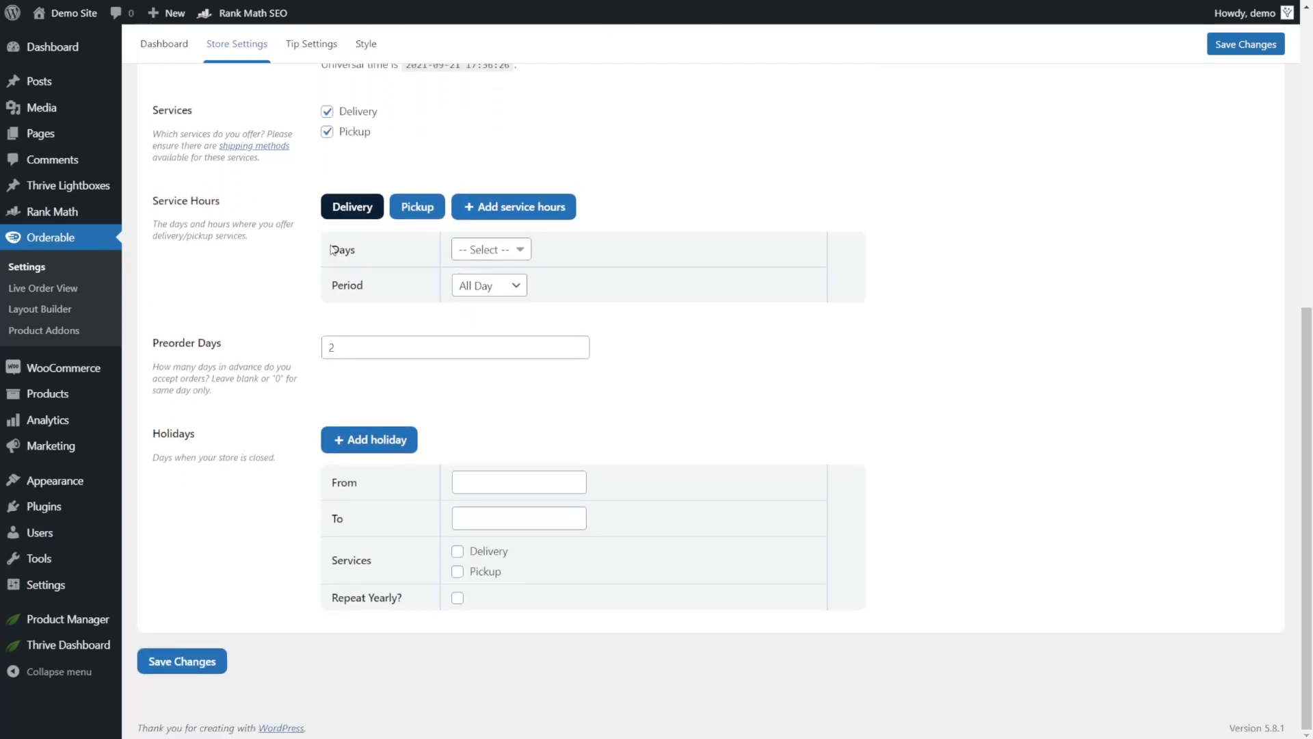
scroll(374, 311, "up", 10)
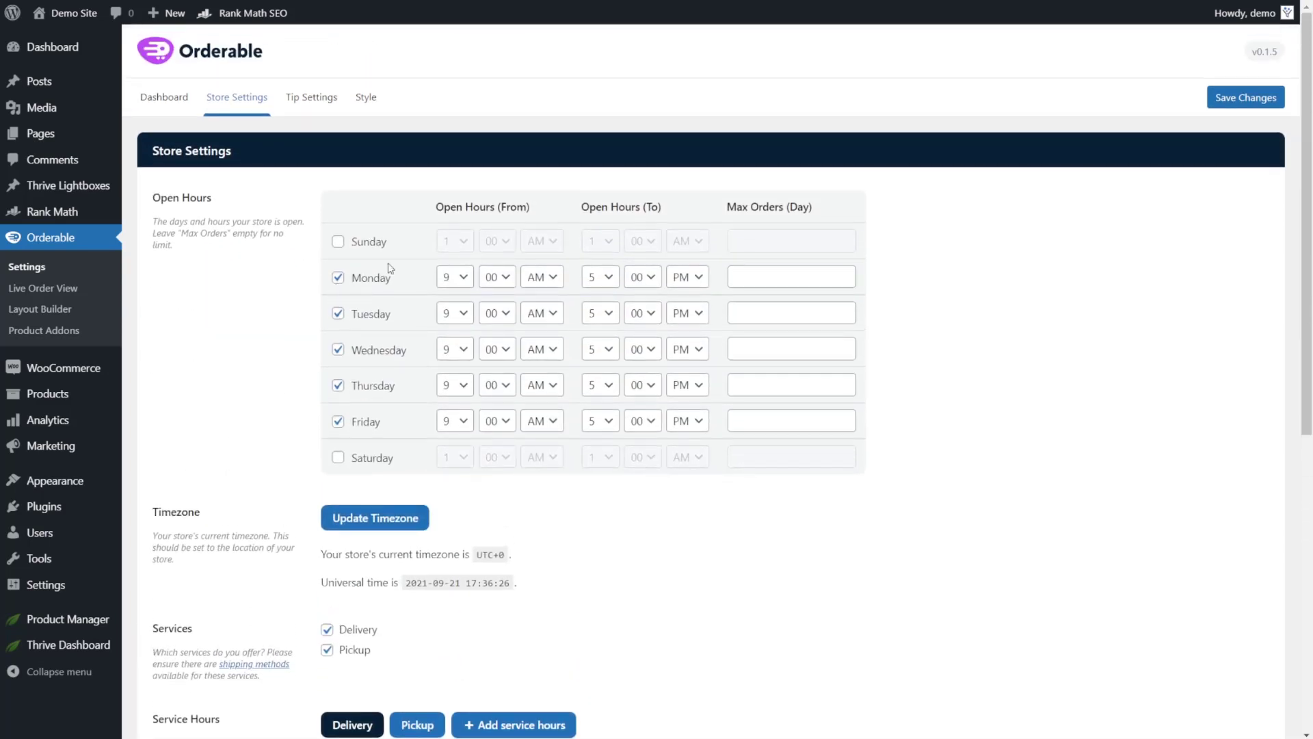
Review the Tip Settings, then move on to the Style settings
left_click(299, 101)
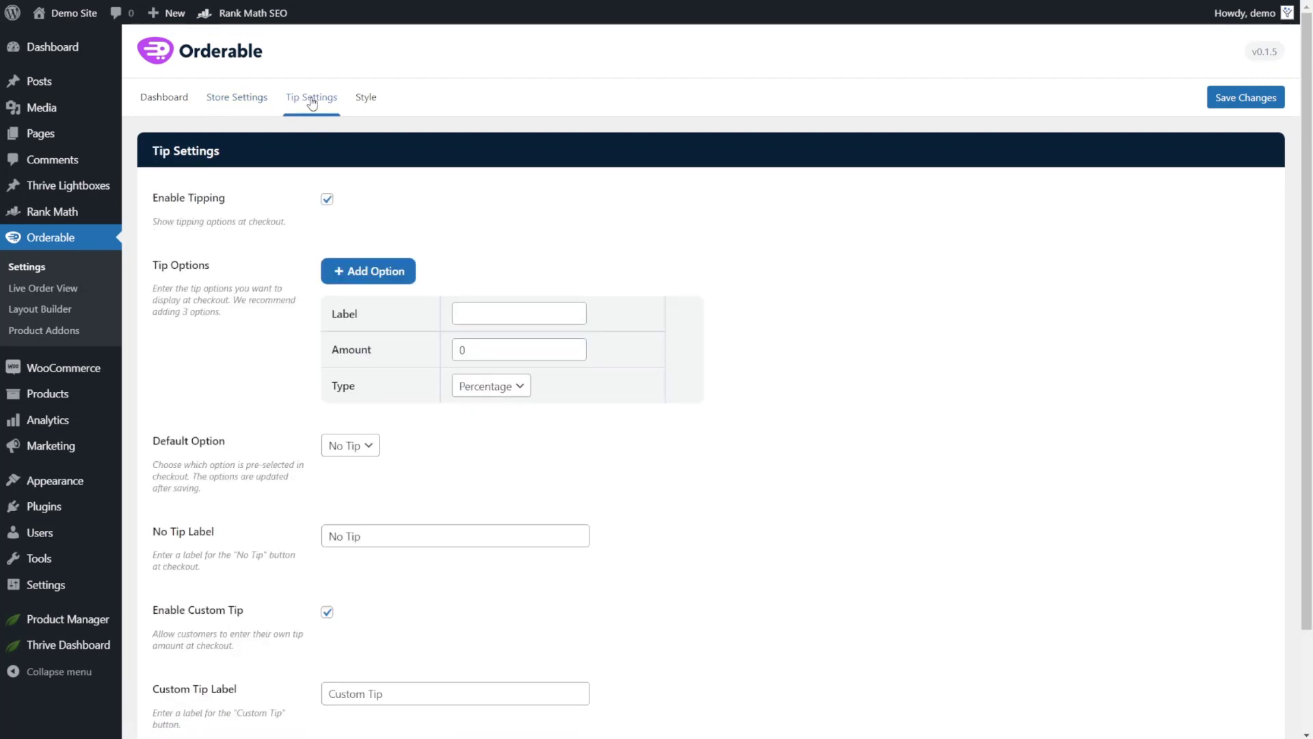
scroll(338, 297, "down", 2)
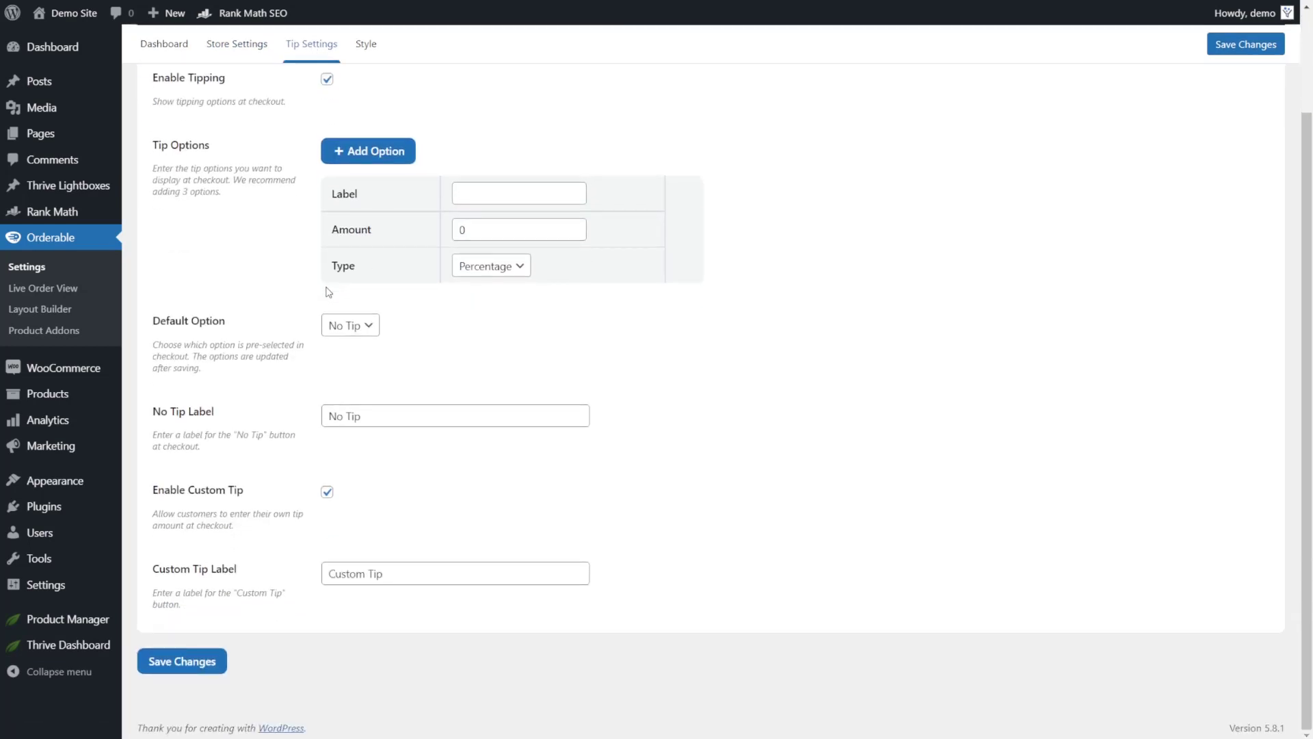
scroll(329, 292, "up", 2)
left_click(368, 101)
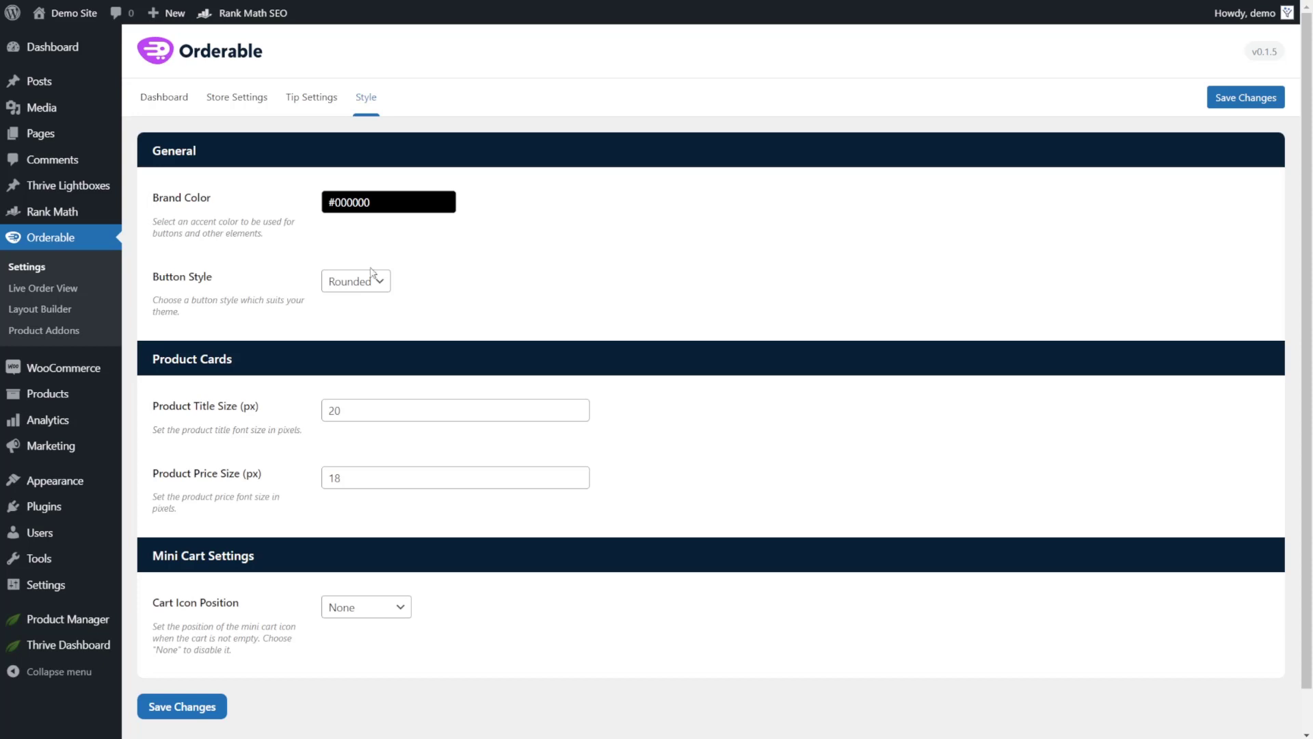
Leave the button style unchanged and set the Cart Icon Position to Bottom Left
left_click(363, 282)
left_click(403, 284)
left_click(395, 608)
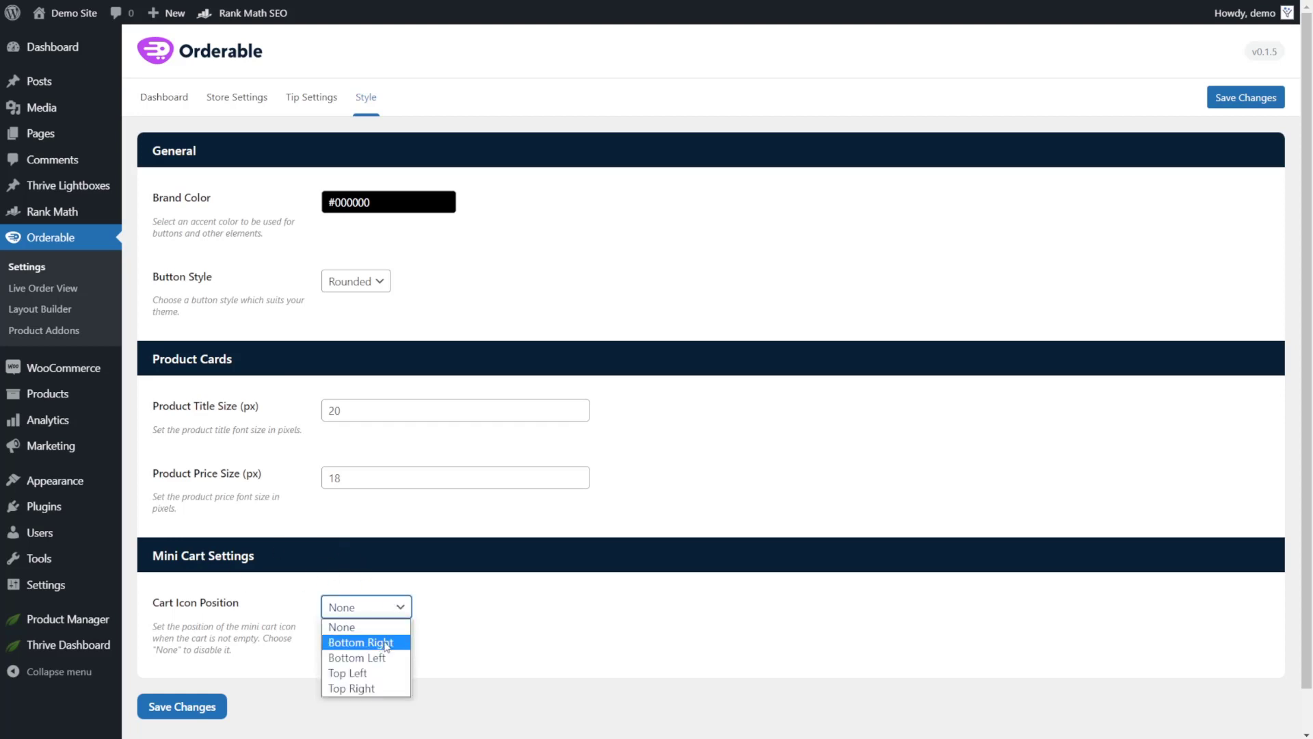
left_click(387, 646)
scroll(415, 610, "down", 3)
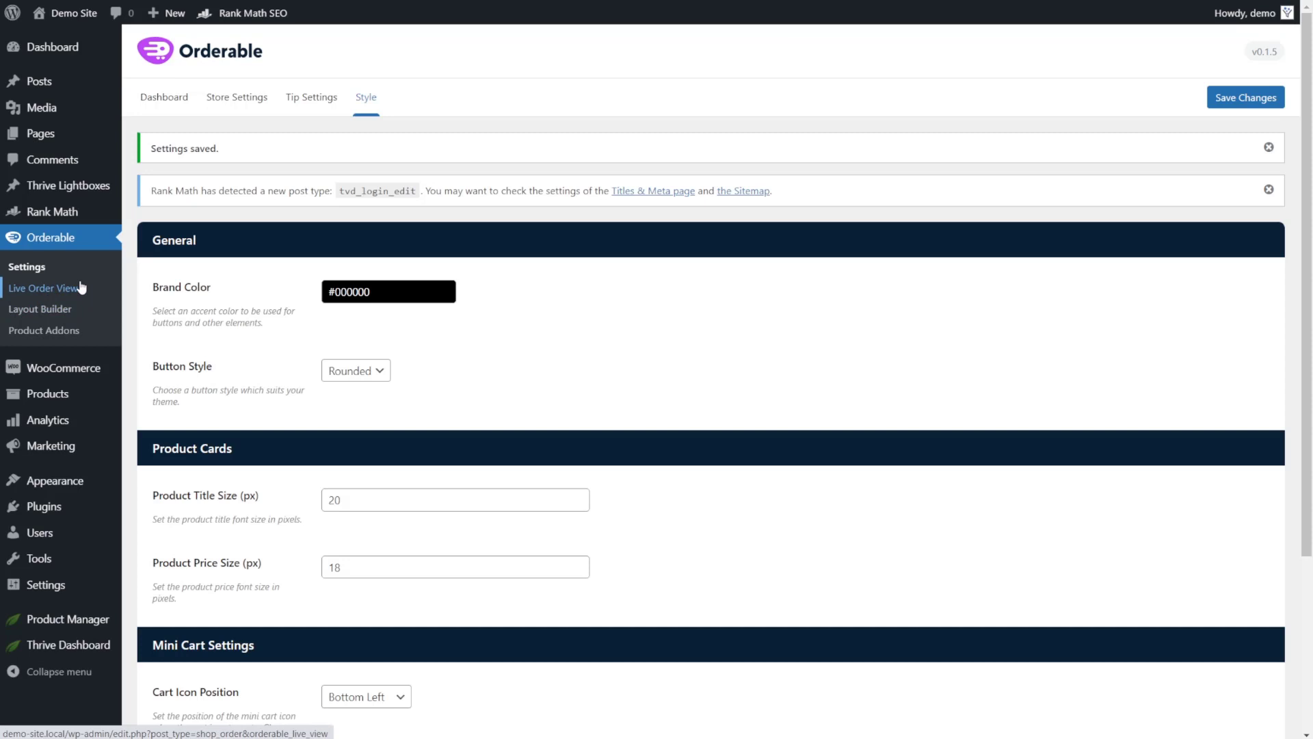
Create a new product addon titled 'Burger addons'
left_click(34, 330)
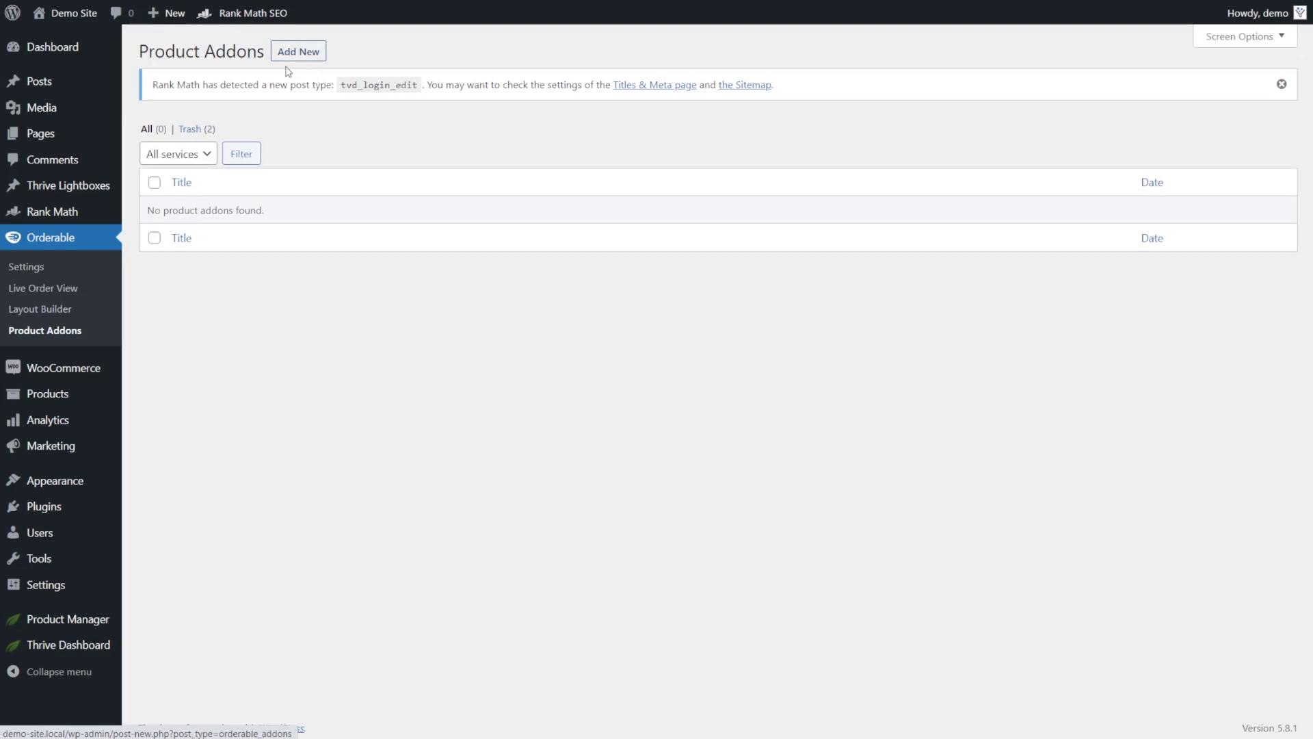
left_click(308, 55)
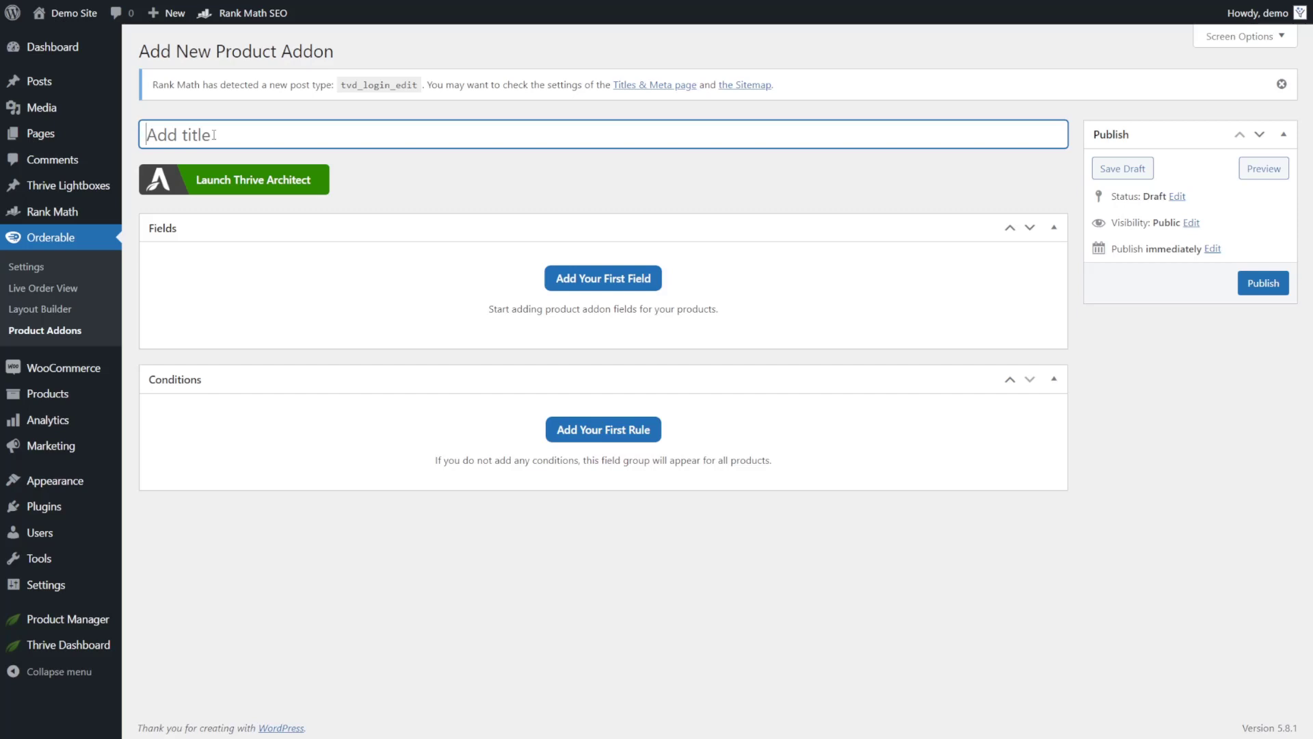
type("Burger addons")
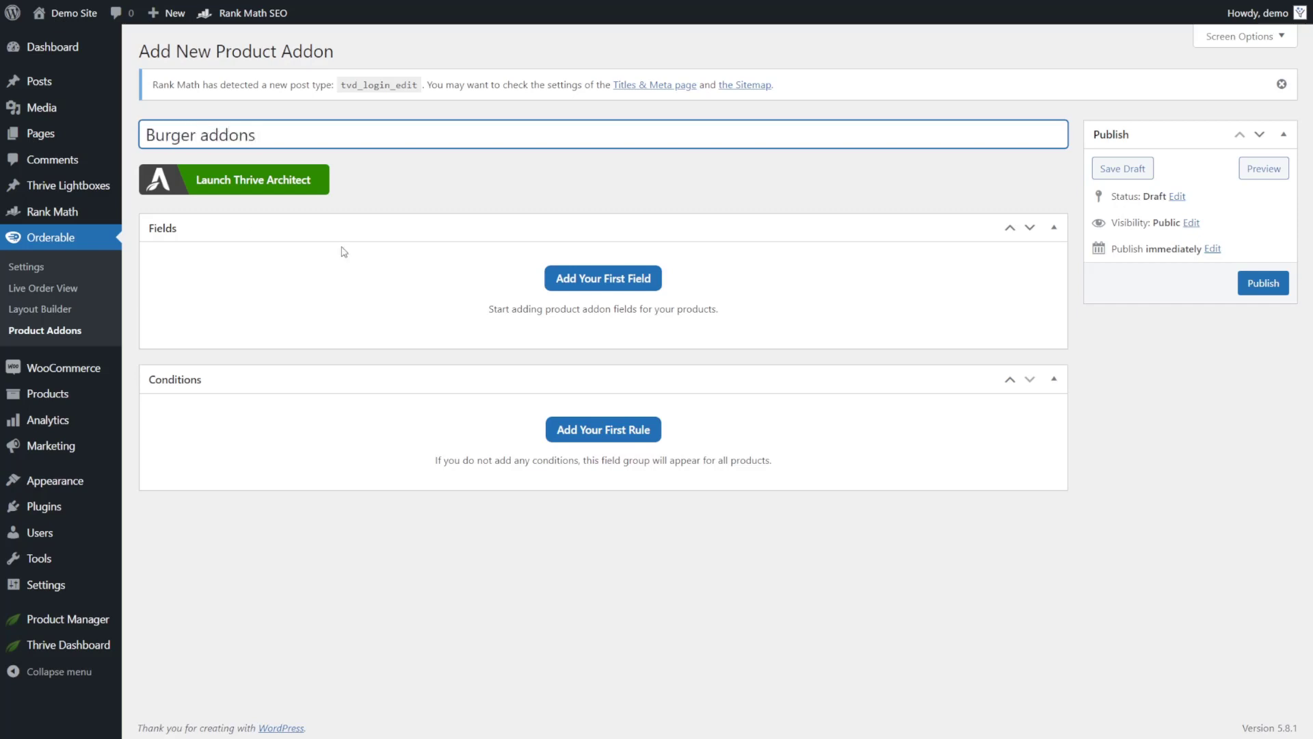
Add a required dropdown field titled 'Choose your meat'
left_click(601, 283)
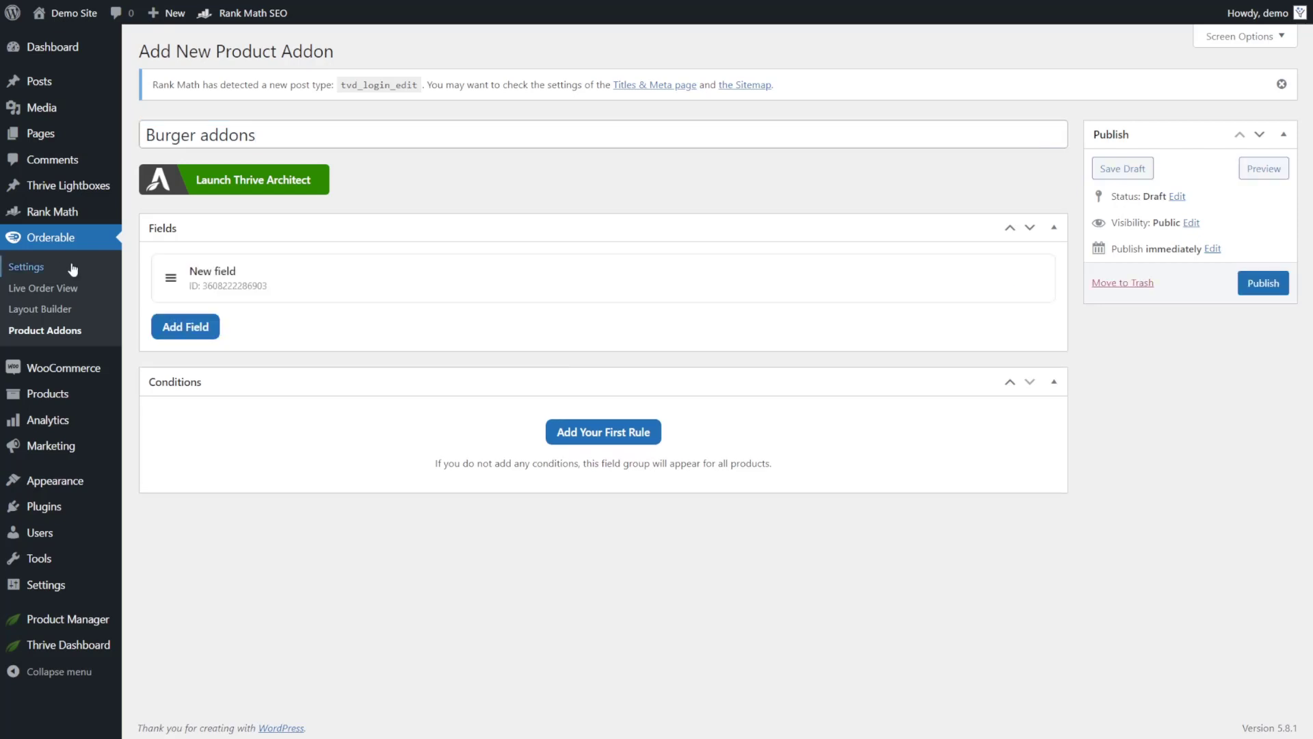
left_click(281, 286)
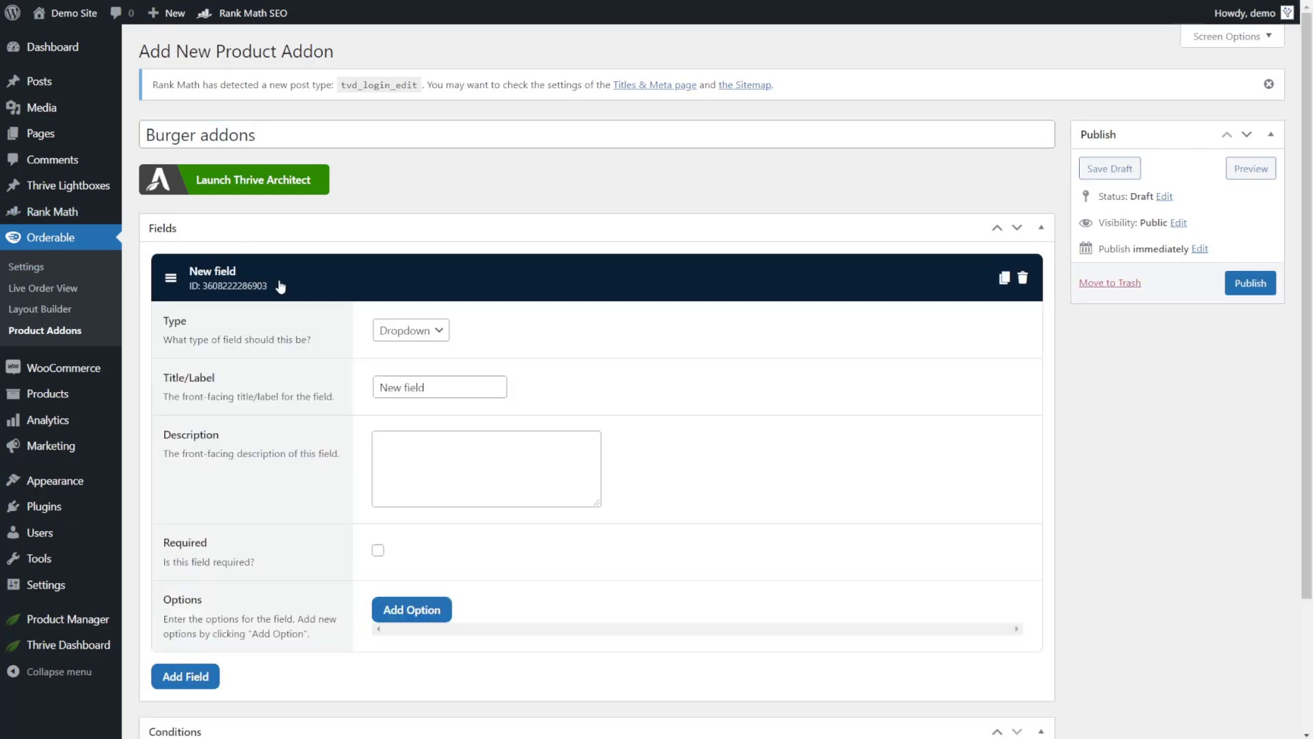
left_click(438, 332)
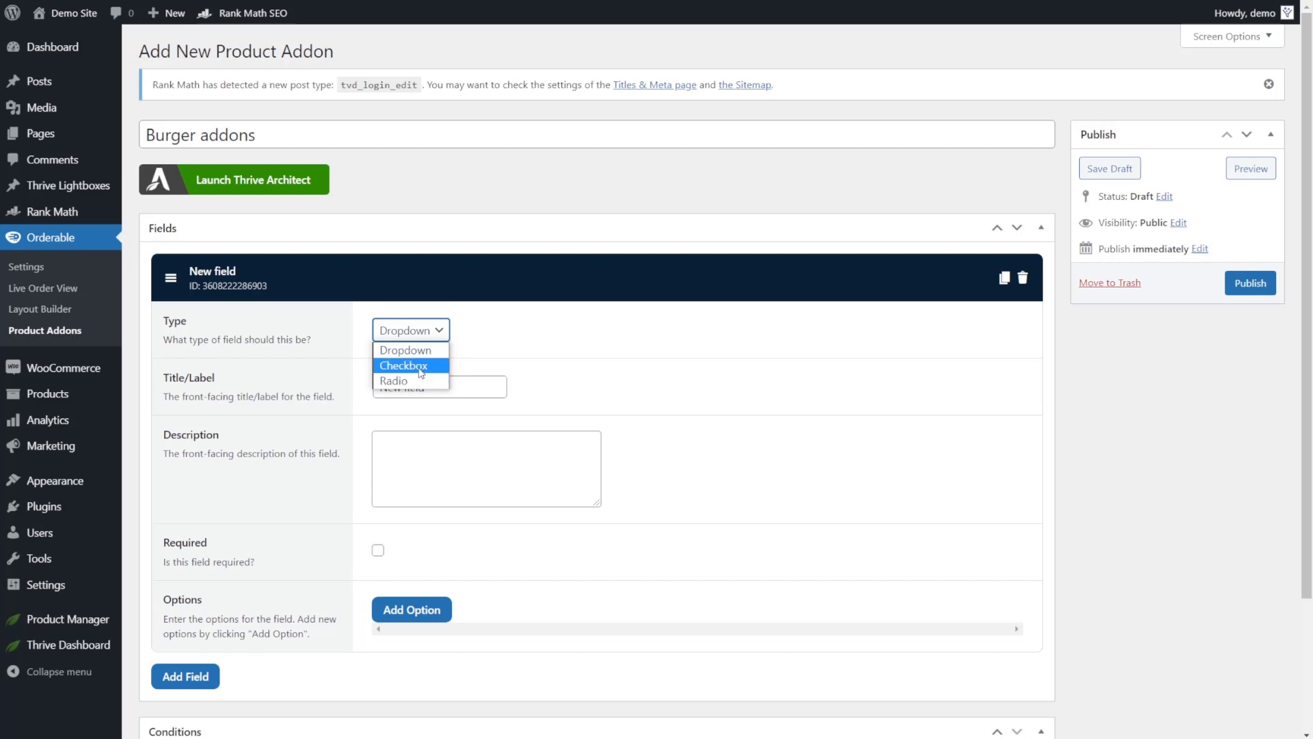
left_click(422, 354)
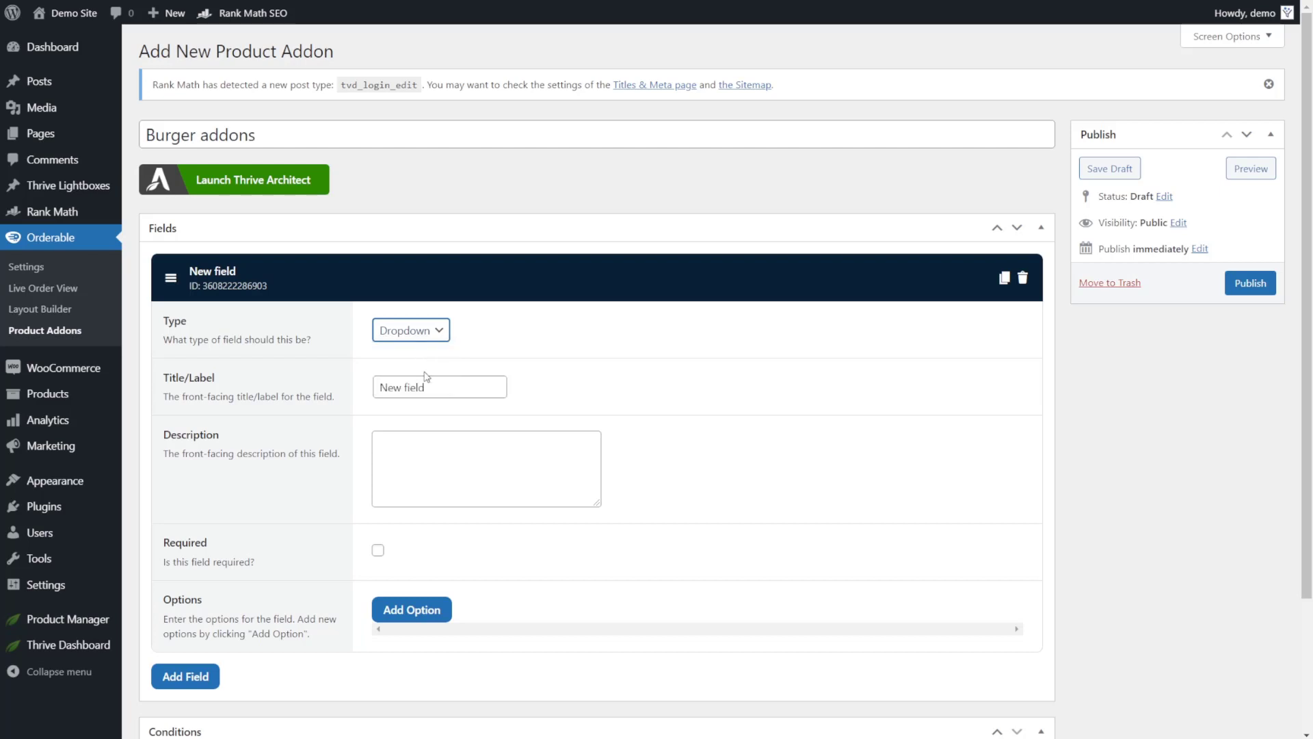
left_click_drag(458, 380, 266, 374)
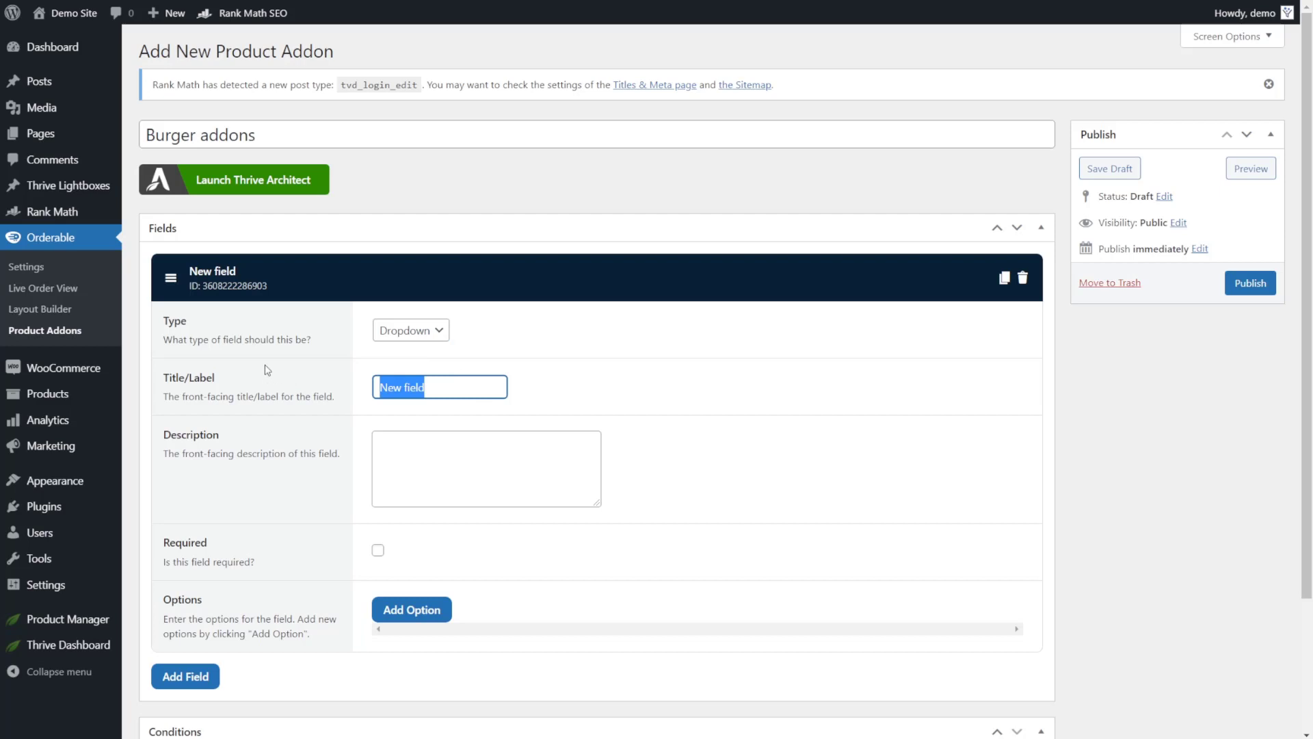
key("BackSpace")
type("Choose your meat")
scroll(345, 545, "down", 1)
left_click(378, 469)
Add meat options Single patty, Double meat, Triple stack and Quad meat
scroll(459, 479, "down", 1)
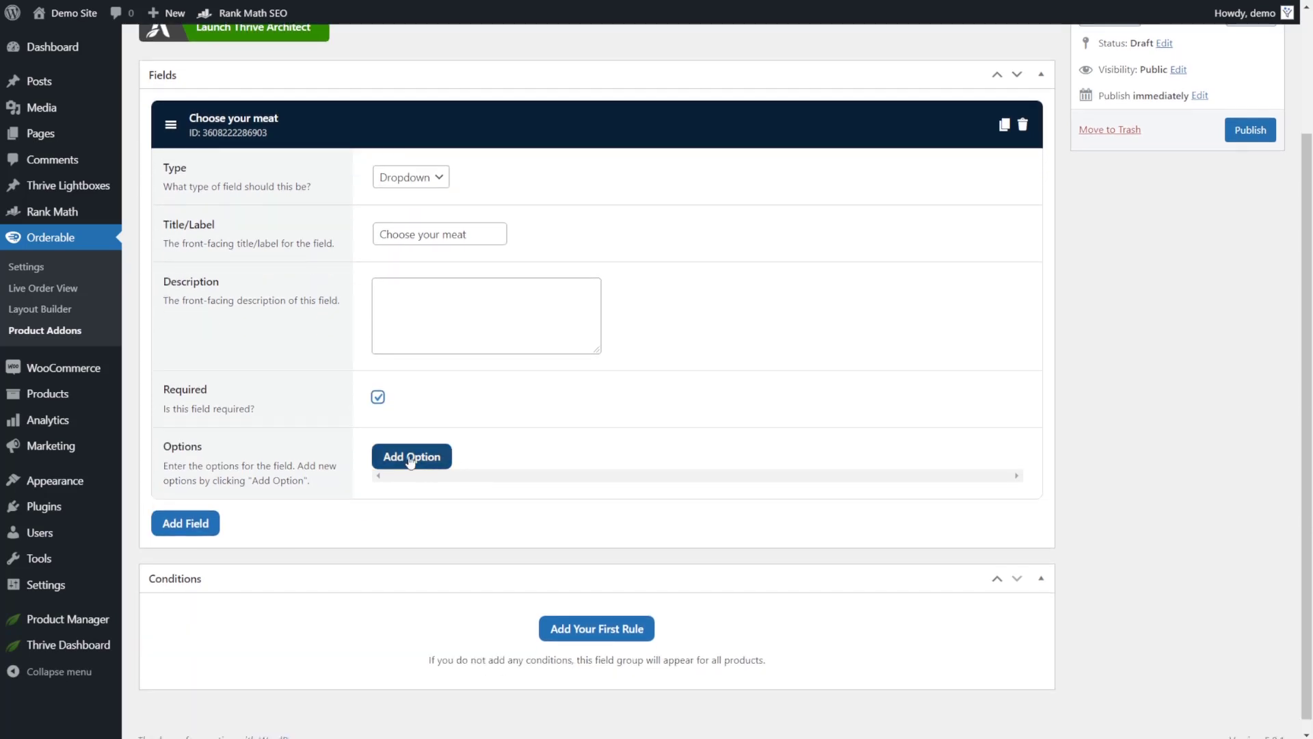
left_click(411, 457)
left_click(440, 477)
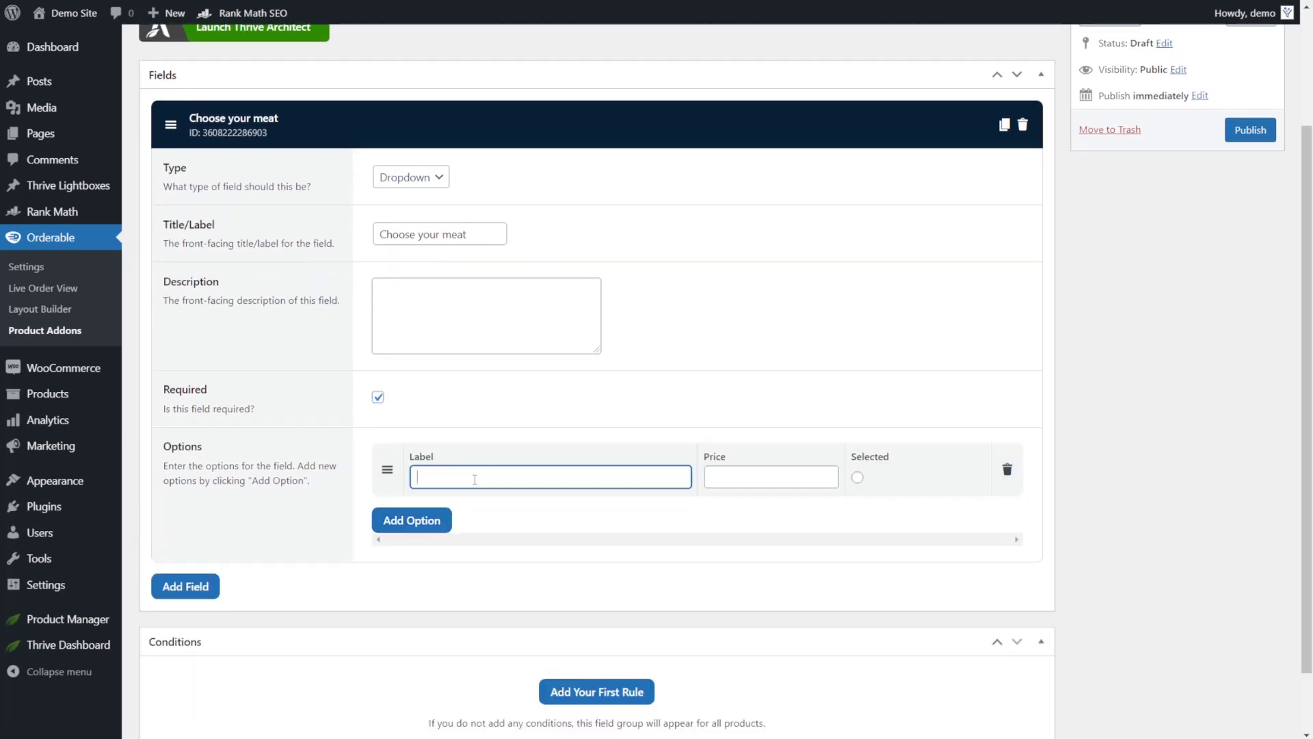
type("Single patty")
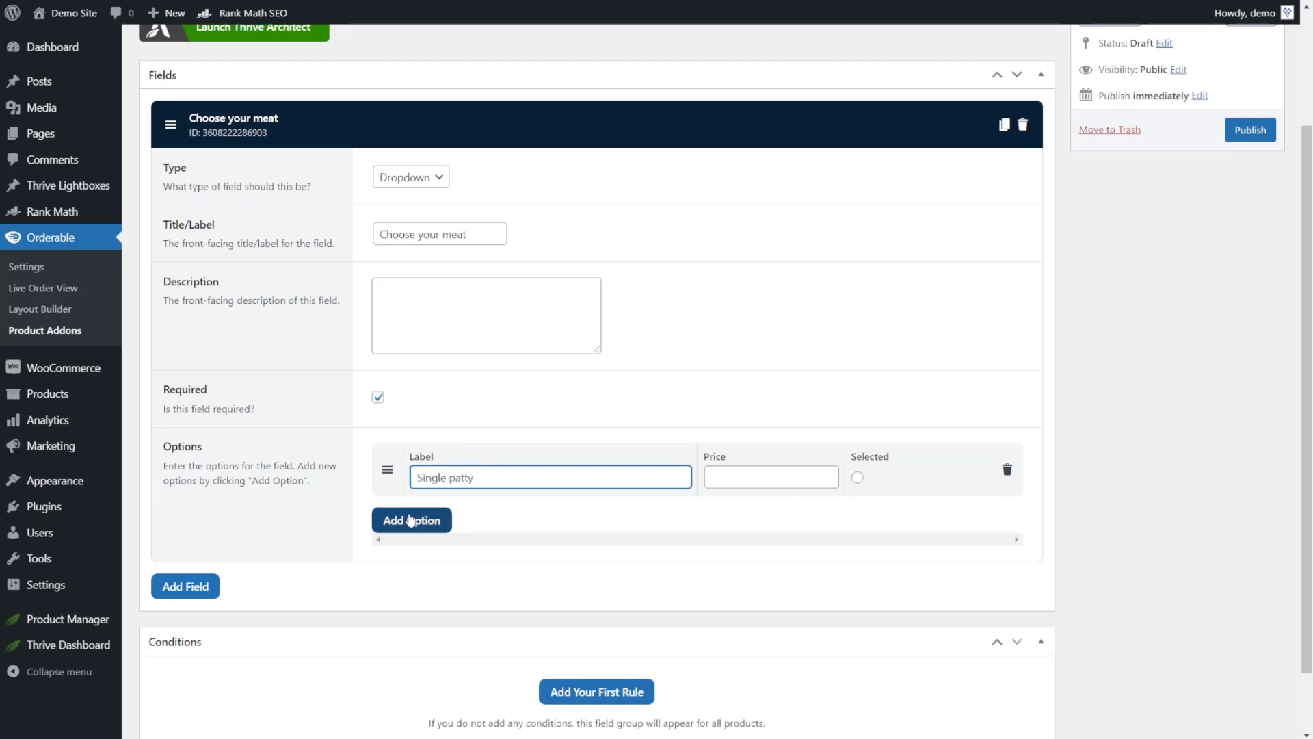
left_click(415, 519)
left_click(419, 544)
type("Double meat")
left_click(412, 585)
left_click(453, 604)
type("Triple stack")
left_click(431, 662)
left_click(455, 675)
type("Quad meat")
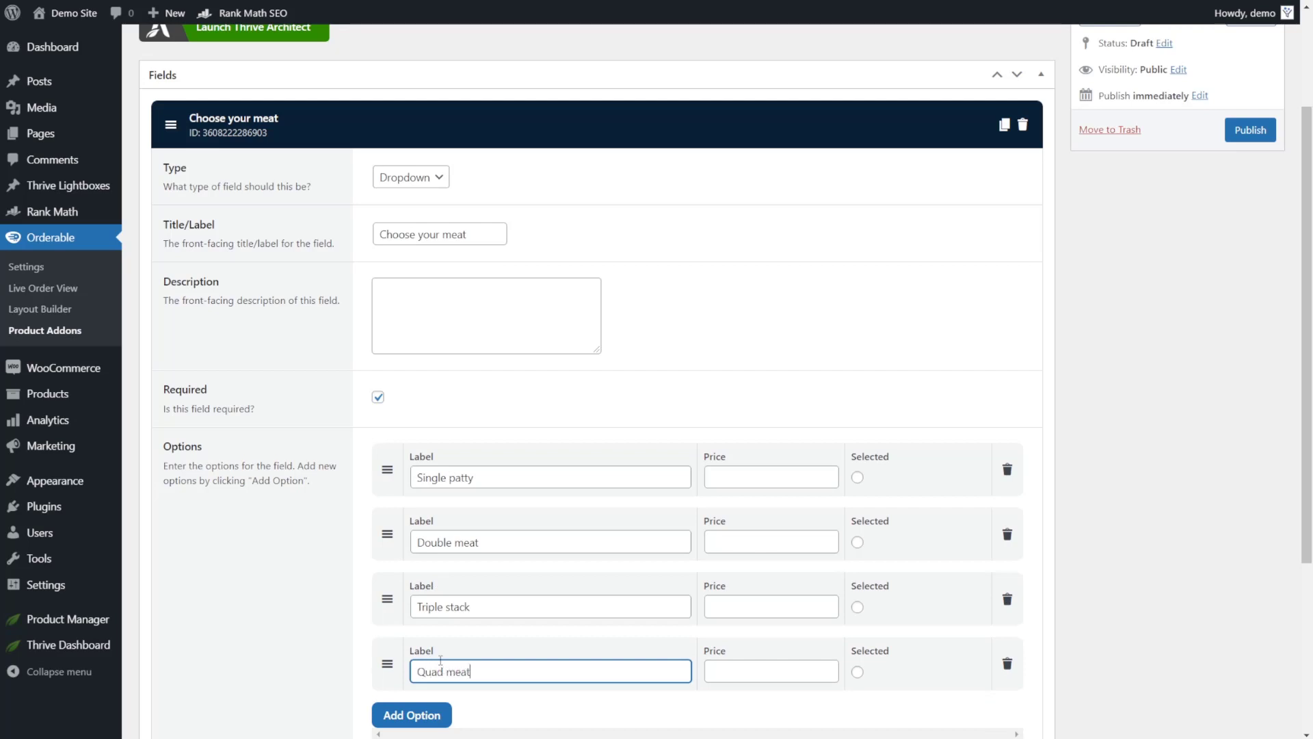
Price the meat options at 0, .99, 1.99 and 2.99, then add a new blank field
left_click(772, 476)
type("0")
left_click(756, 542)
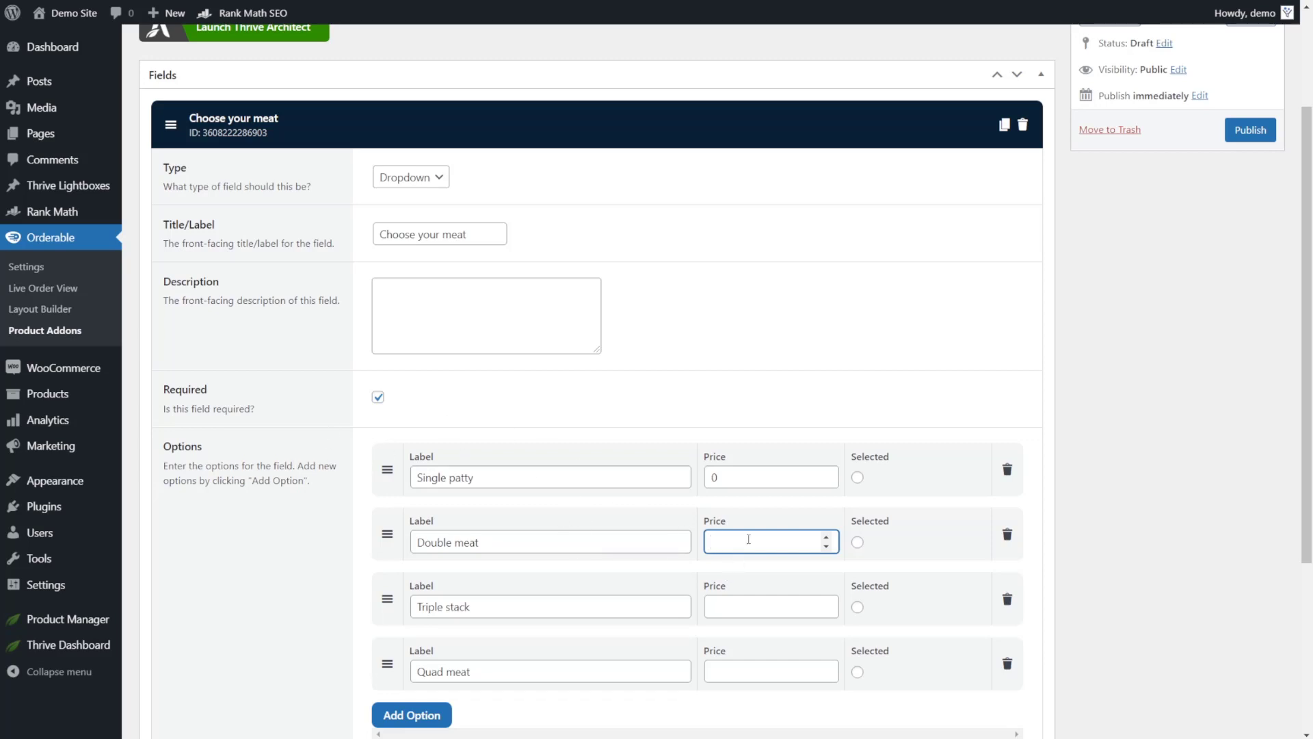
type(".99")
left_click(734, 608)
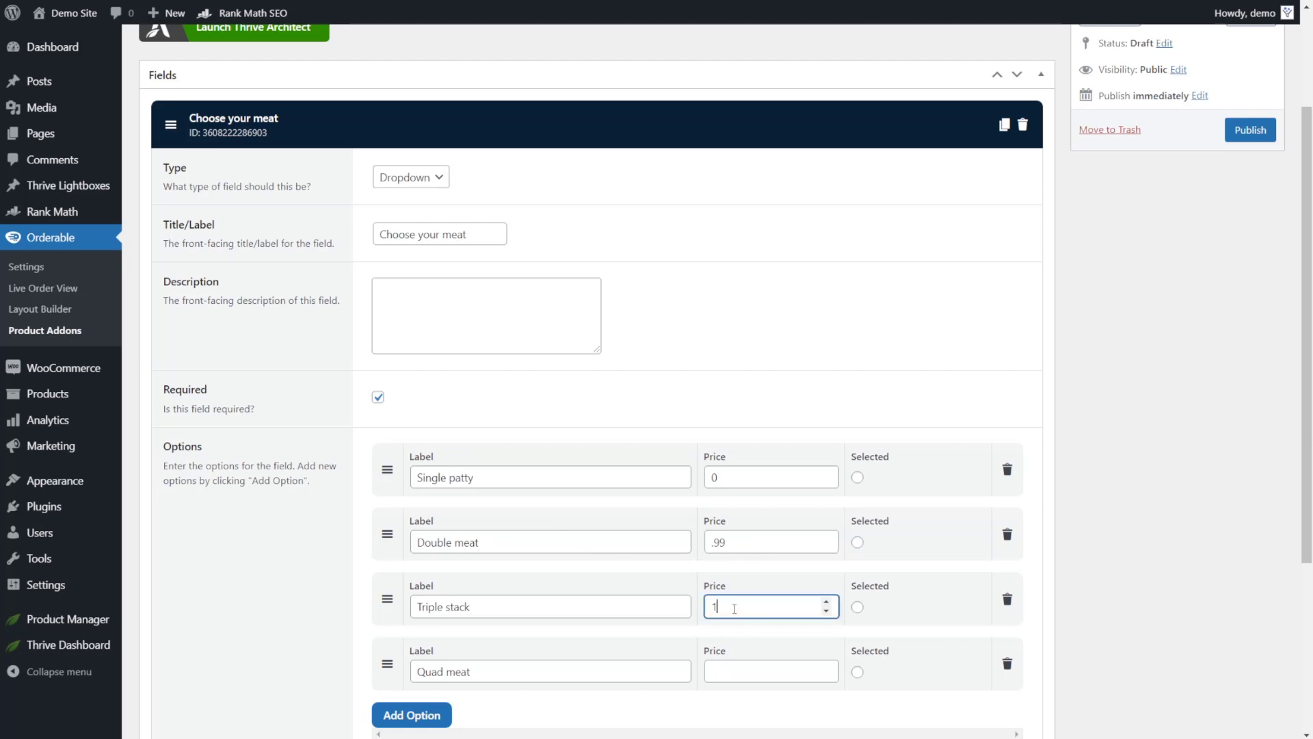
type("1.99")
left_click(760, 670)
type("2.99")
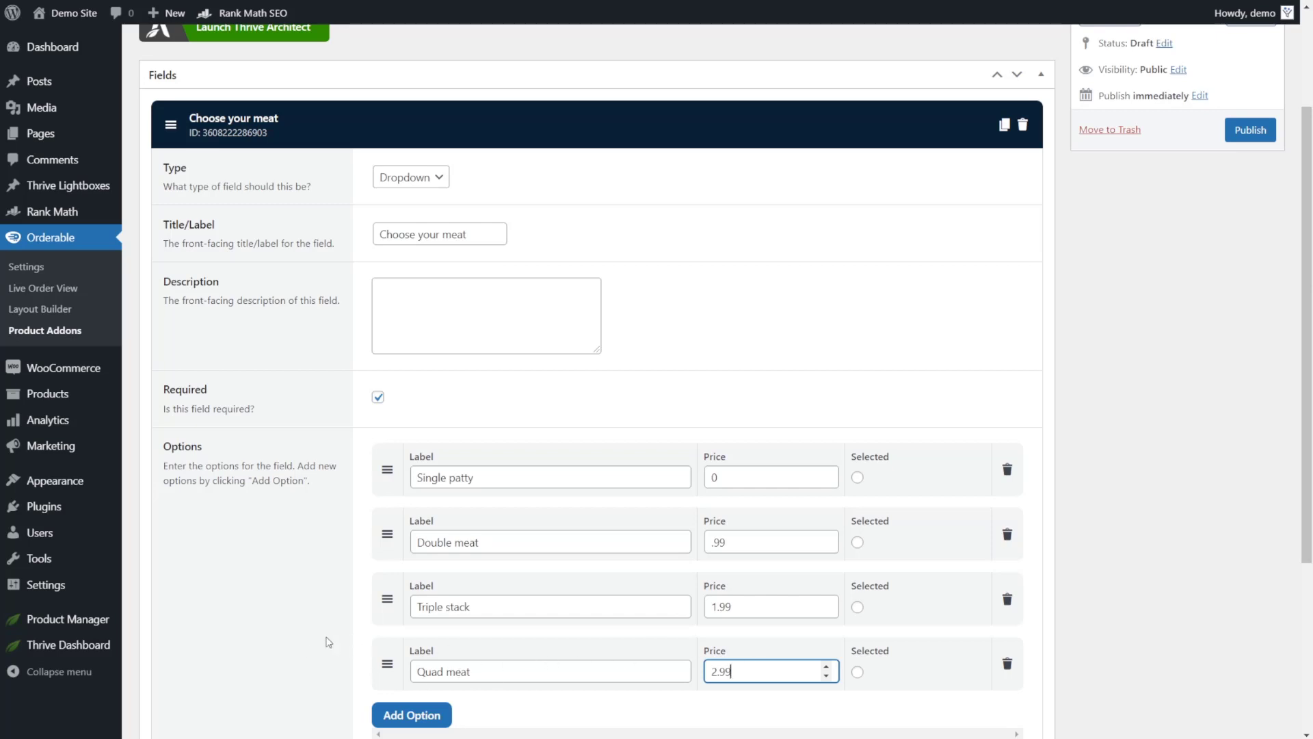
left_click(304, 636)
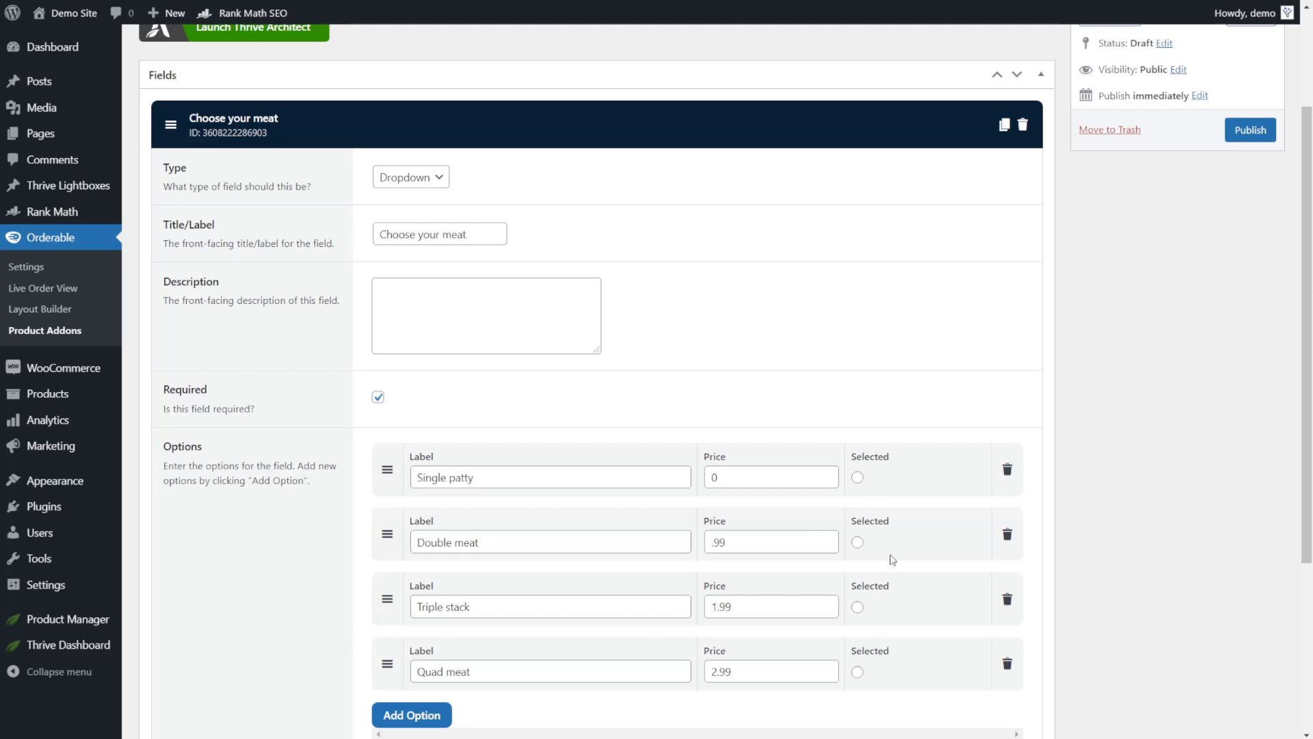
scroll(943, 638, "down", 4)
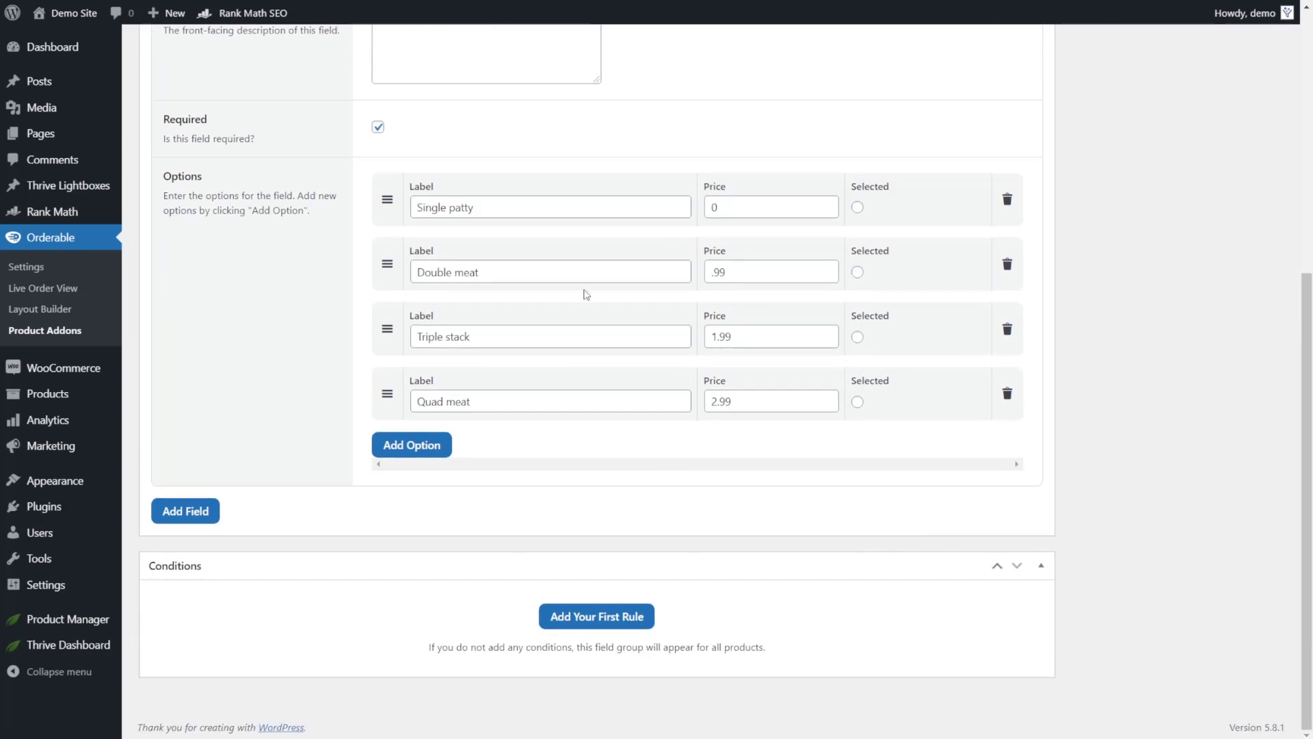
left_click(199, 513)
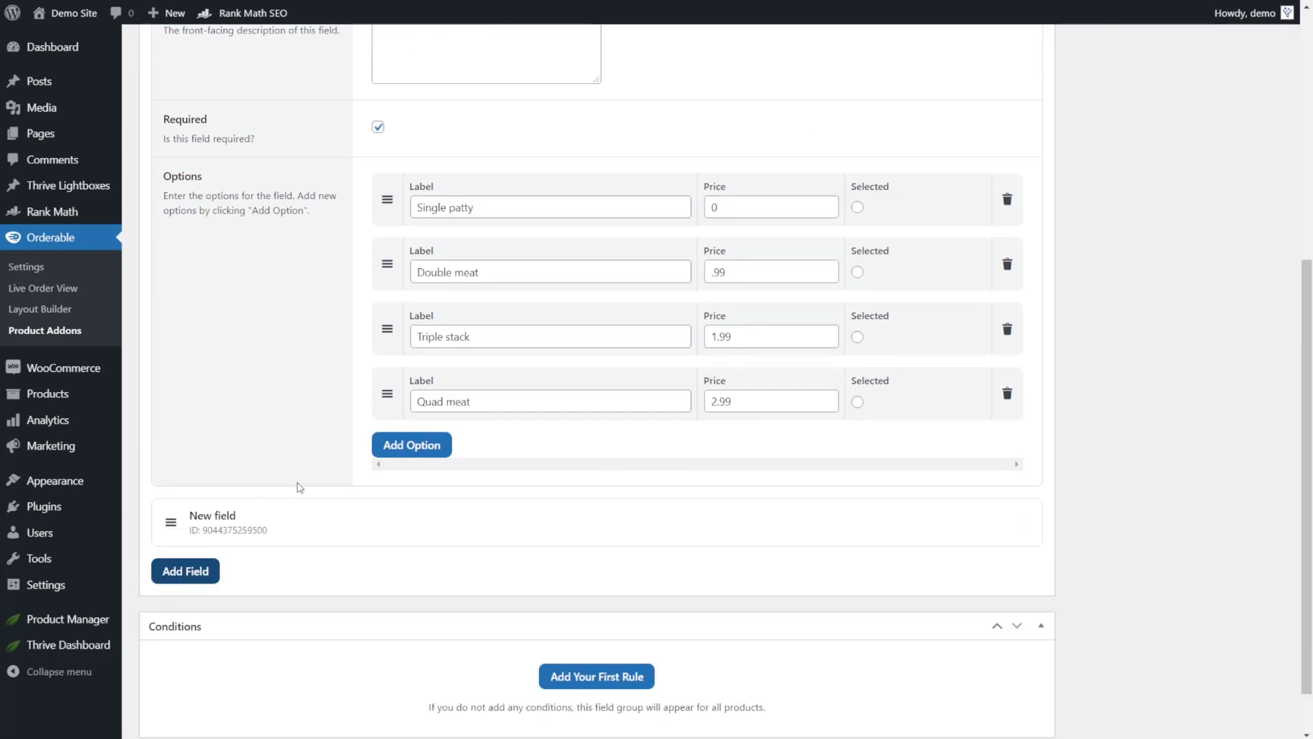
Make the new field a checkbox group titled 'Toppings'
left_click(343, 527)
scroll(346, 528, "down", 3)
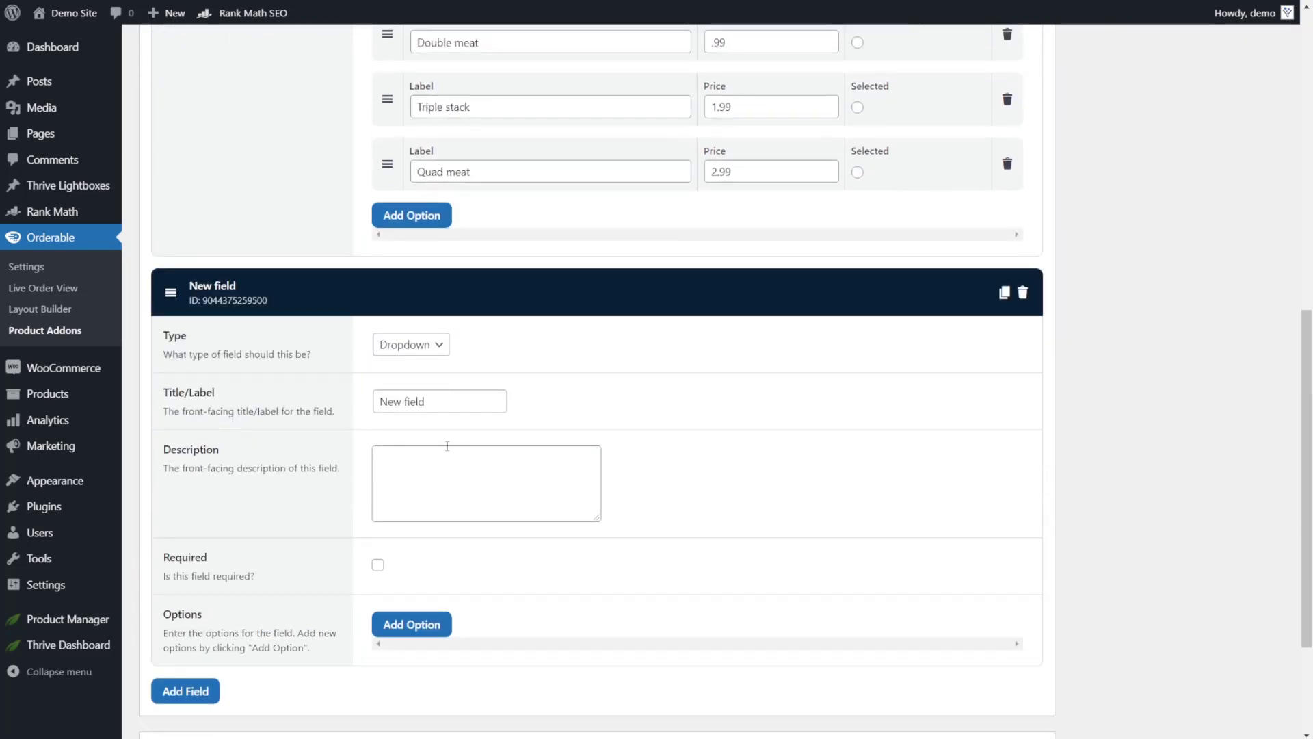
left_click(410, 344)
left_click(401, 384)
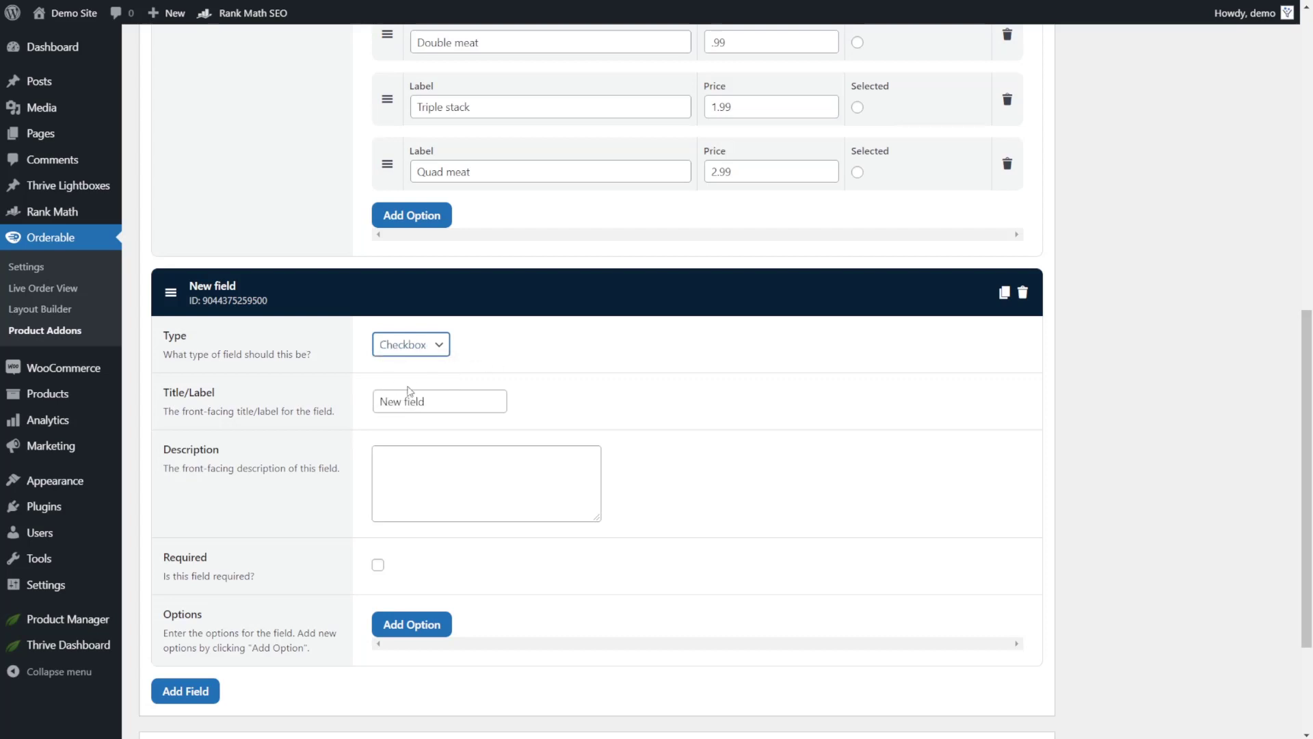
triple_click(456, 401)
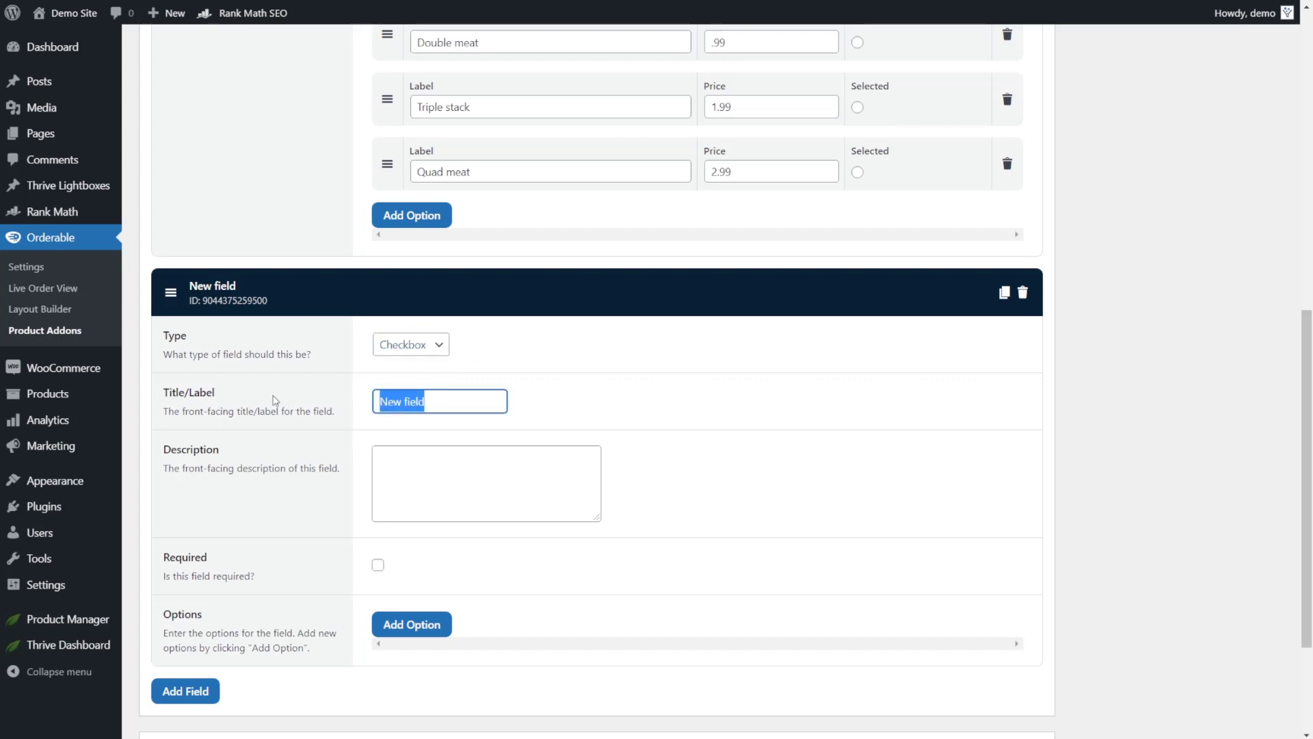
type("Toppings")
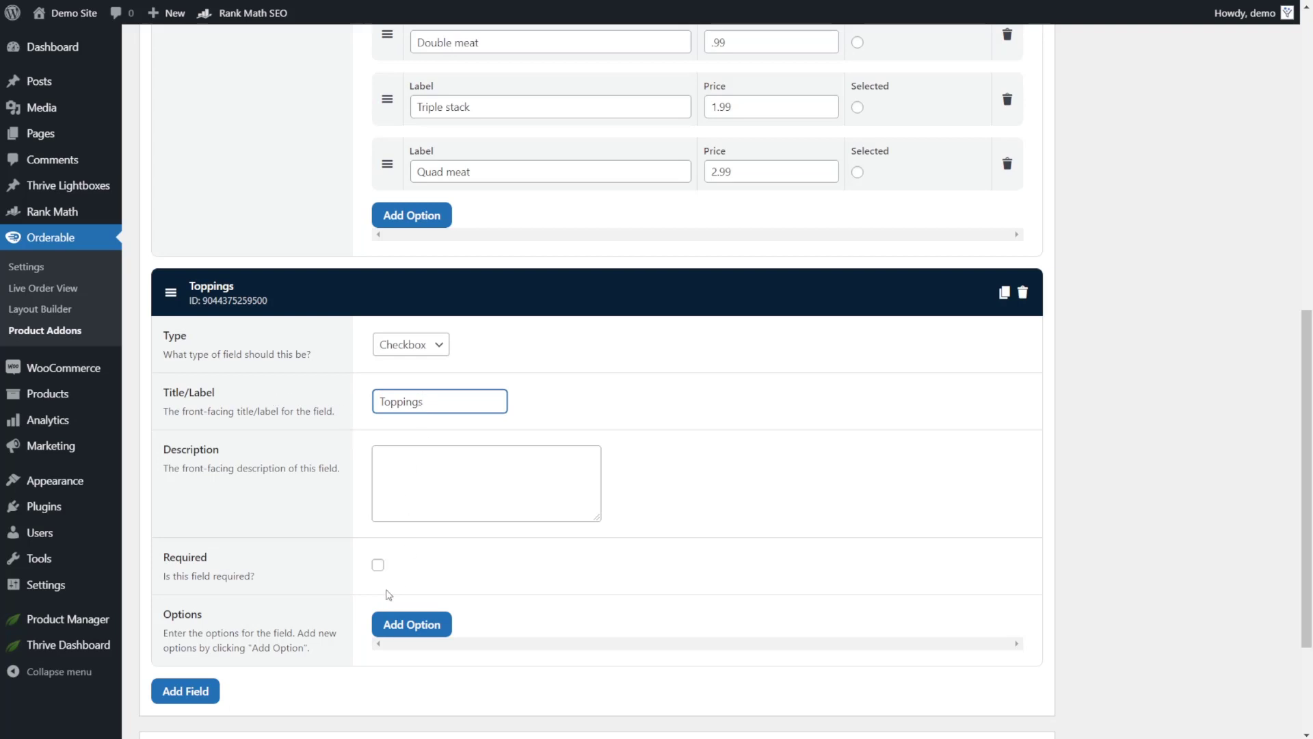
Add topping options Lettuce (price 0), Tomato, Onion and Pickle
scroll(388, 595, "down", 2)
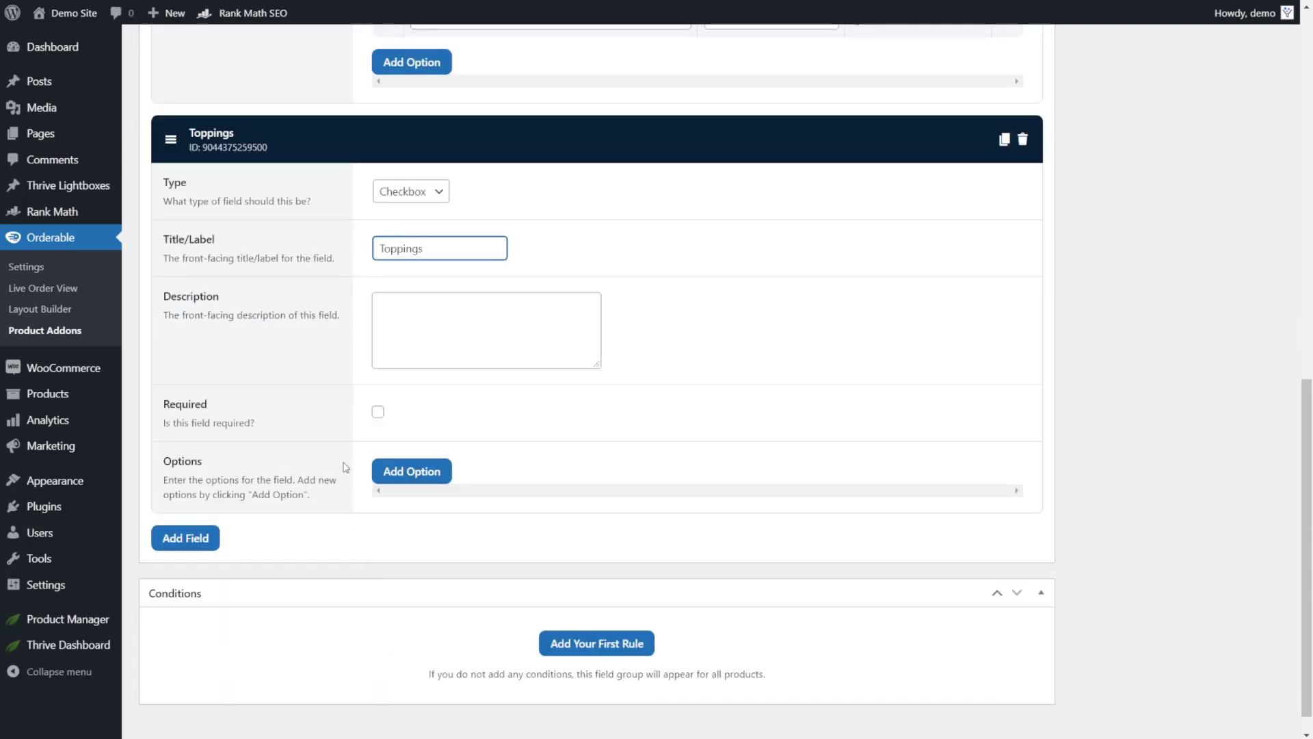
left_click(425, 470)
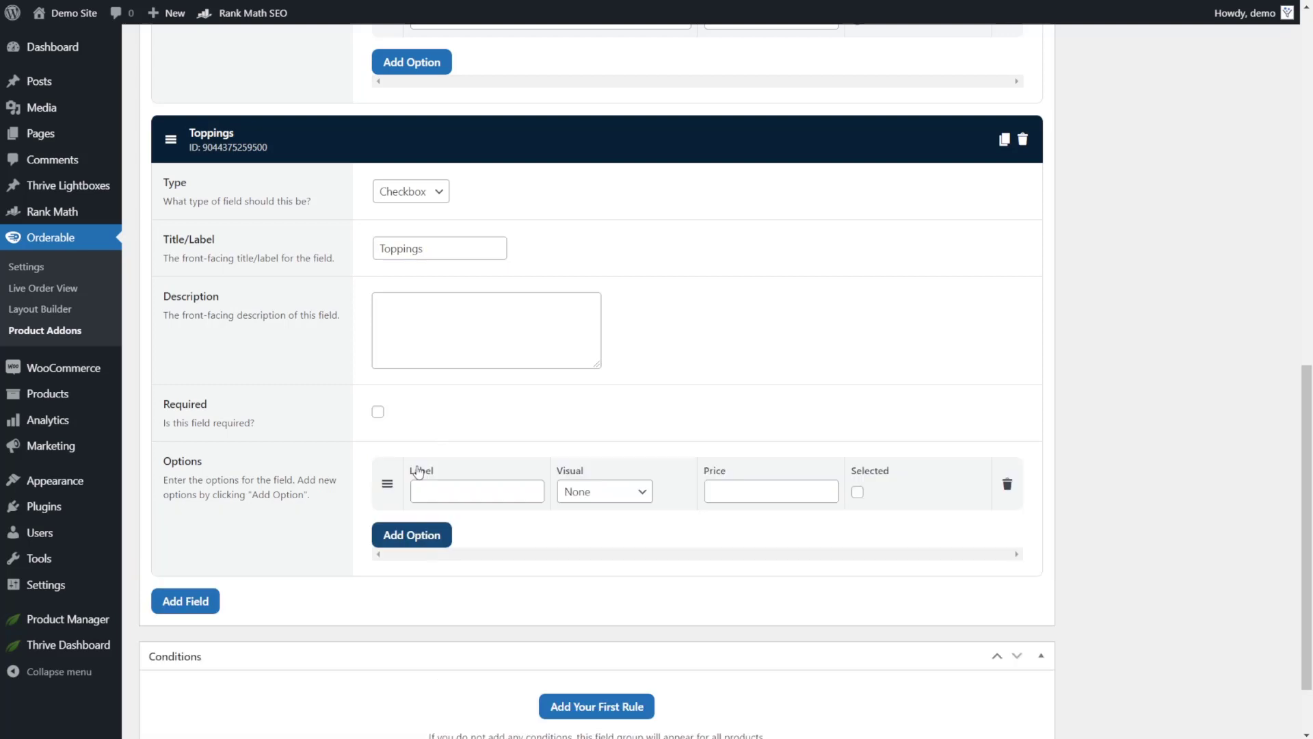
left_click(461, 491)
type("Lettuce")
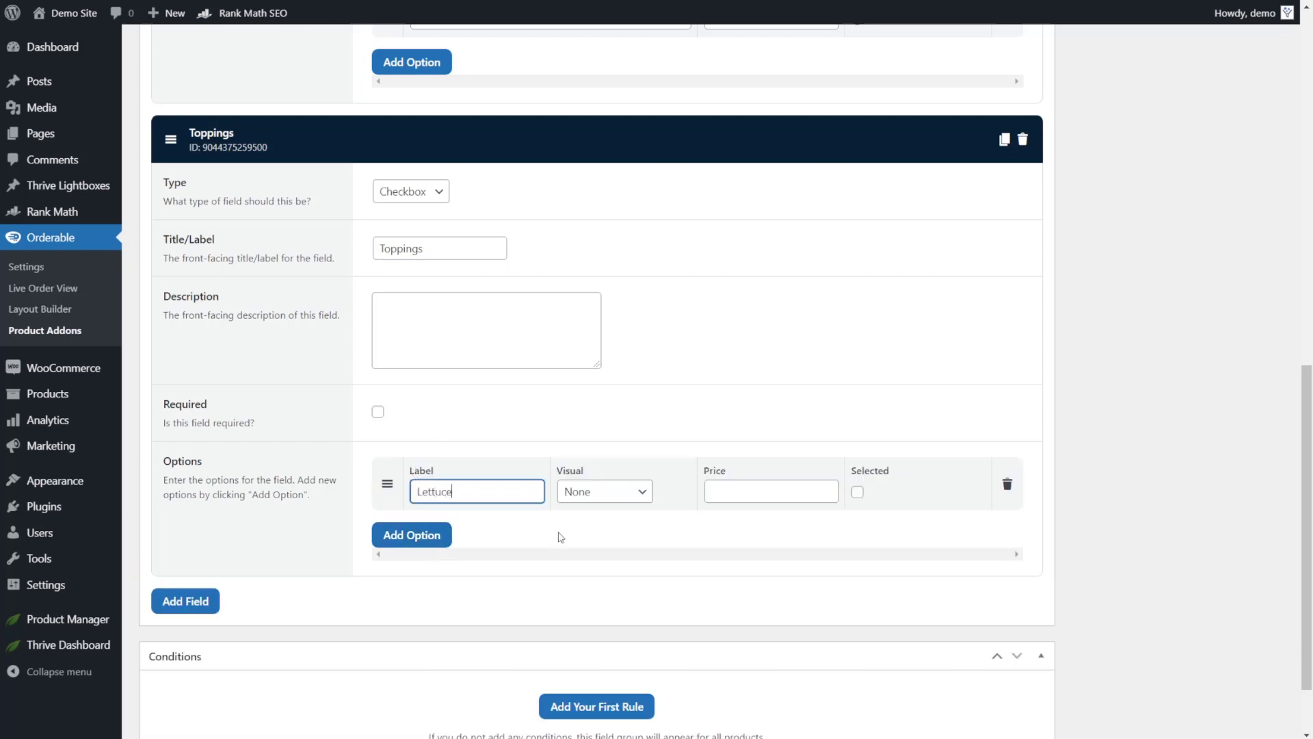
left_click(765, 498)
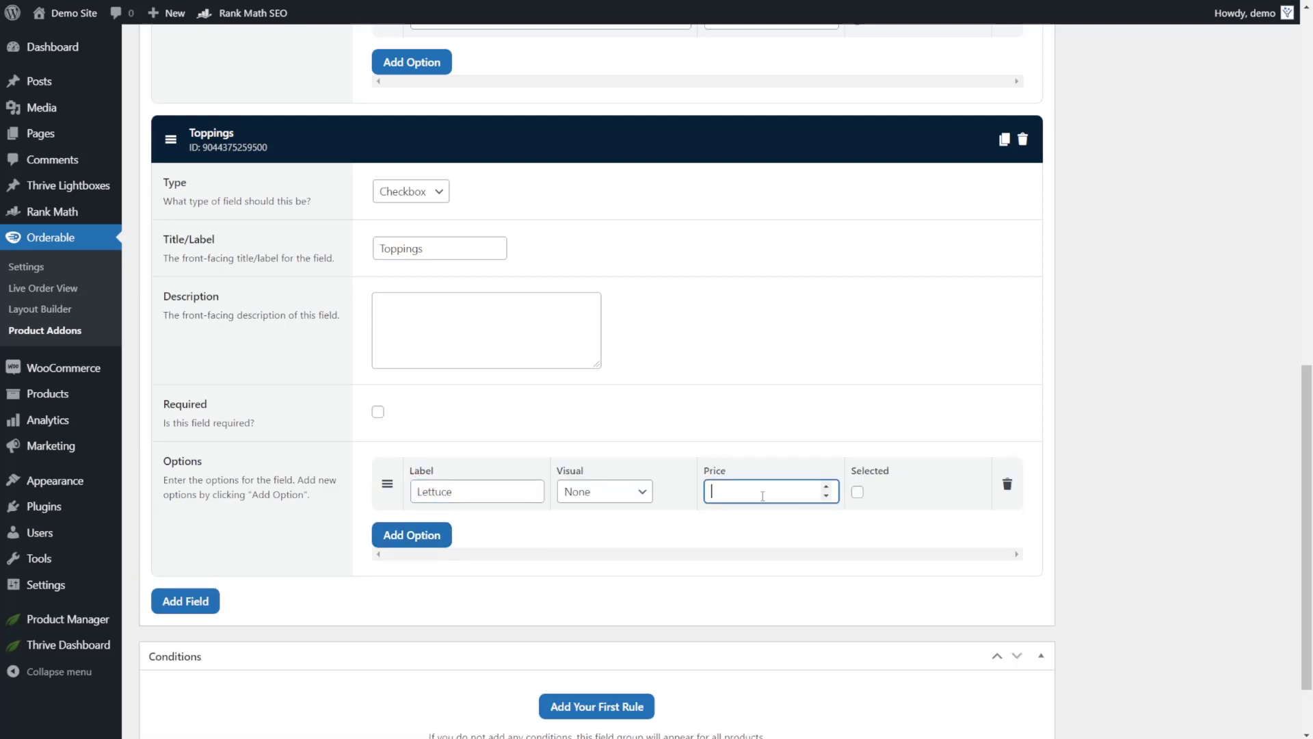
type("0")
left_click(444, 540)
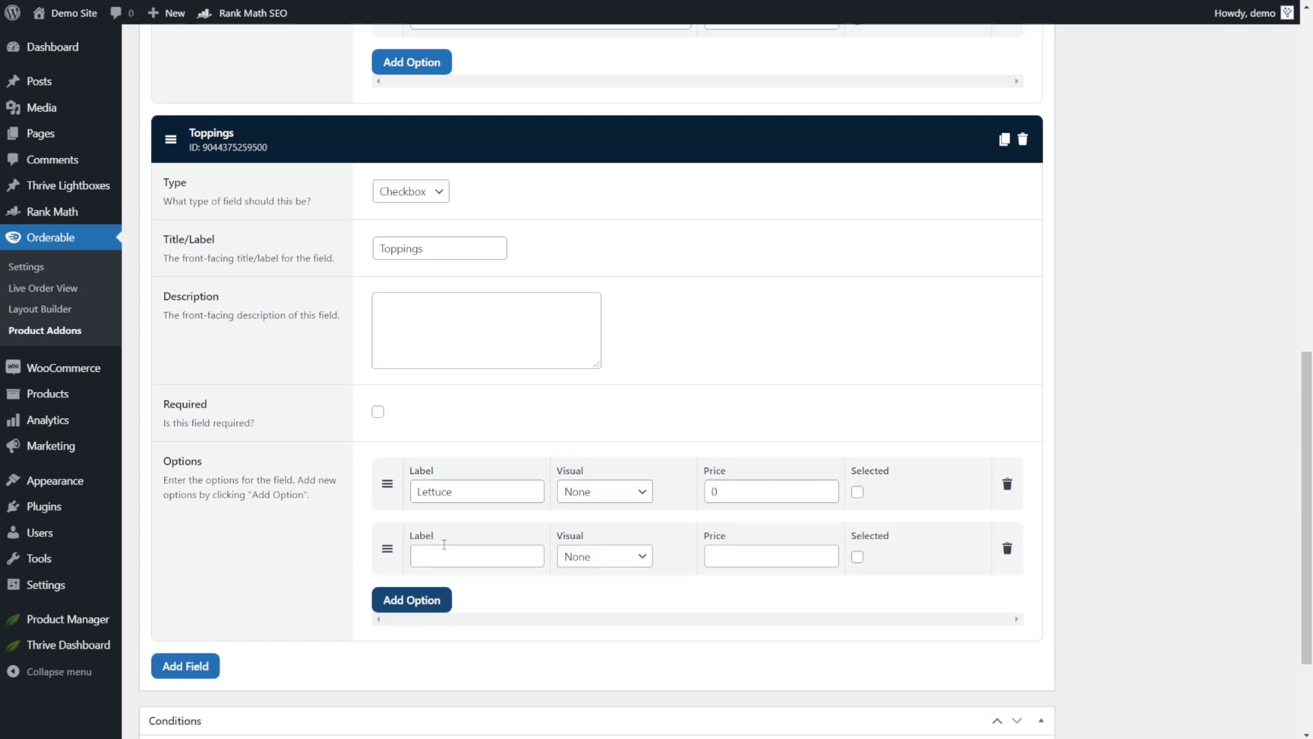
left_click(448, 553)
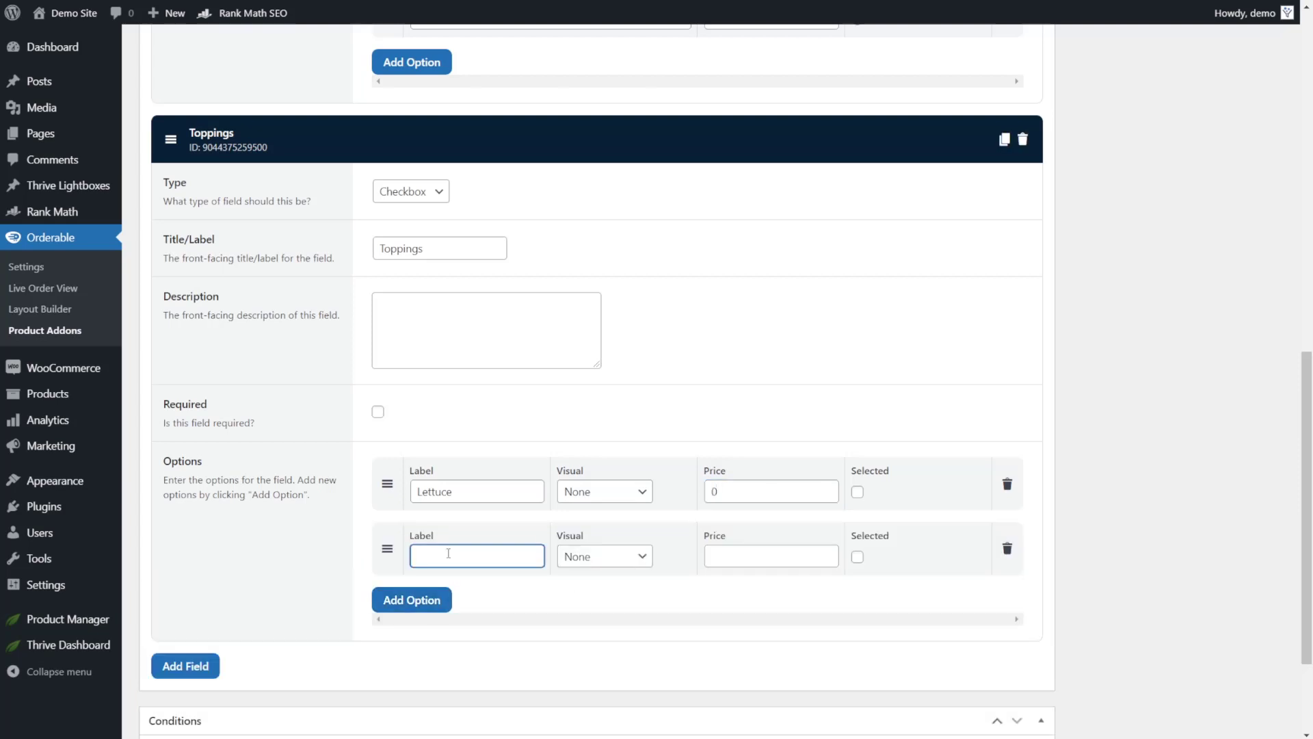
type("Tomato")
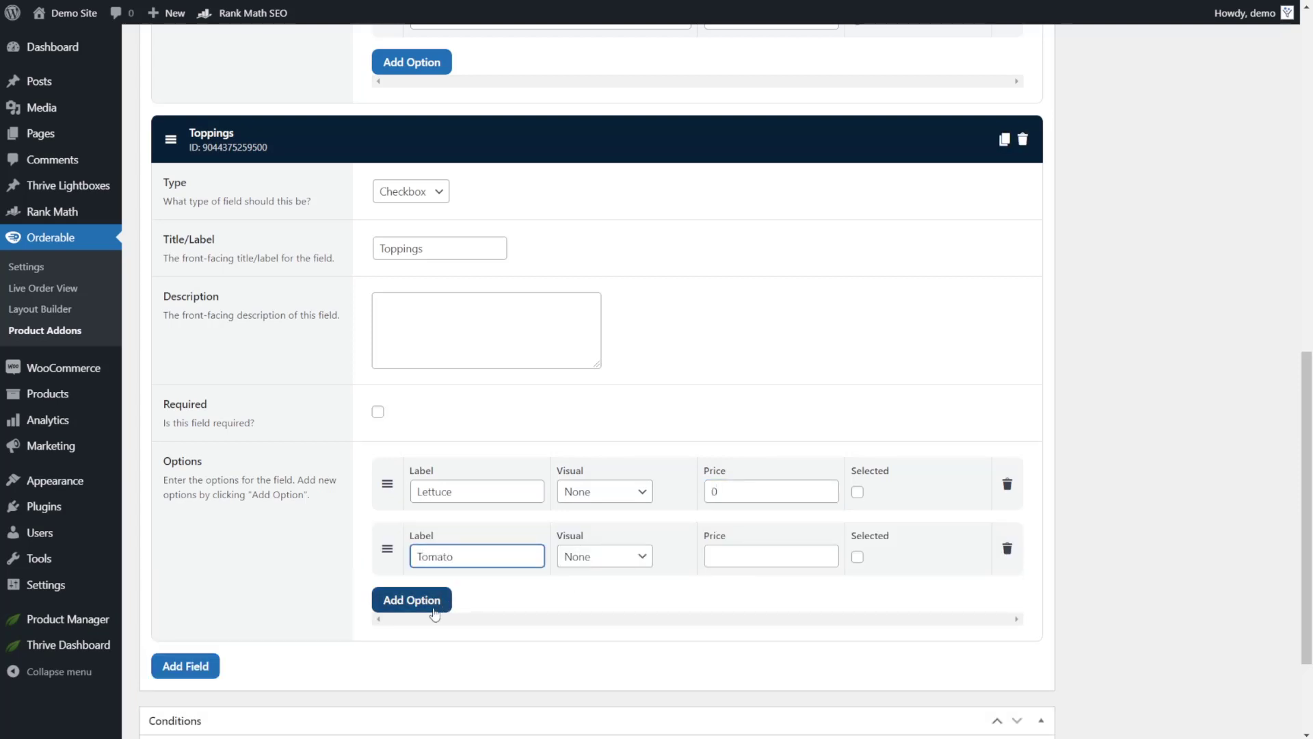
left_click(431, 600)
left_click(445, 621)
type("Onion")
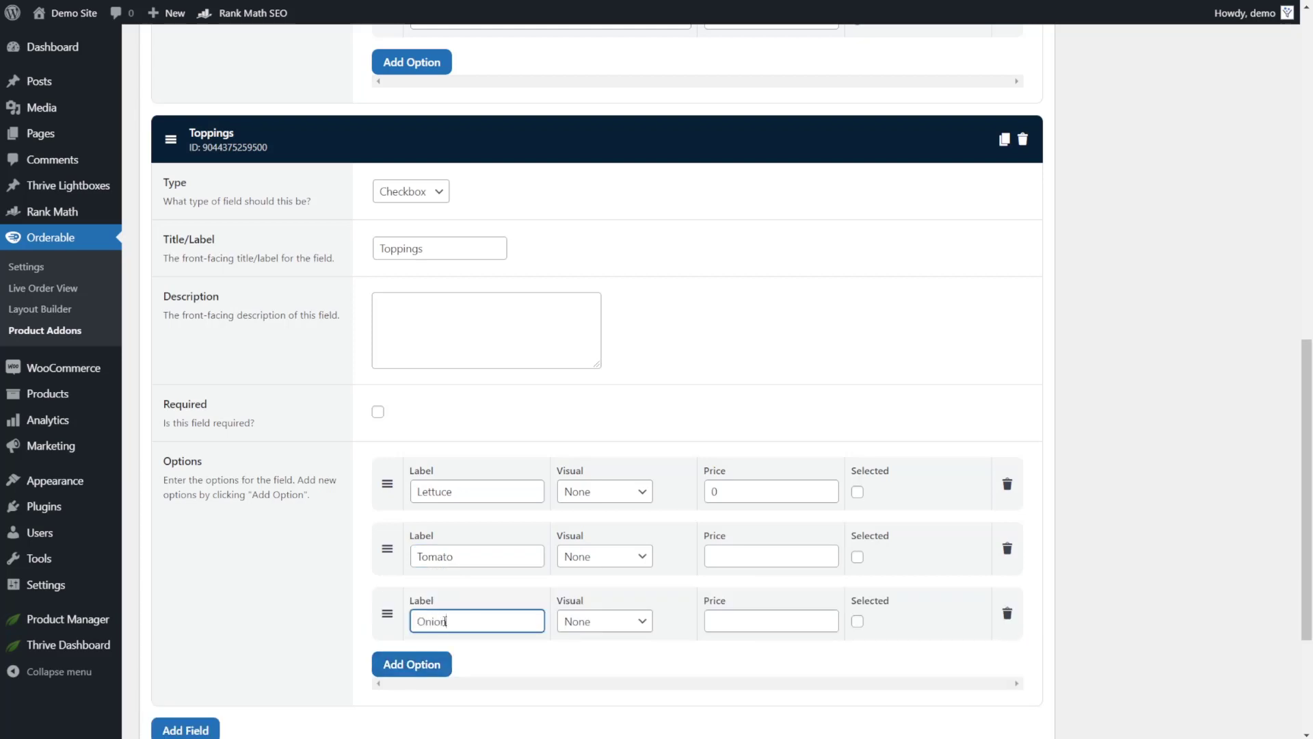
left_click(411, 665)
left_click(446, 683)
type("Pickle")
scroll(451, 616, "down", 3)
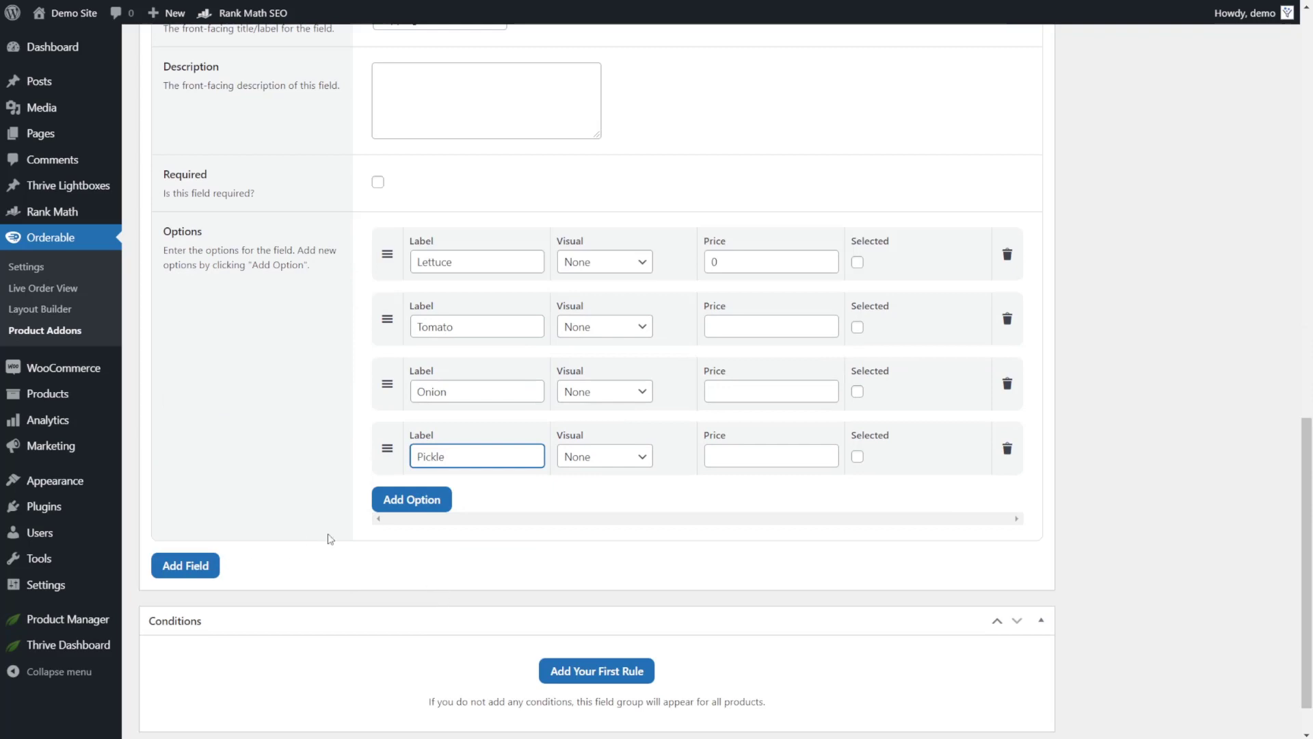
Add a radio field titled 'Choose your sauce'
left_click(198, 566)
left_click(236, 585)
scroll(478, 531, "down", 3)
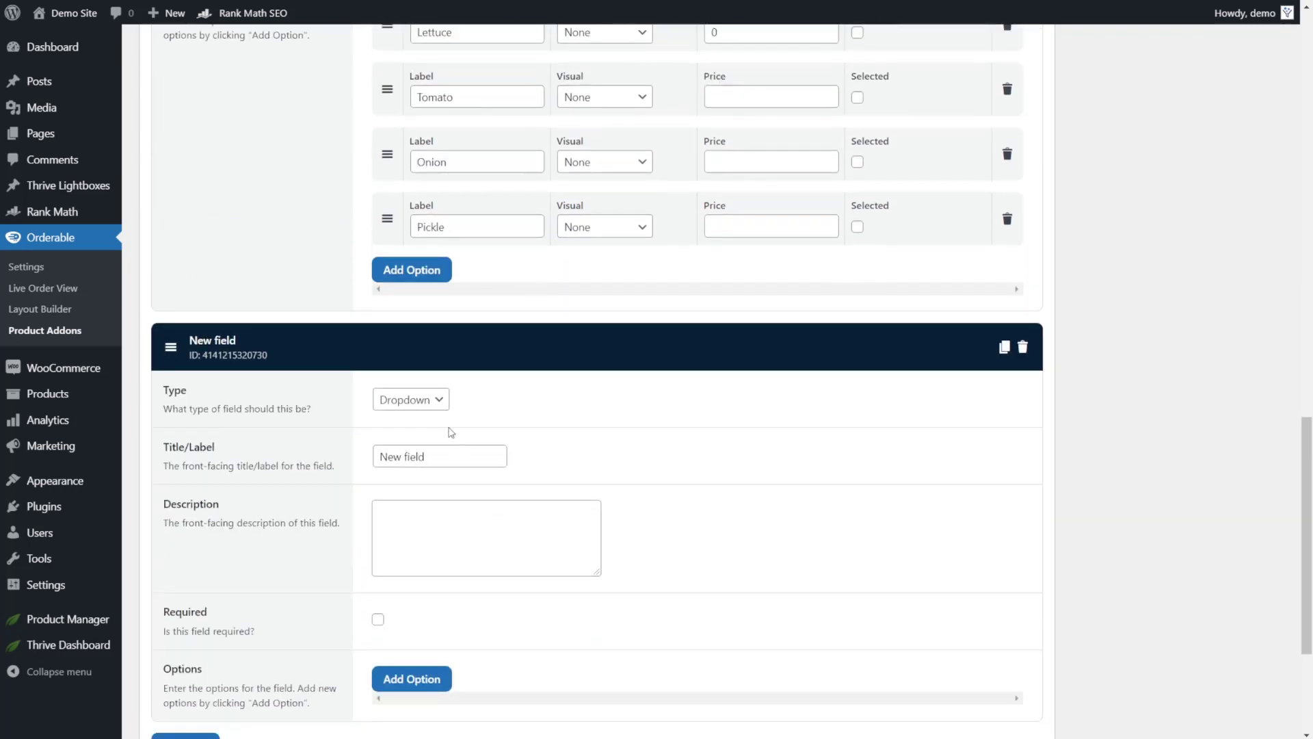
left_click(431, 400)
left_click(413, 449)
left_click(447, 455)
left_click_drag(447, 455, 332, 462)
type("Choose your sauce")
Add sauce options Ketchup (typed 'Ketcuup') and Mustard priced 0, plus BBQ
scroll(411, 504, "down", 2)
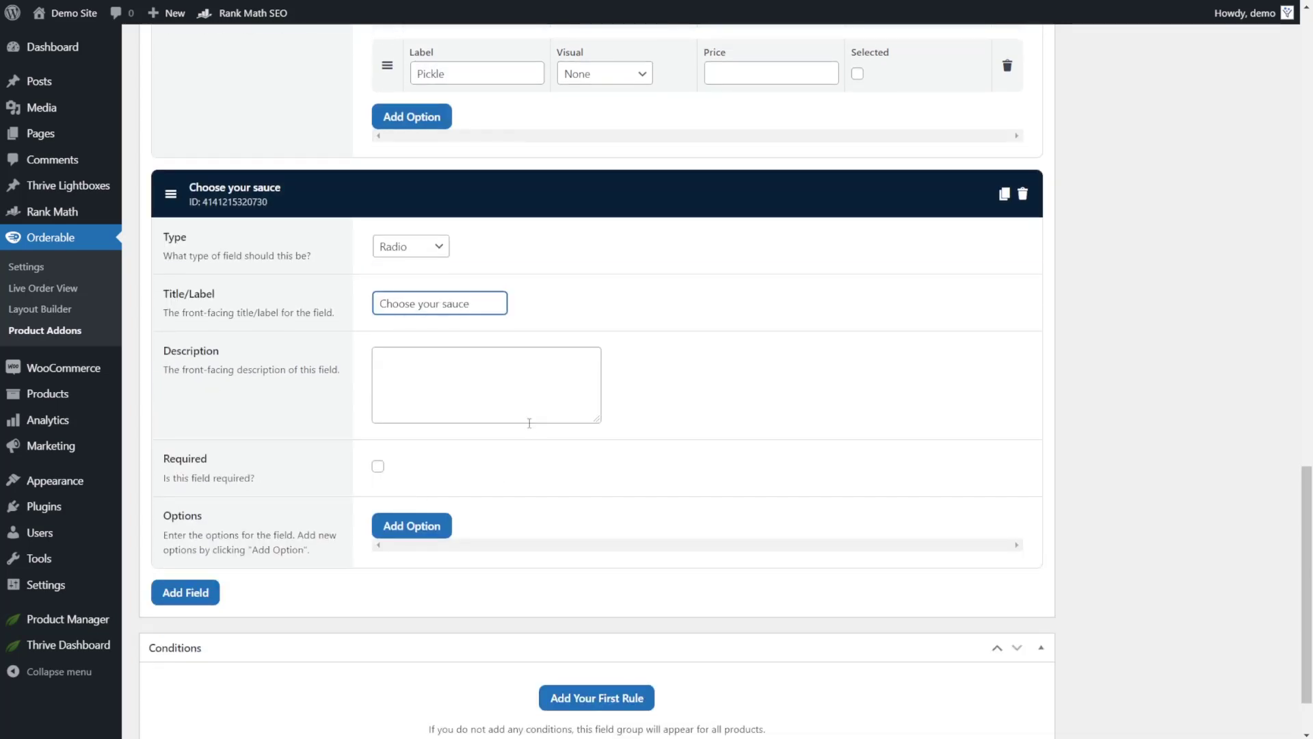
left_click(438, 524)
scroll(451, 507, "down", 1)
left_click(471, 473)
type("Ketcu")
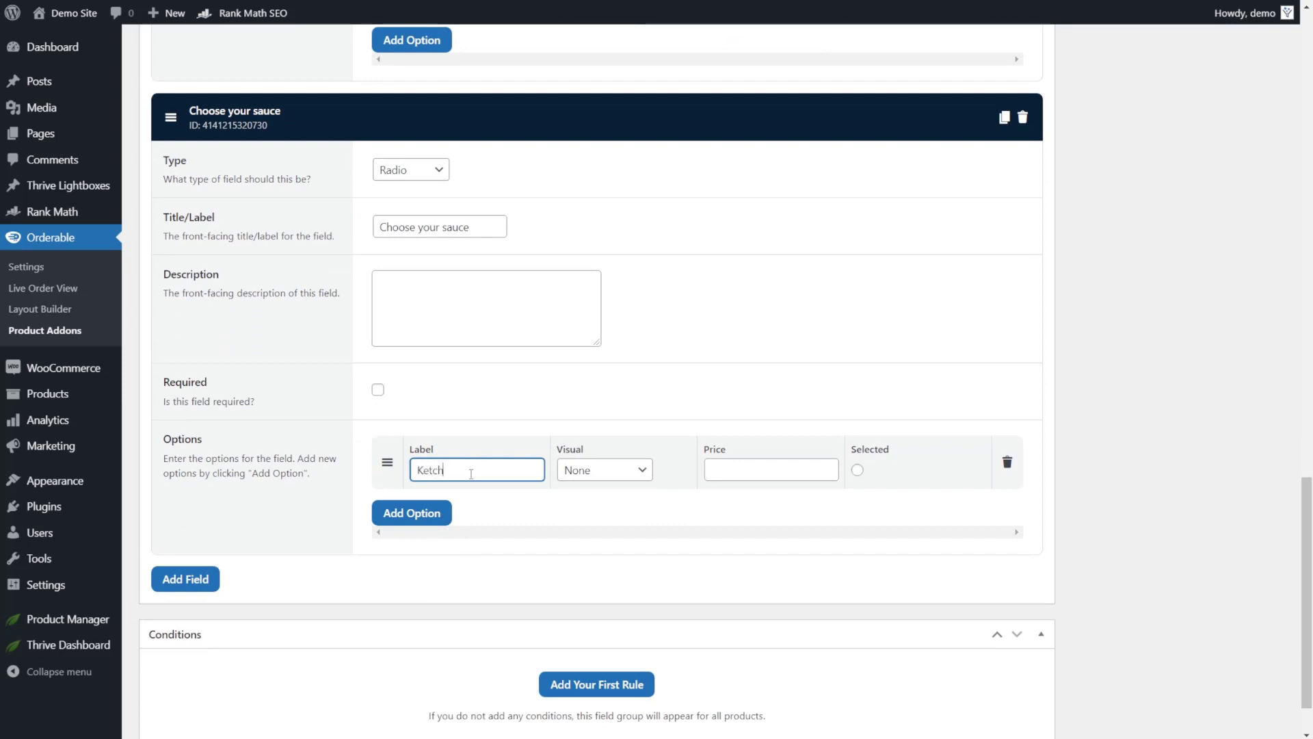
type("up")
left_click(727, 470)
type("0")
left_click(412, 514)
left_click(438, 530)
type("Mustard")
left_click(746, 534)
type("0")
left_click(414, 578)
left_click(477, 600)
type("BBQ")
left_click(254, 606)
Set the Tomato, Onion and Pickle topping prices to 0
scroll(425, 535, "up", 5)
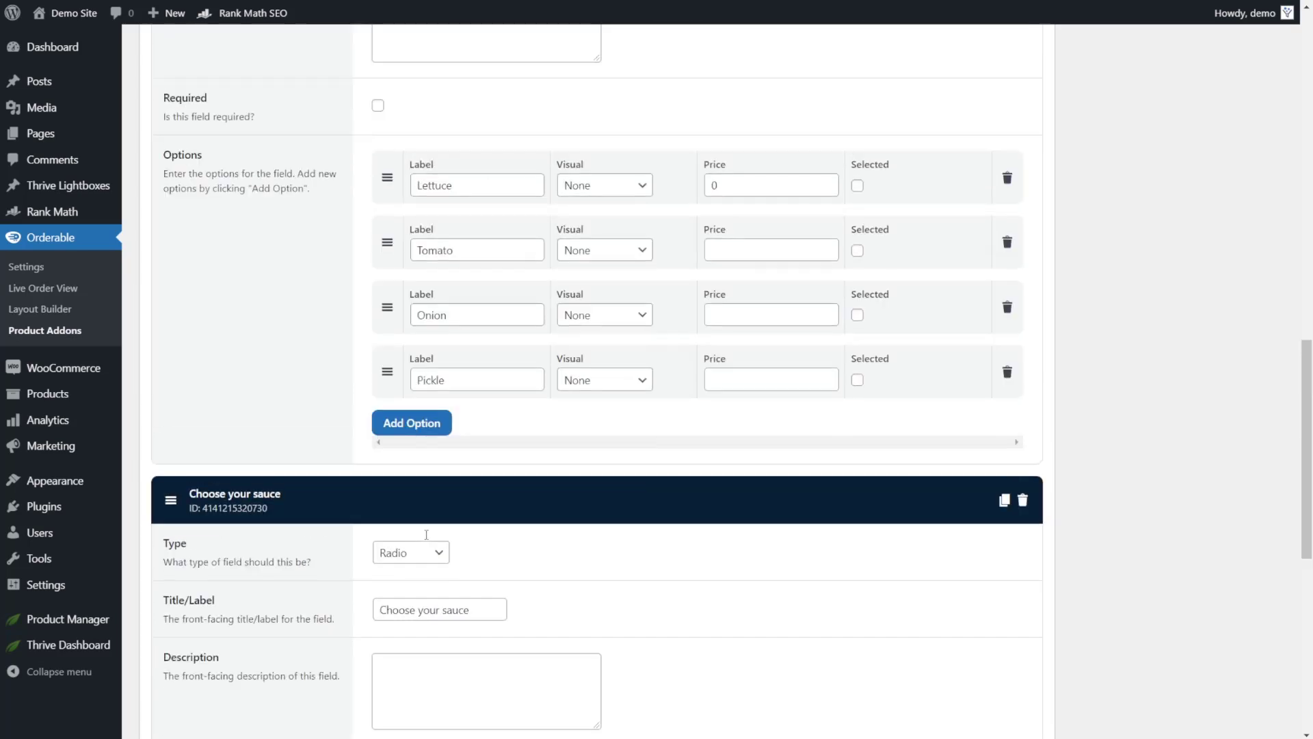
left_click(760, 249)
type("0")
left_click(748, 318)
type("0")
left_click(748, 380)
type("0")
scroll(748, 379, "up", 6)
scroll(595, 408, "up", 7)
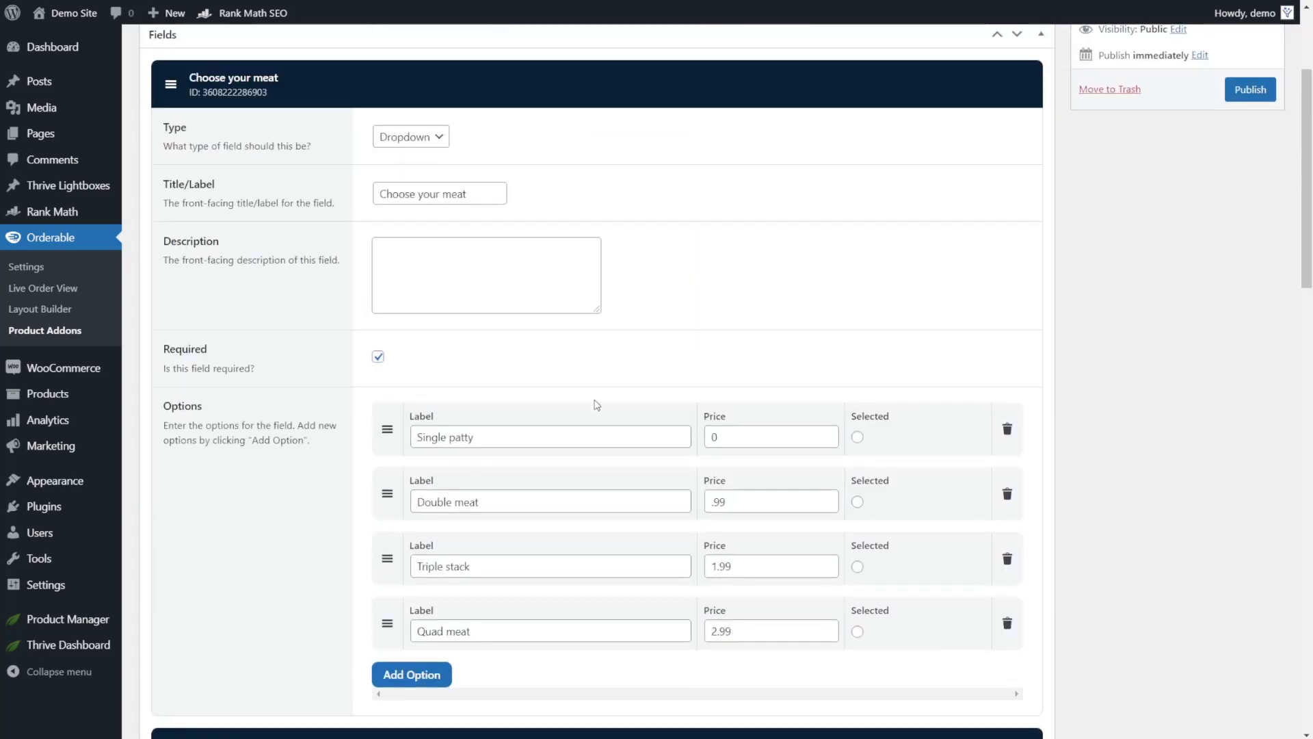
scroll(595, 408, "up", 5)
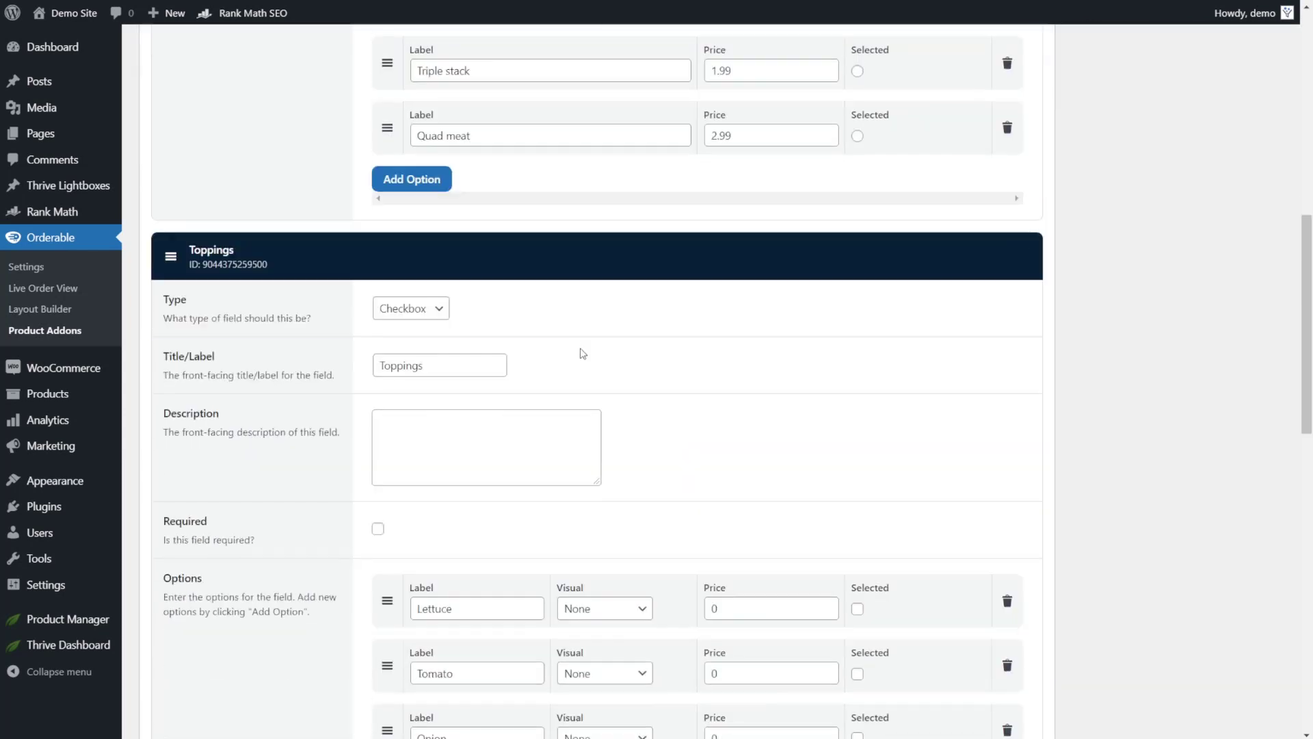
scroll(583, 354, "down", 12)
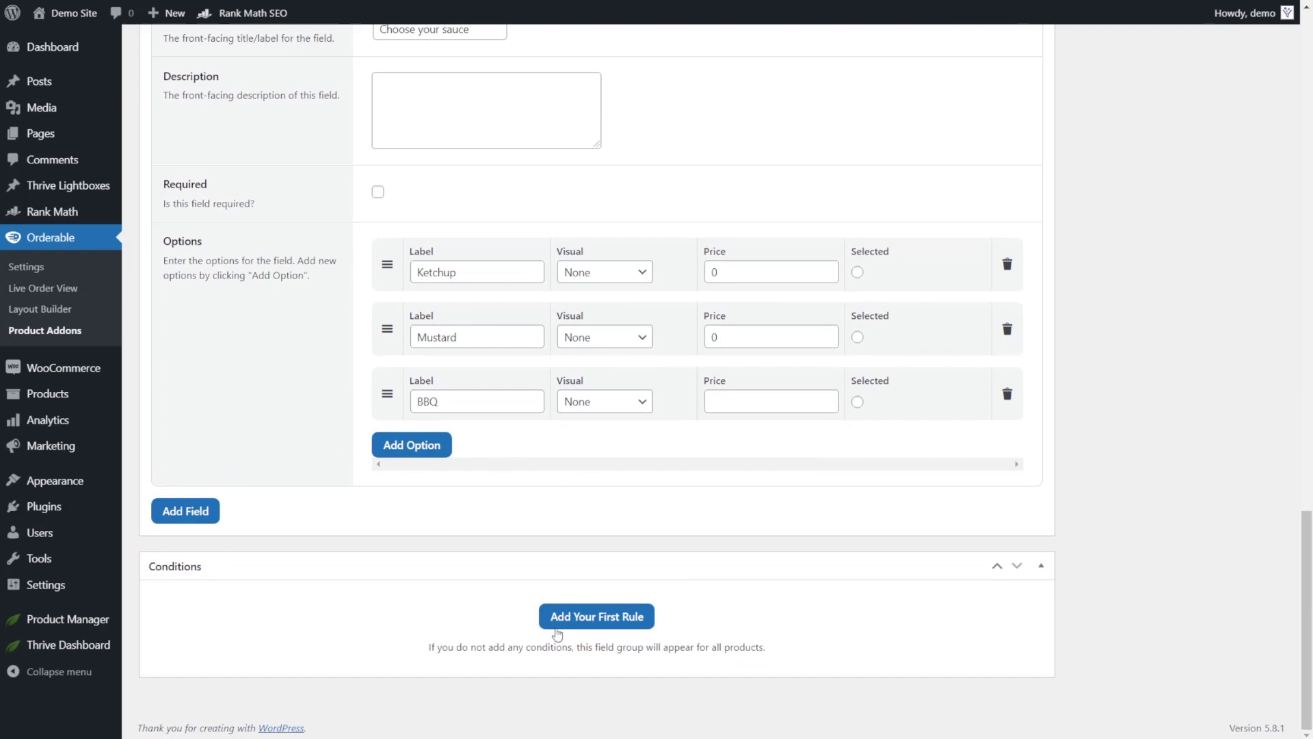
Add a display rule: Product Category is equal to Burger
left_click(600, 624)
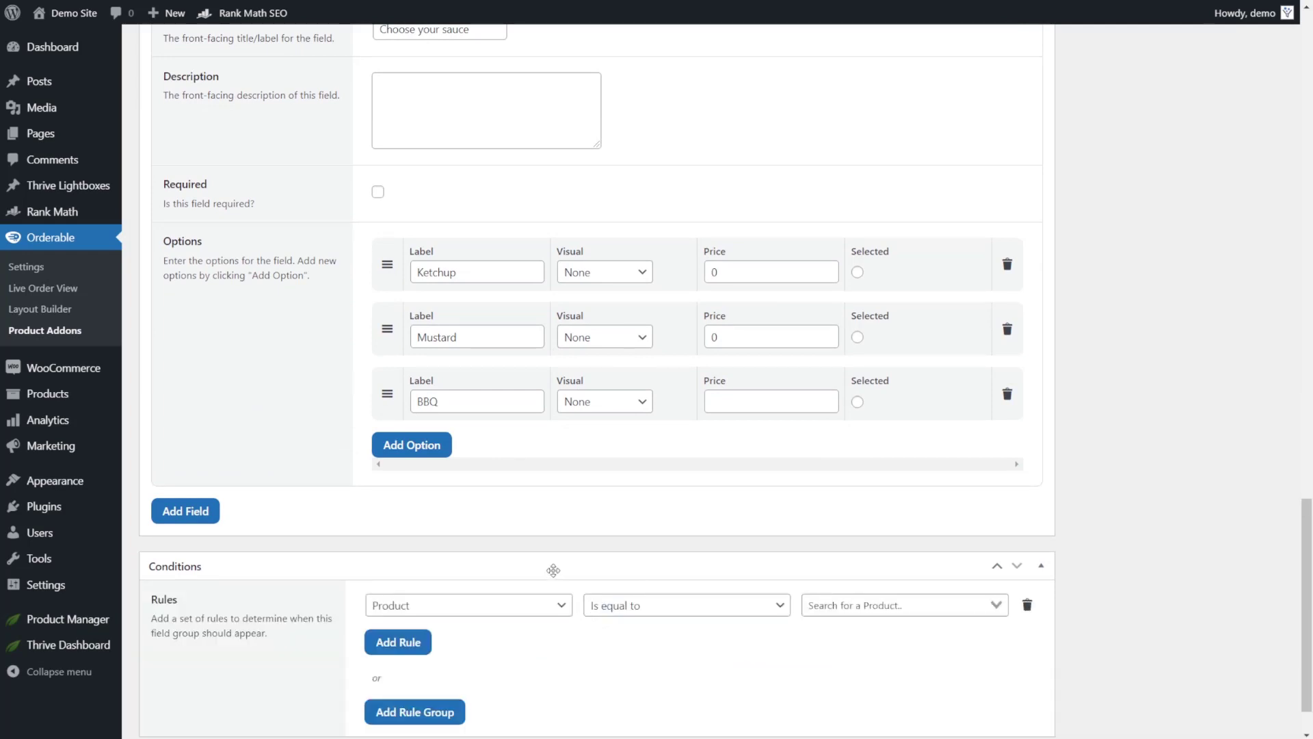
scroll(553, 570, "down", 1)
left_click(531, 550)
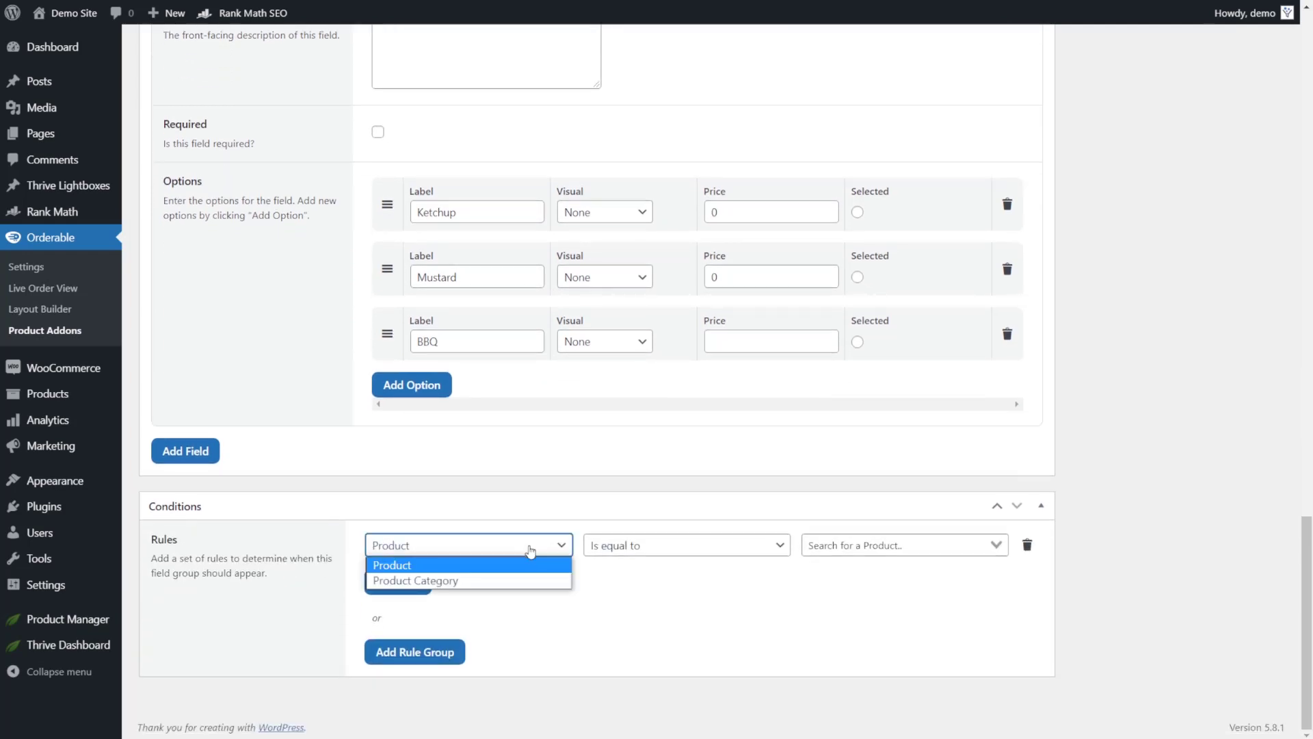
left_click(417, 580)
left_click(880, 545)
type("burger")
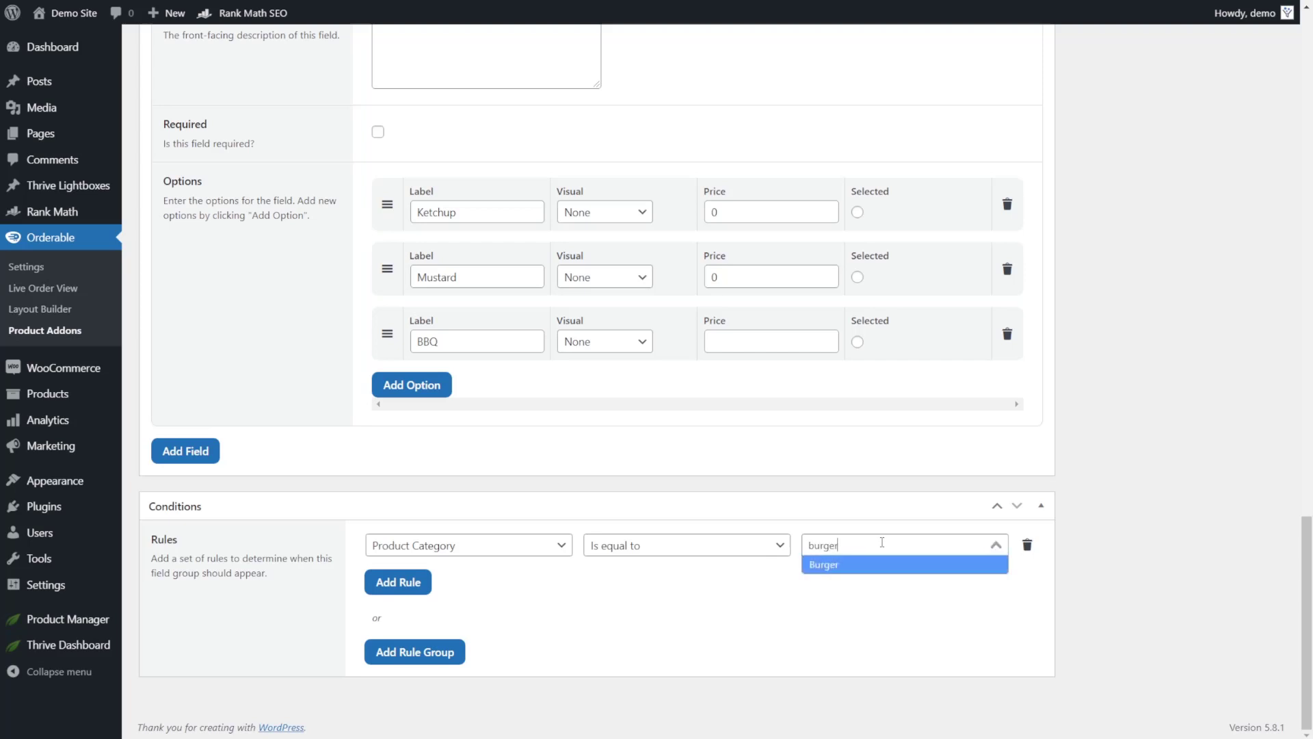
left_click(834, 568)
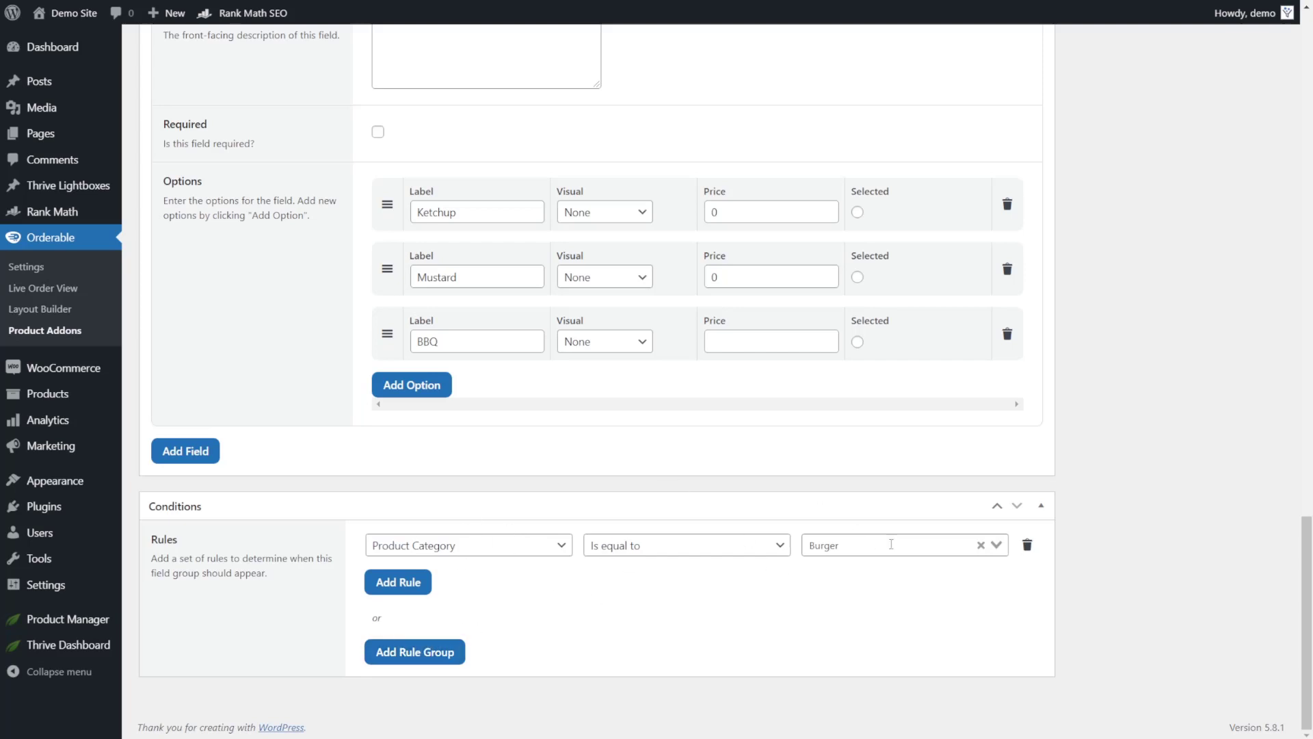
Publish the Burger addons group
scroll(856, 464, "up", 9)
scroll(627, 420, "up", 19)
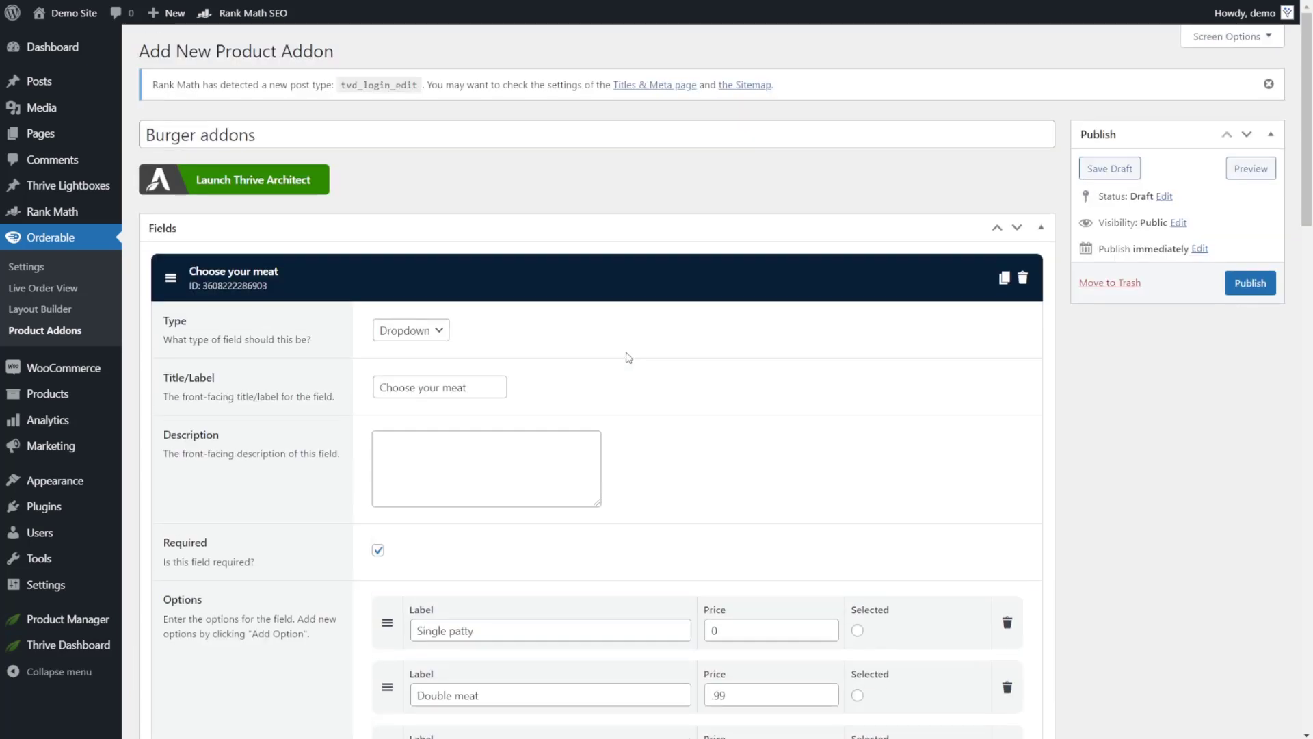
left_click(1271, 282)
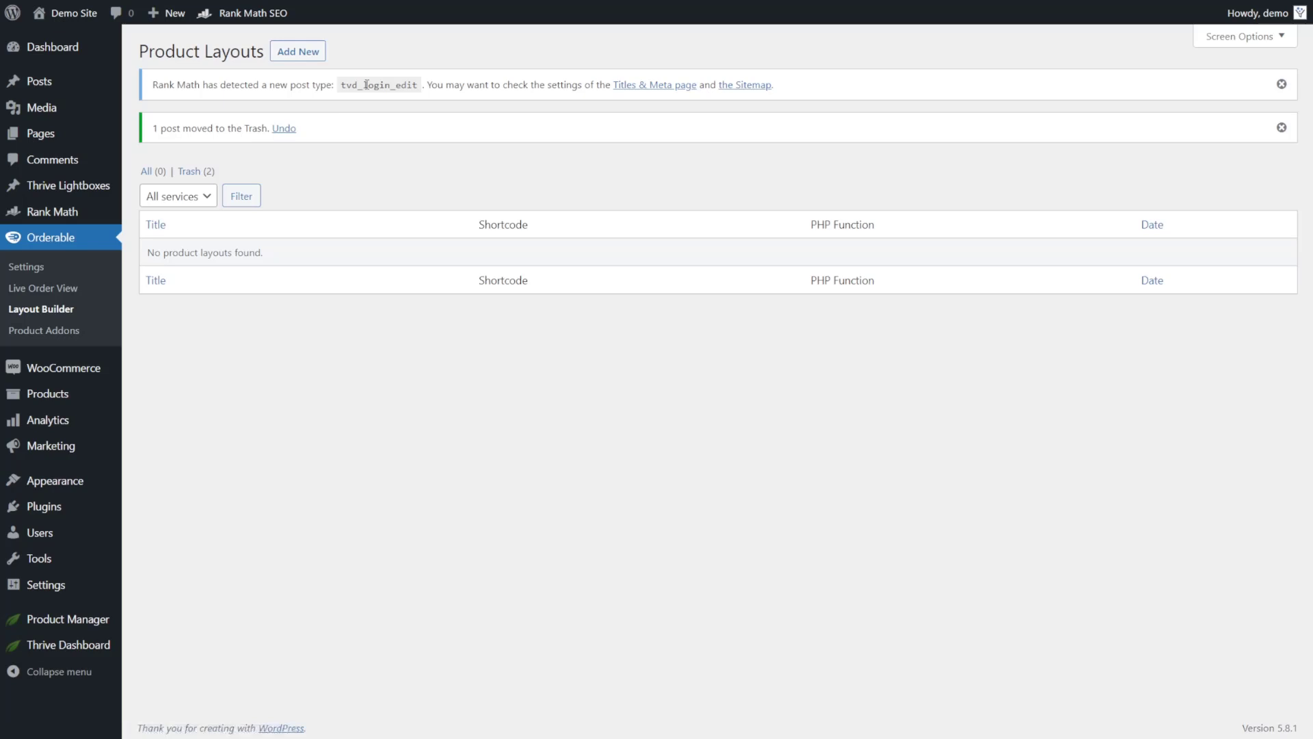
Create a new product layout titled 'Burgers'
left_click(297, 51)
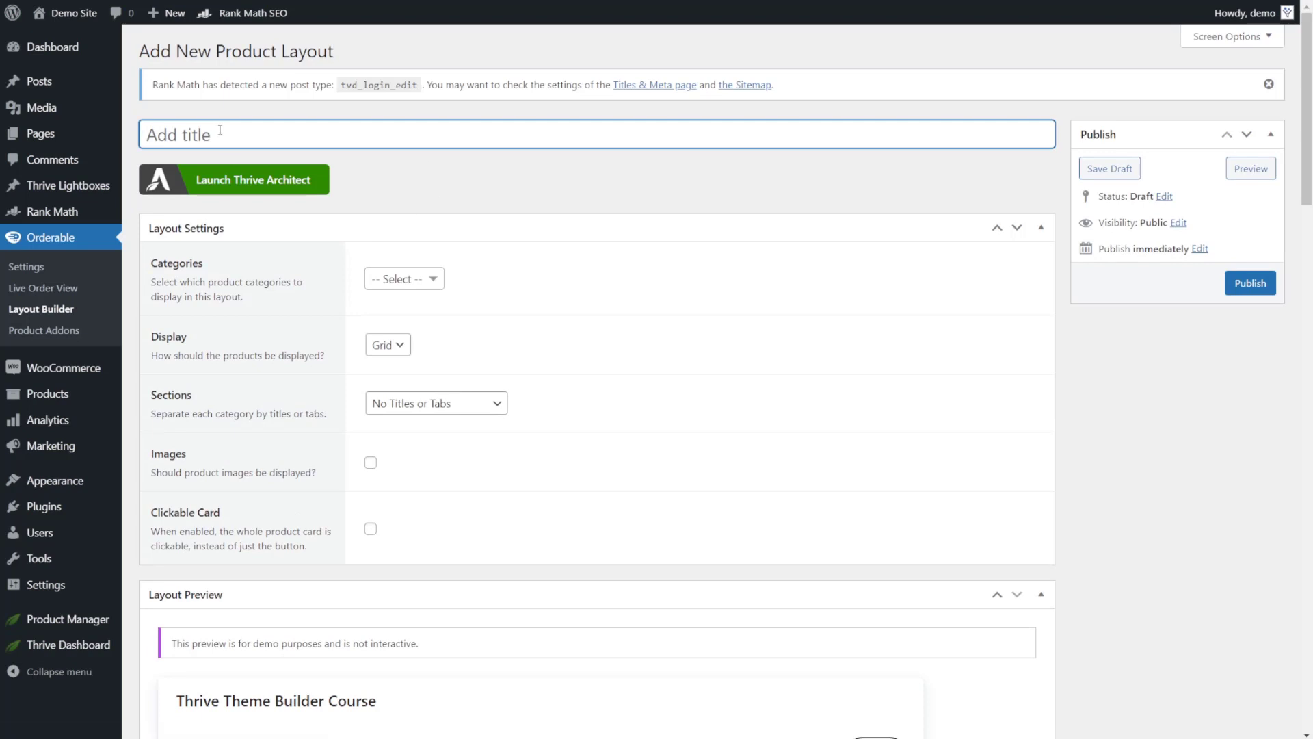
type("Burgers")
left_click(431, 279)
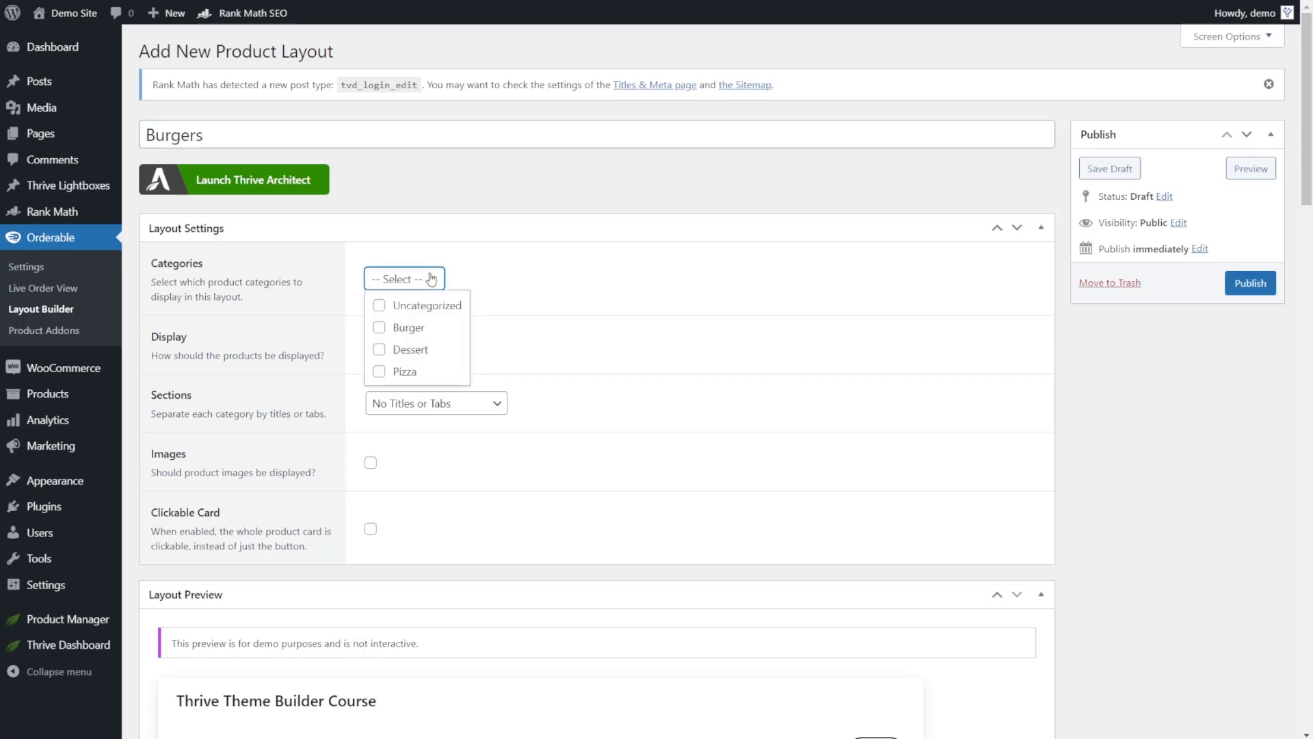
Limit the layout to the Burger category and set Display to List
left_click(379, 328)
left_click(417, 279)
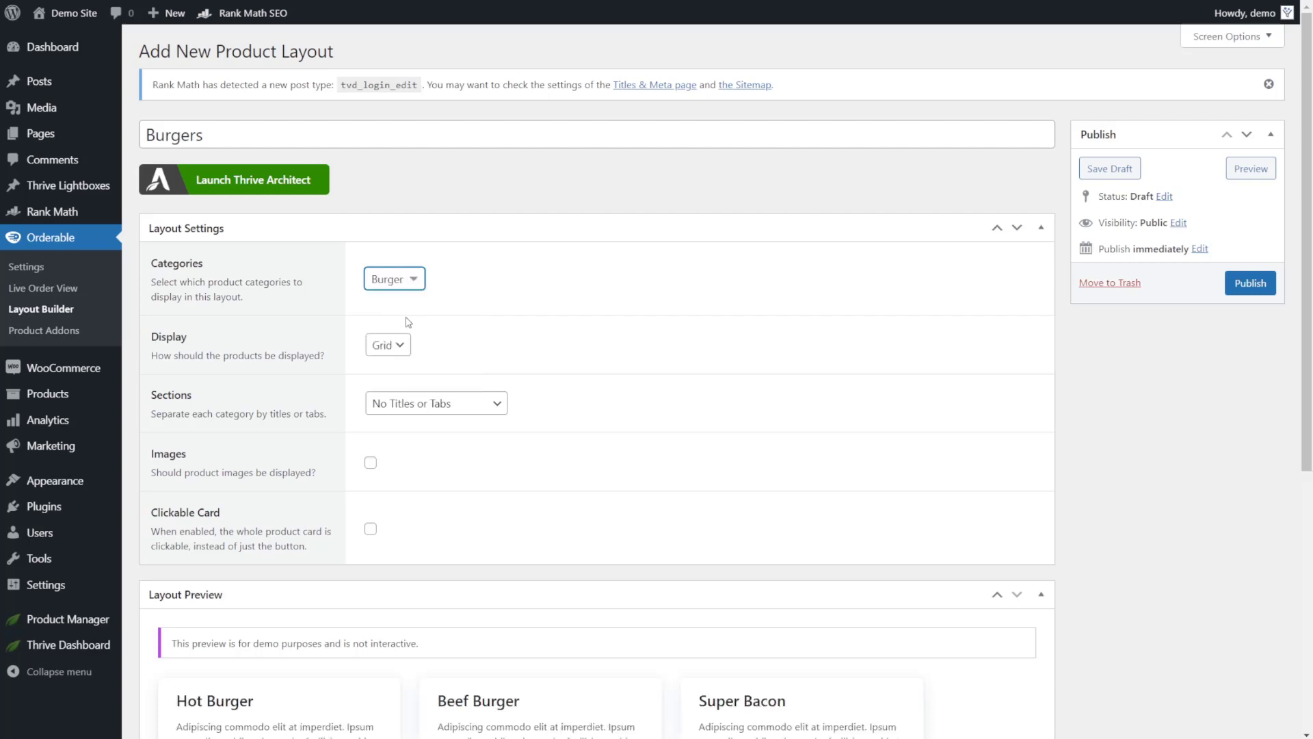
left_click(404, 346)
left_click(412, 370)
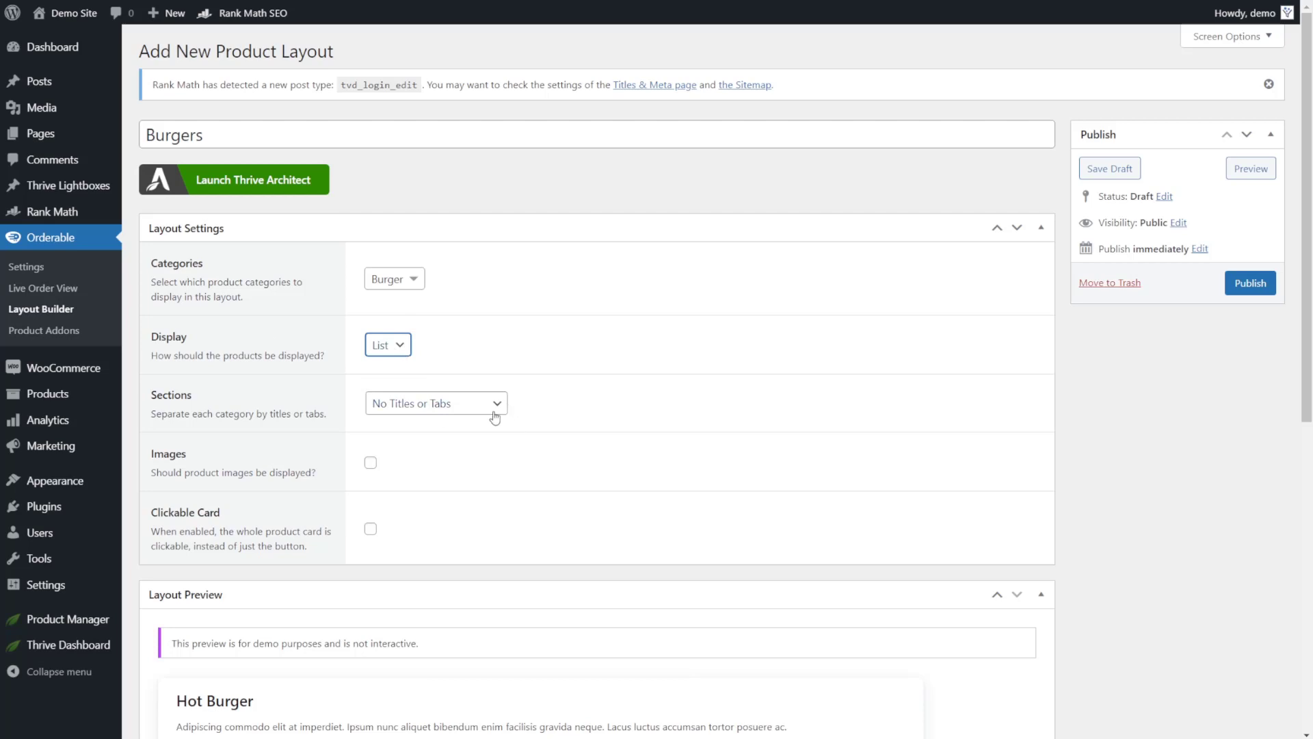
Keep Sections at No Titles or Tabs and turn on product Images
left_click(465, 405)
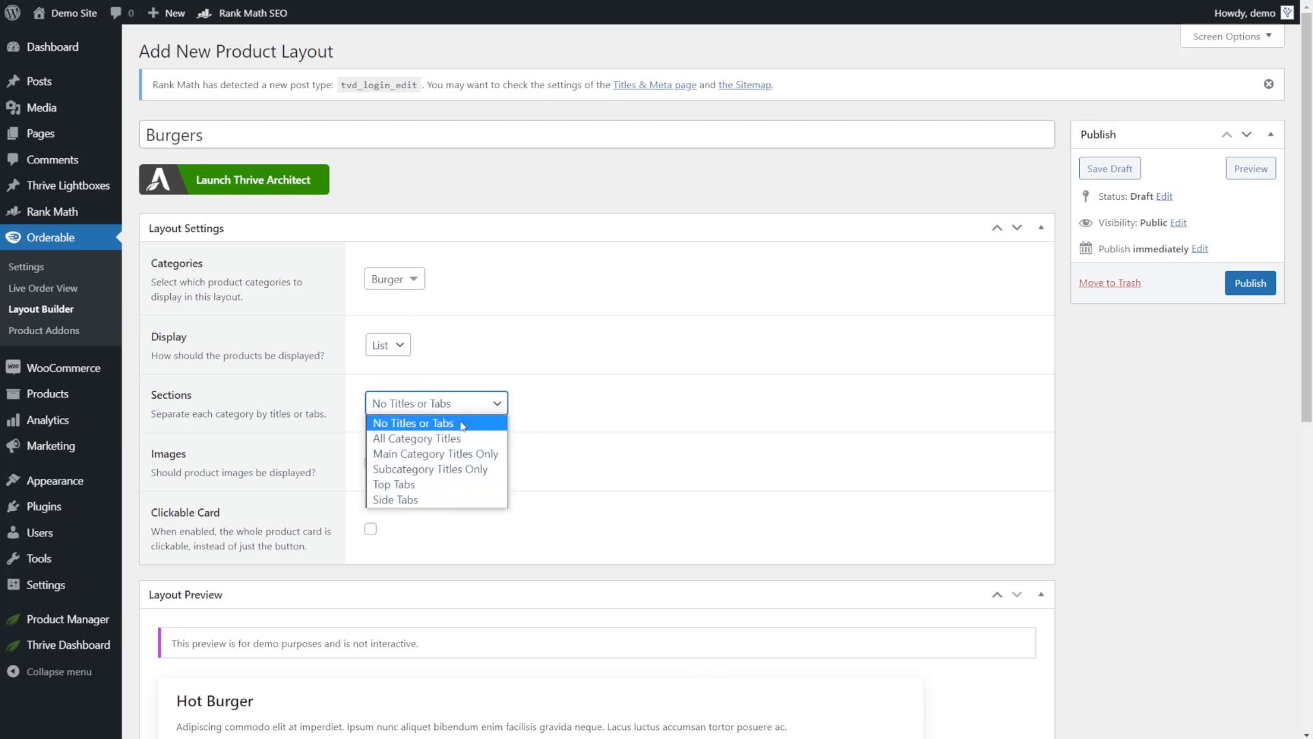
left_click(465, 405)
left_click(491, 404)
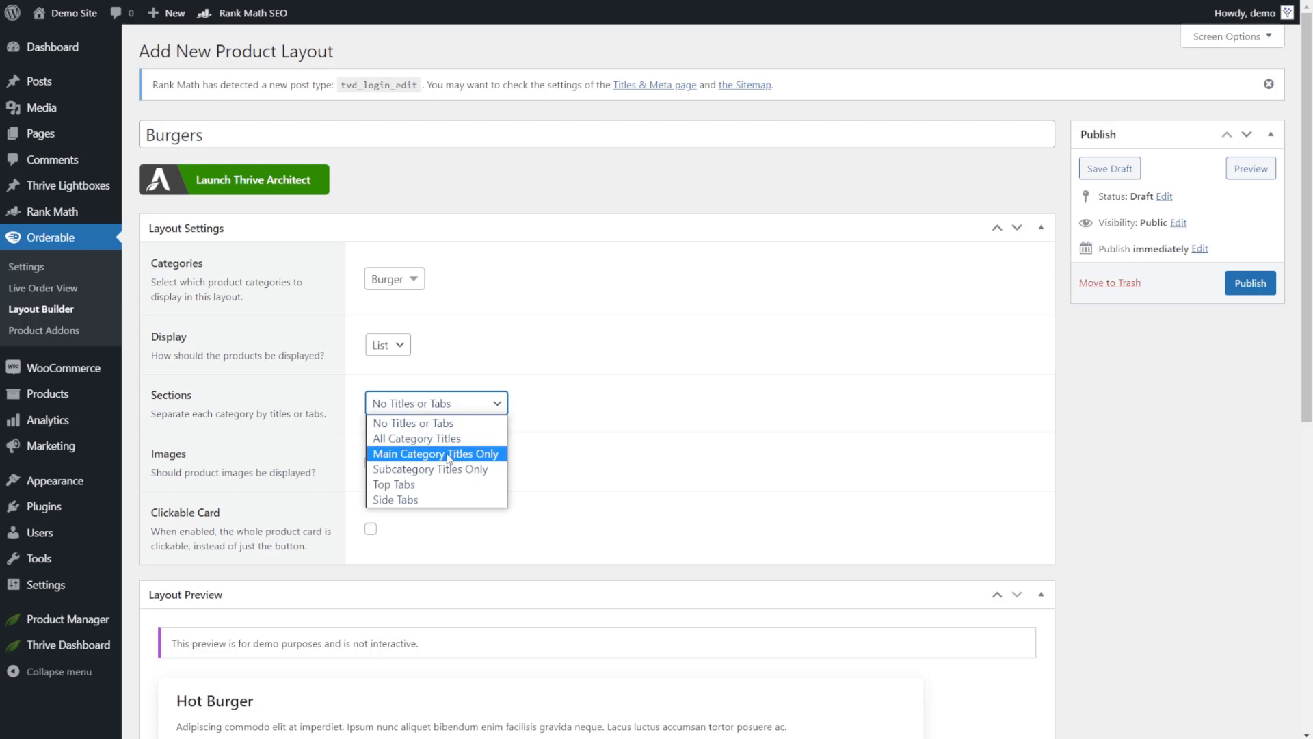
left_click(414, 275)
left_click(407, 279)
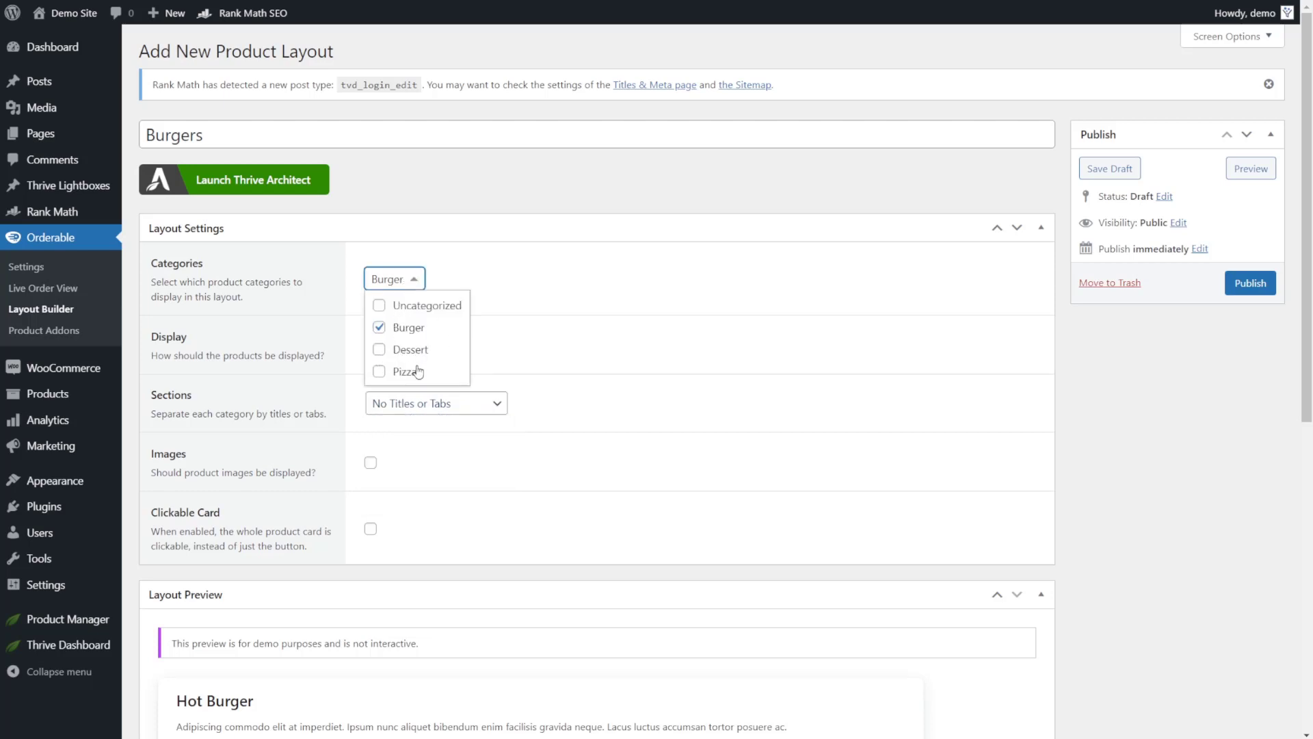
left_click(414, 281)
left_click(479, 405)
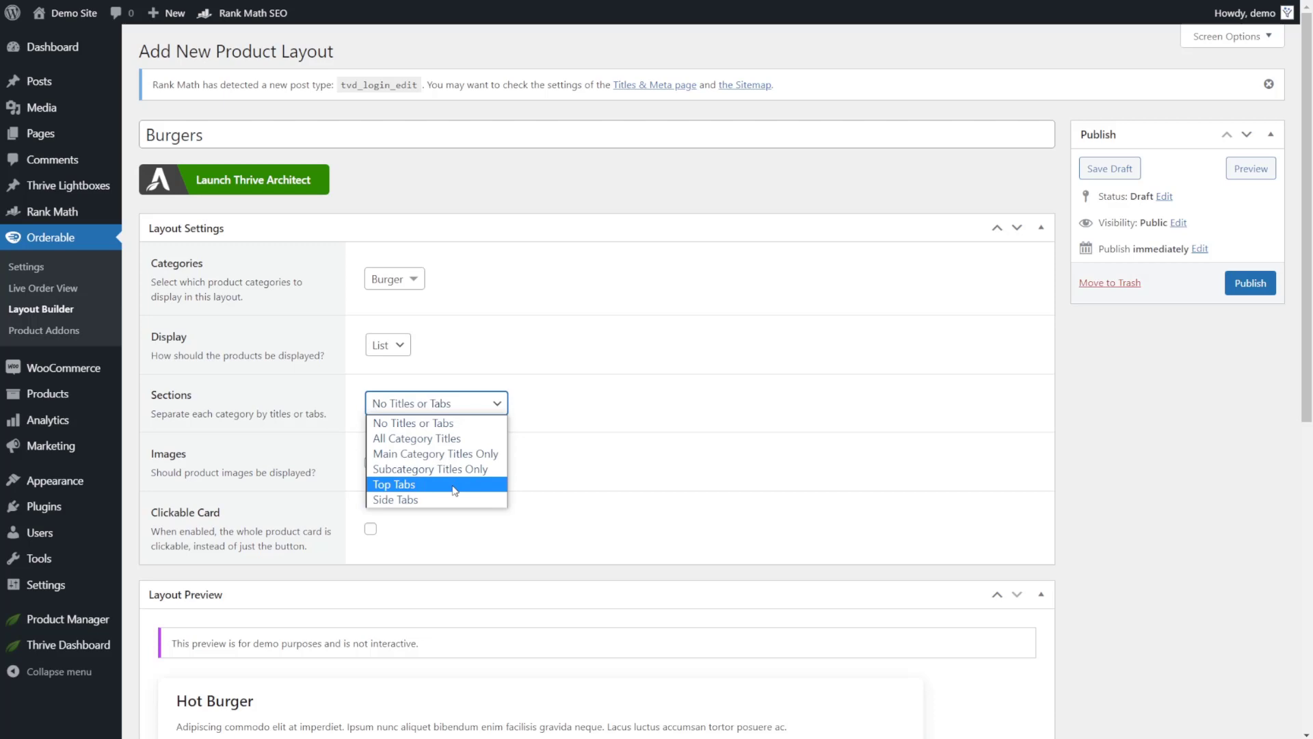
left_click(501, 404)
left_click(370, 462)
Enable Clickable Card and review the Layout Preview
scroll(383, 434, "down", 1)
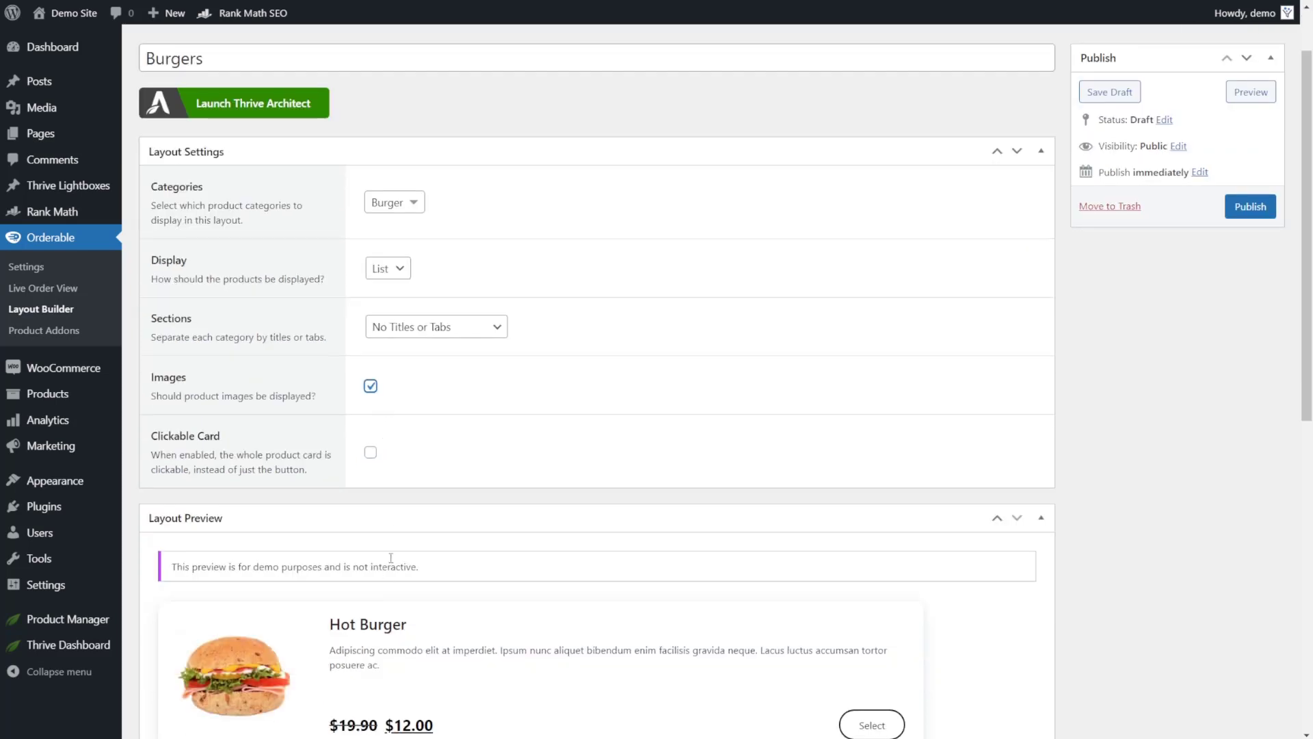
left_click(370, 453)
scroll(510, 376, "down", 5)
scroll(489, 343, "down", 1)
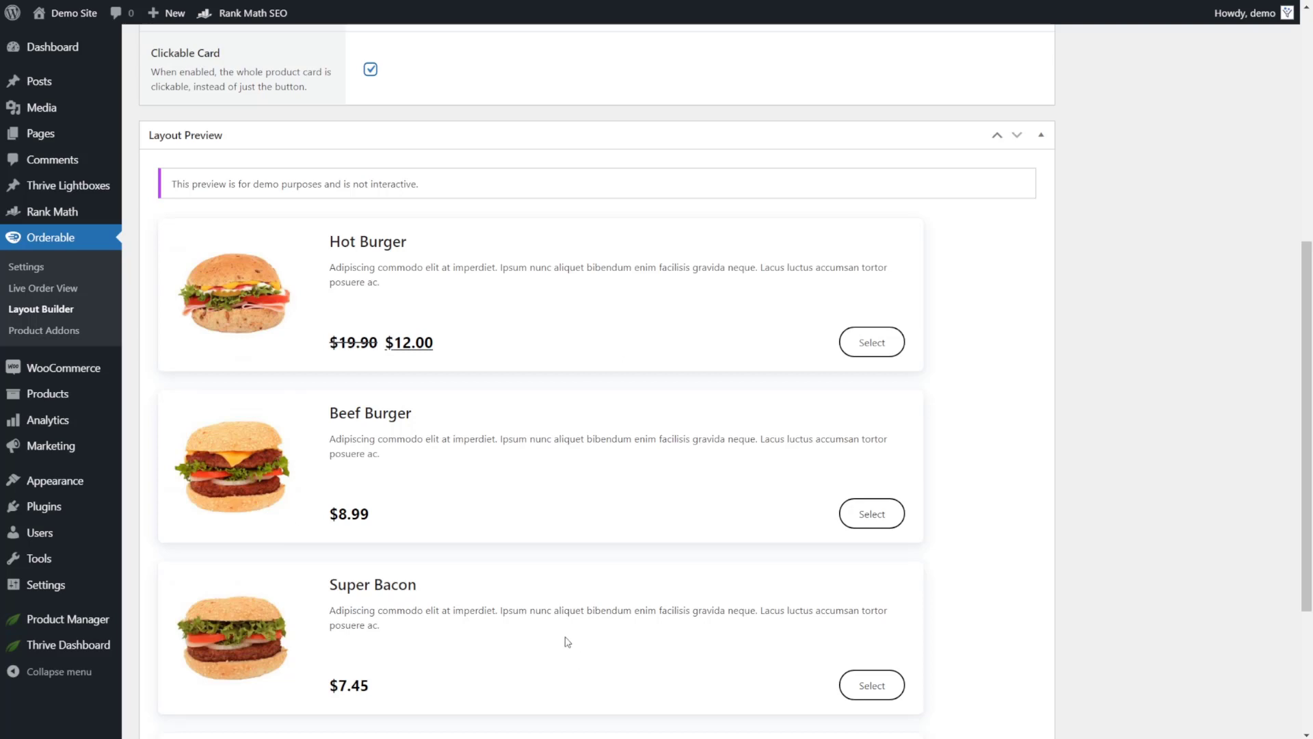
Switch the layout's Display setting to Grid
scroll(554, 653, "up", 3)
scroll(468, 430, "up", 1)
left_click(387, 191)
left_click(400, 211)
Change the Display setting from Grid back to List
scroll(657, 320, "down", 4)
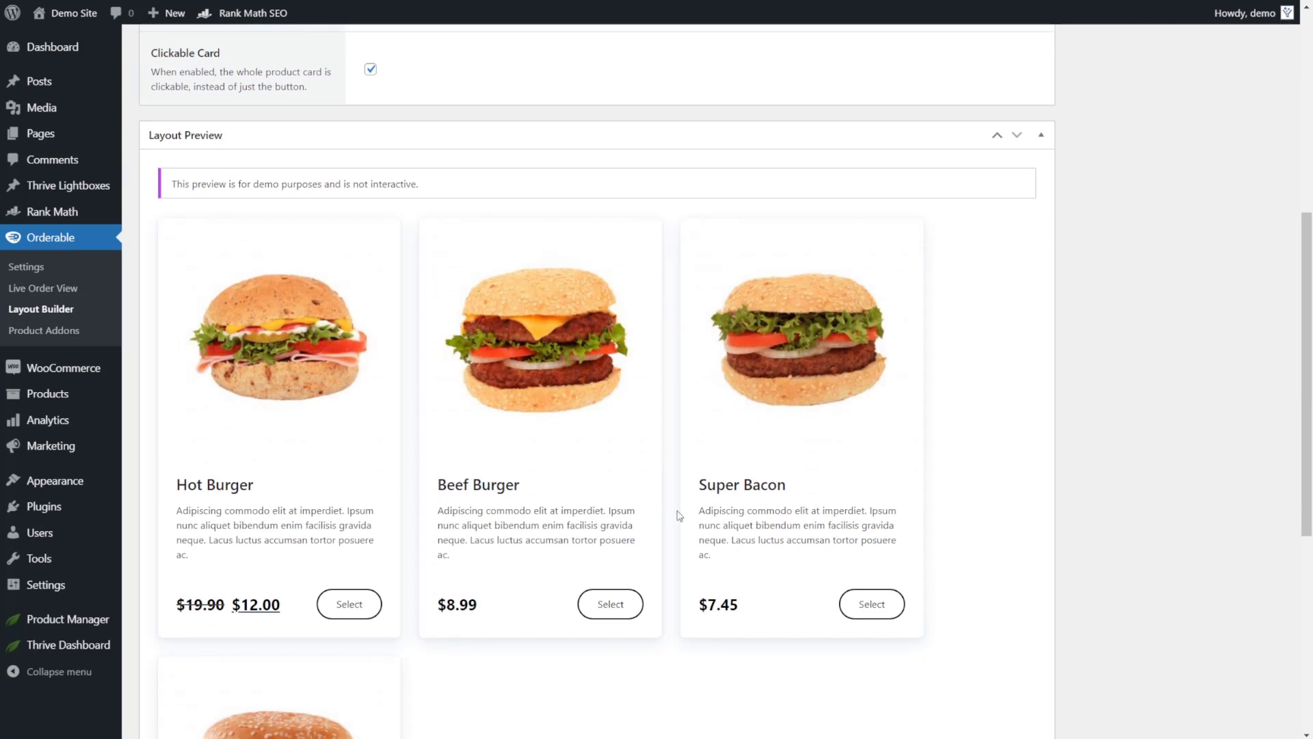
scroll(762, 443, "up", 5)
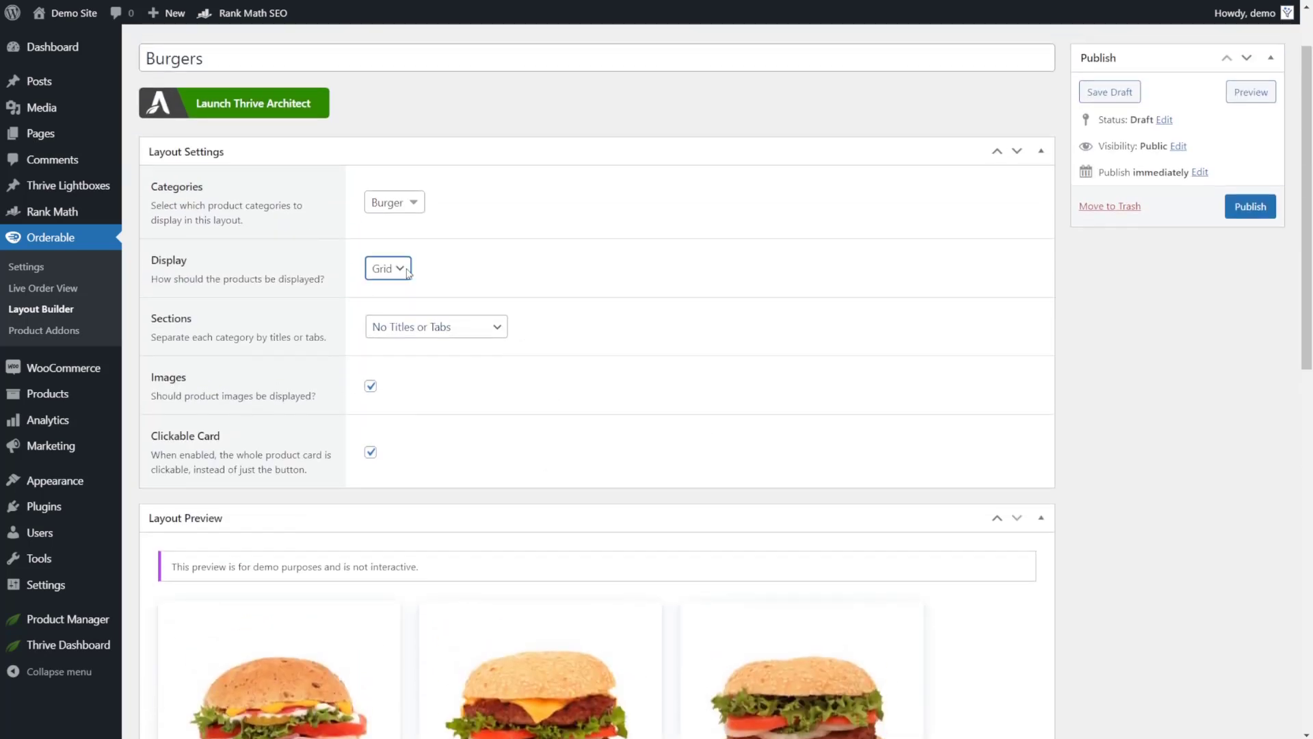
left_click(387, 273)
left_click(381, 303)
Check the list preview and publish the Burgers layout
scroll(485, 344, "down", 4)
scroll(587, 212, "up", 2)
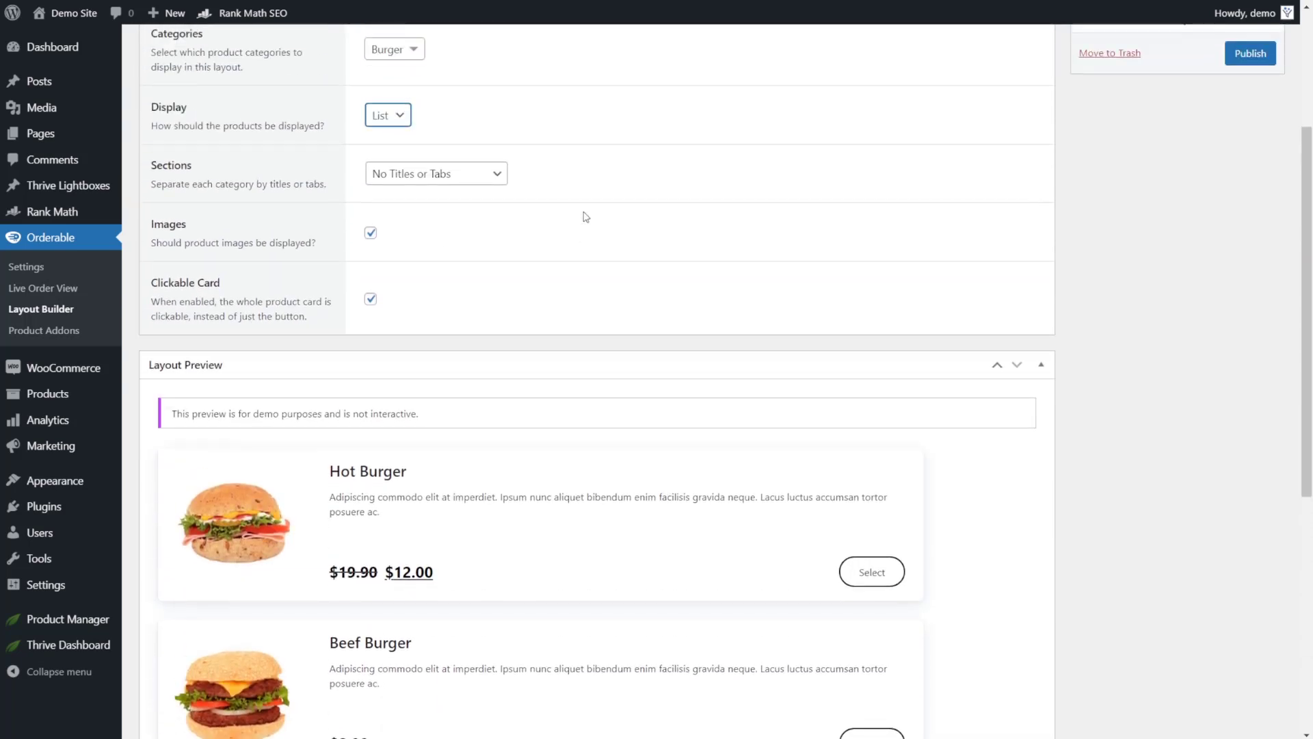
scroll(700, 372, "down", 6)
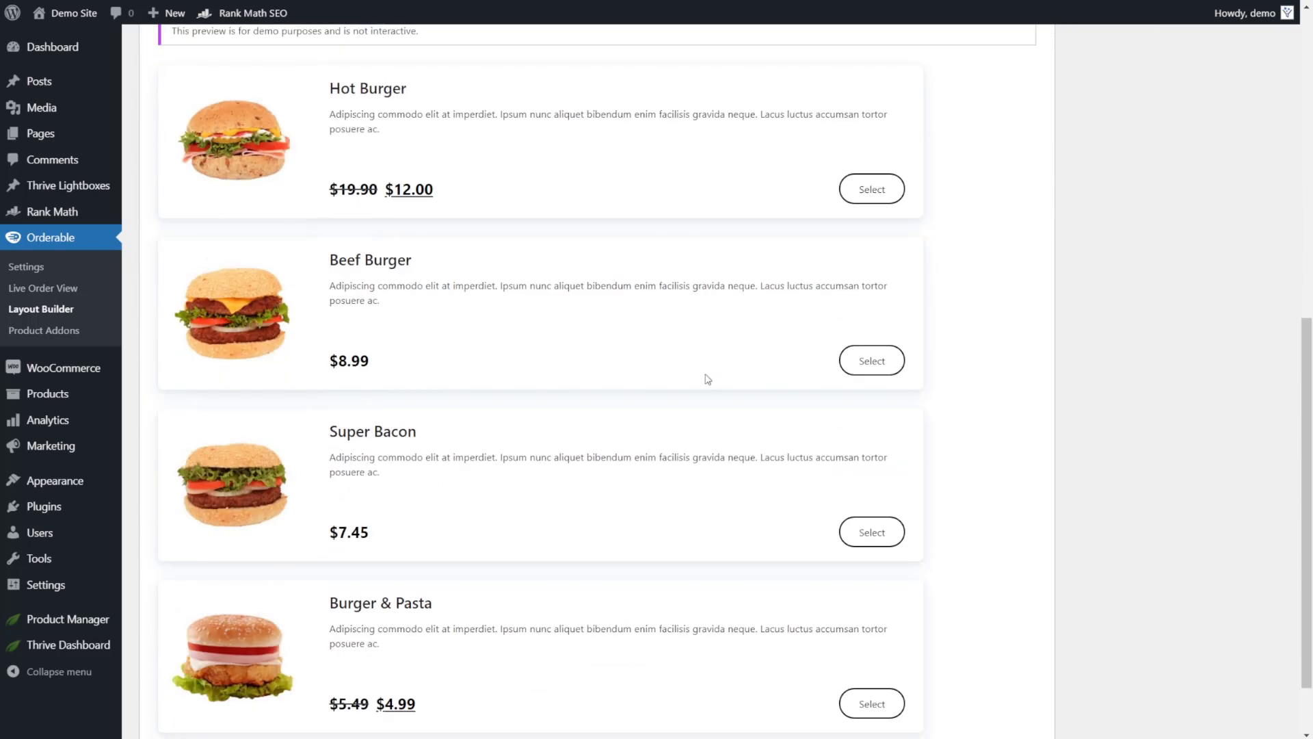
scroll(711, 378, "up", 10)
left_click(1252, 283)
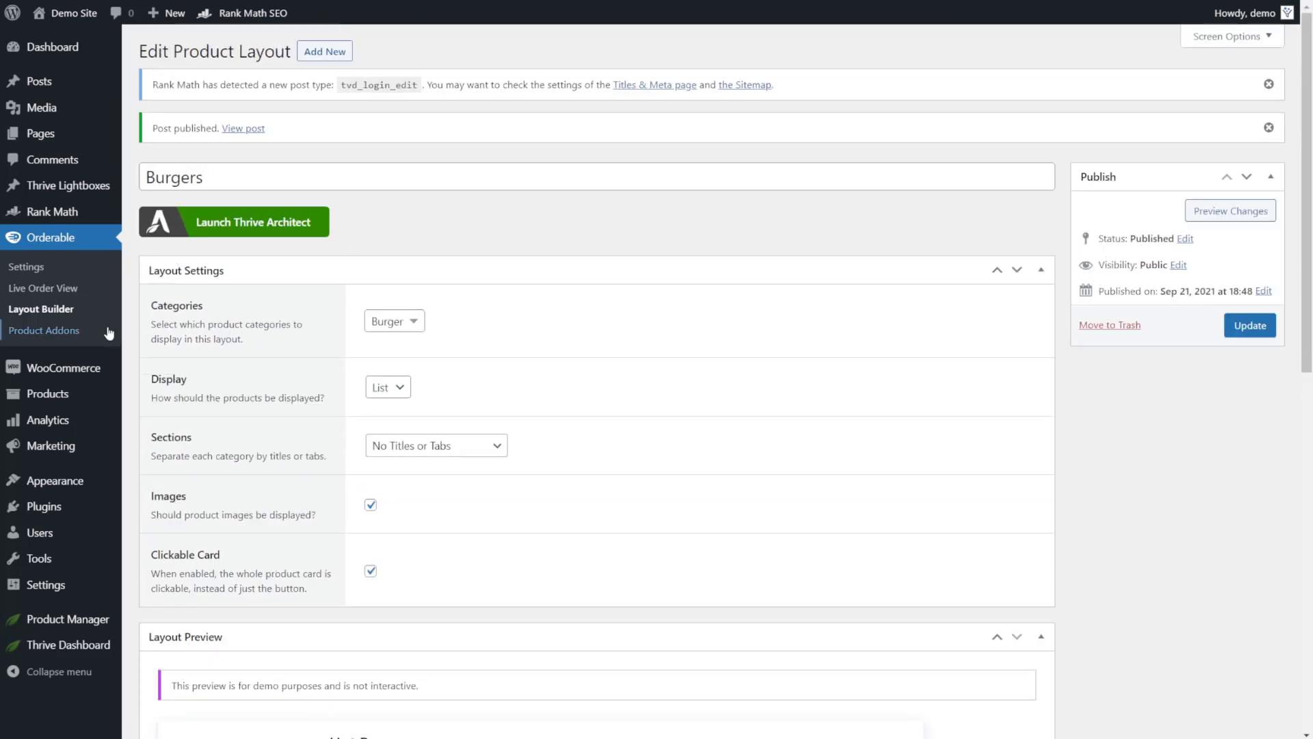
Paste the [orderable id="2296"] shortcode into a centred text block on the Burgers page and save
left_click(31, 311)
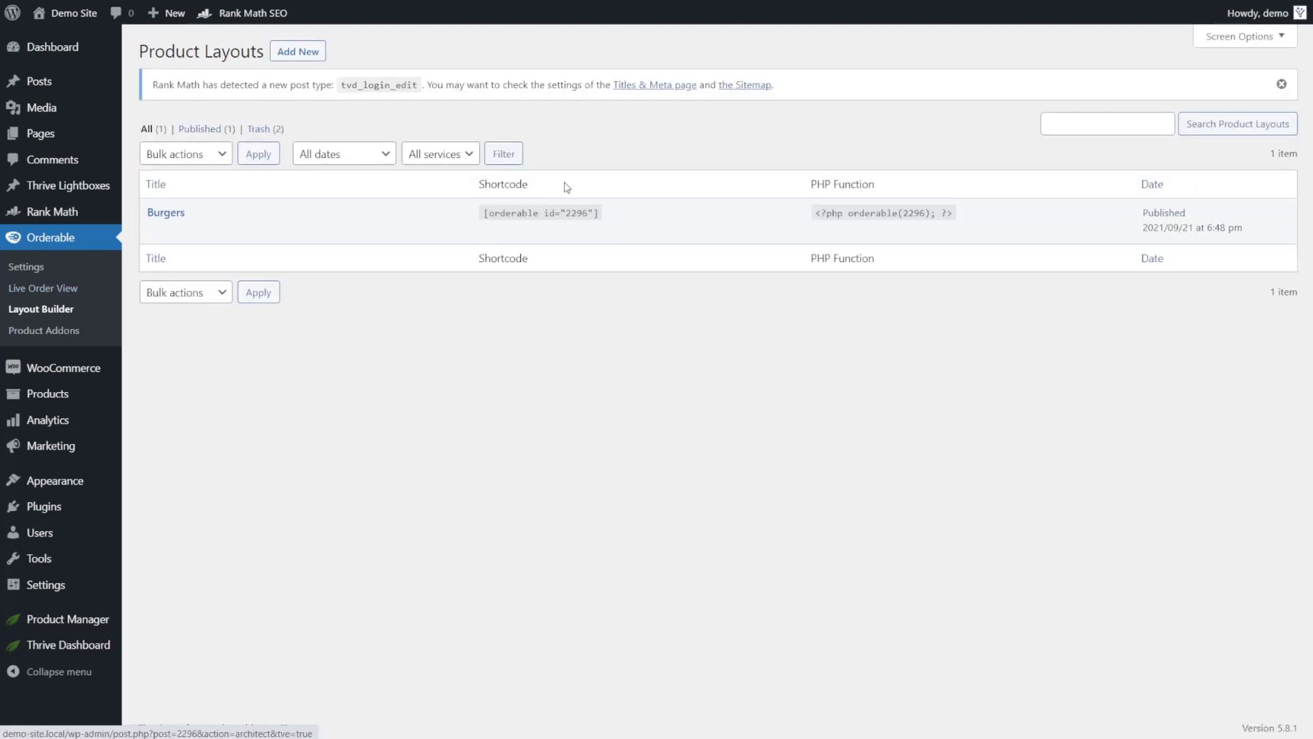
left_click_drag(597, 213, 484, 209)
key("ctrl+c")
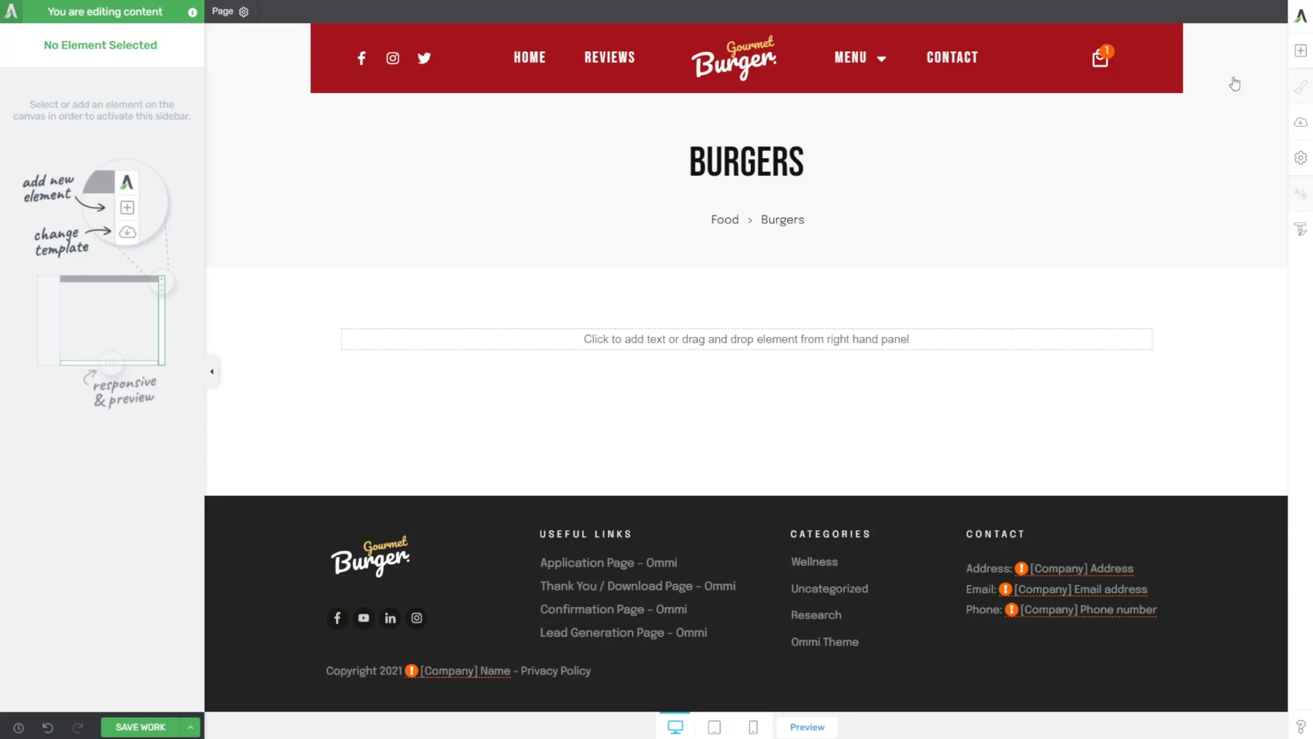
left_click(1301, 51)
left_click_drag(1163, 154, 787, 339)
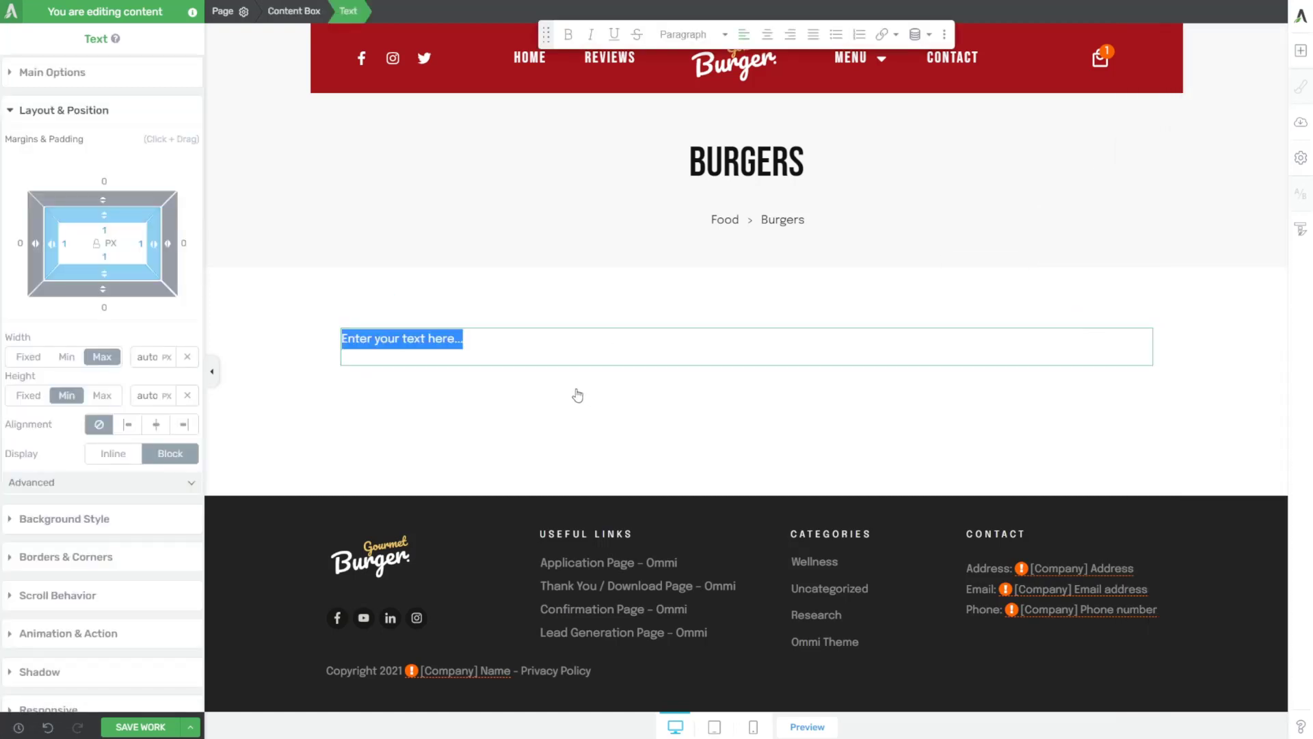
key("ctrl+v")
left_click(765, 43)
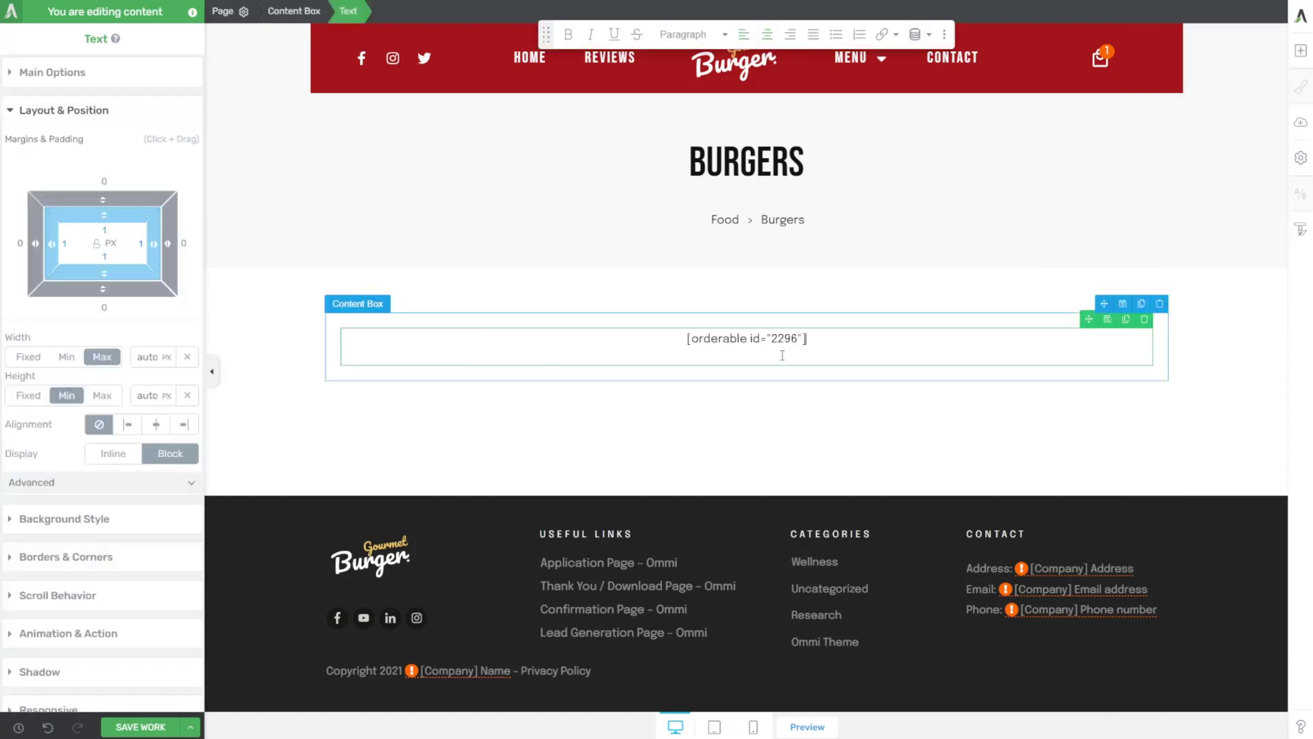
left_click(140, 727)
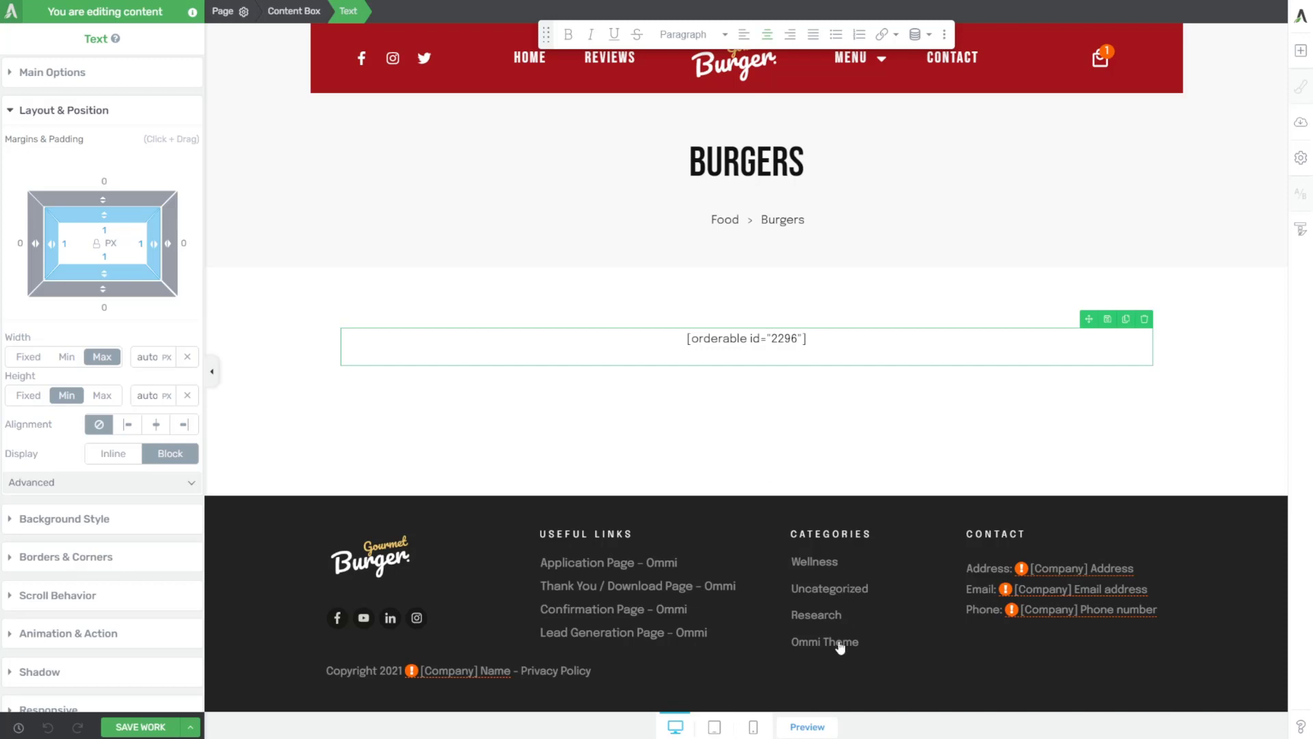
Preview the live Burgers page and scroll through the Hot Burger, Beef Burger and Super Bacon cards
left_click(802, 726)
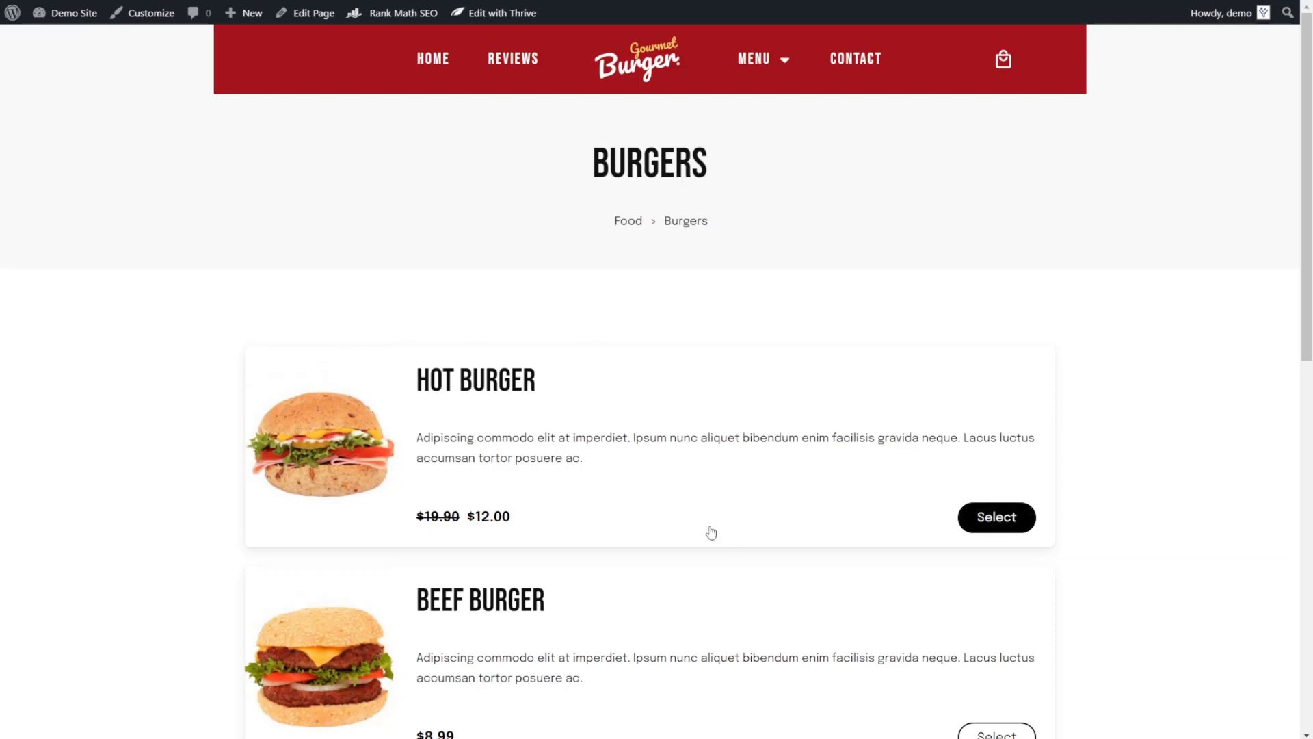
scroll(249, 375, "down", 2)
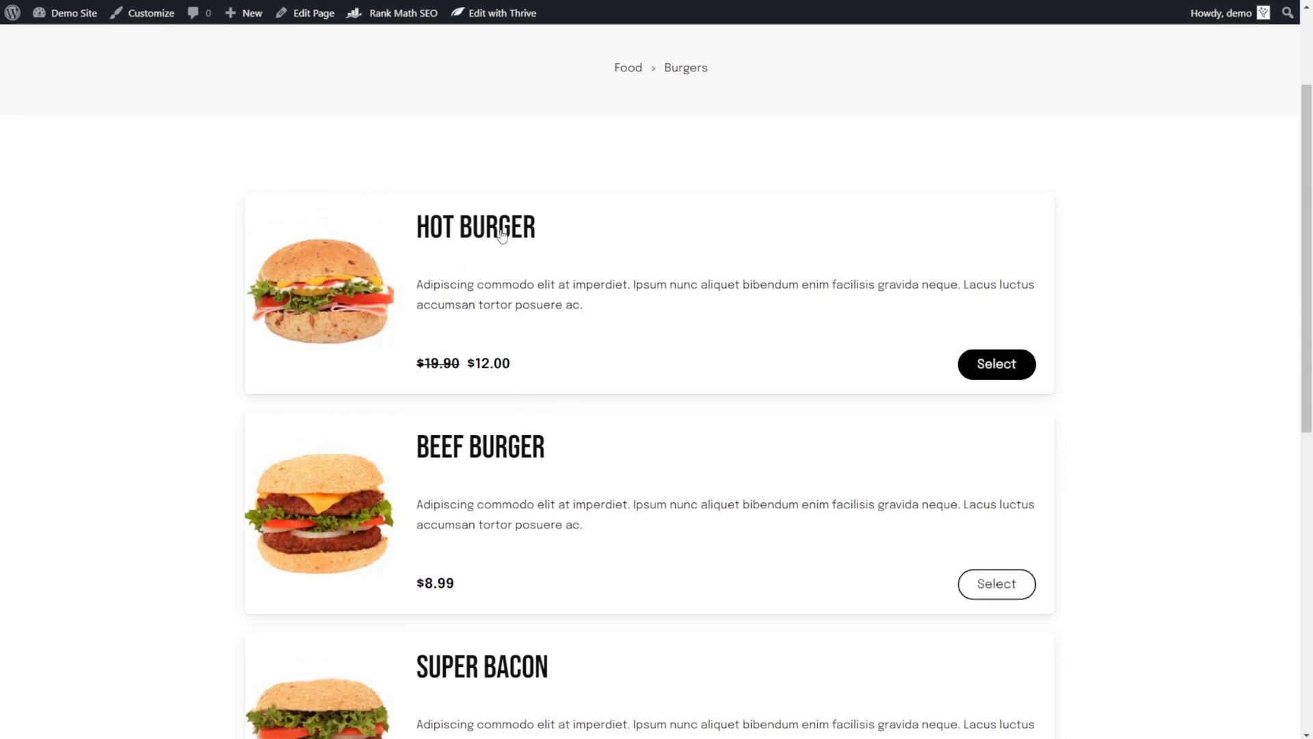
scroll(527, 493, "down", 4)
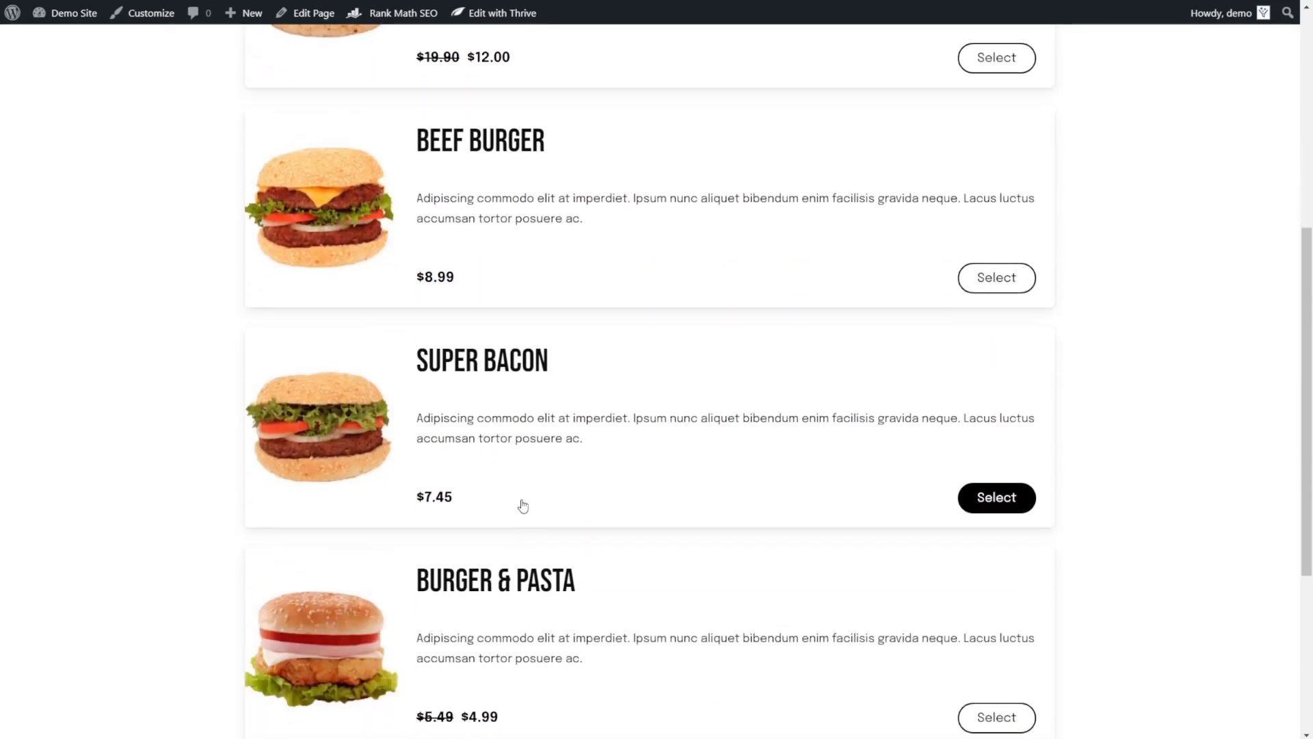
scroll(526, 499, "up", 3)
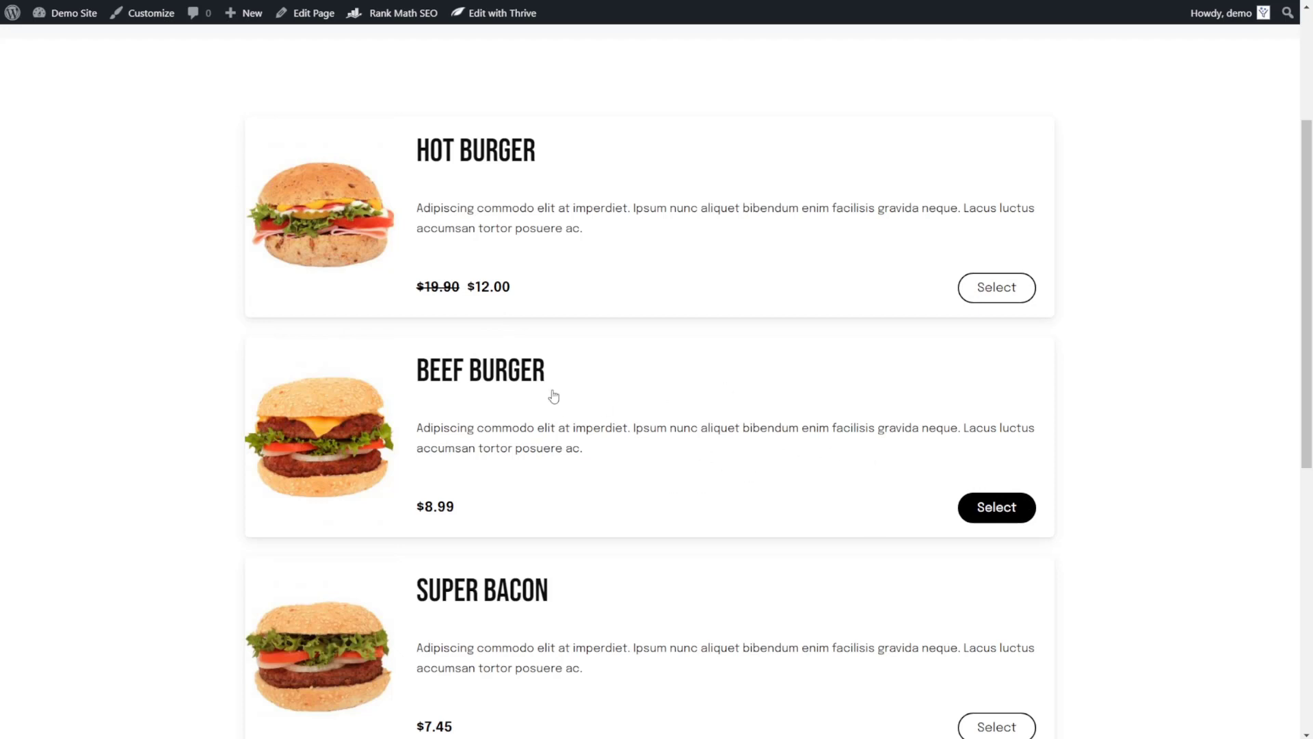
Select the Beef Burger with Triple stack meat plus Lettuce, Tomato and Pickle
left_click(999, 506)
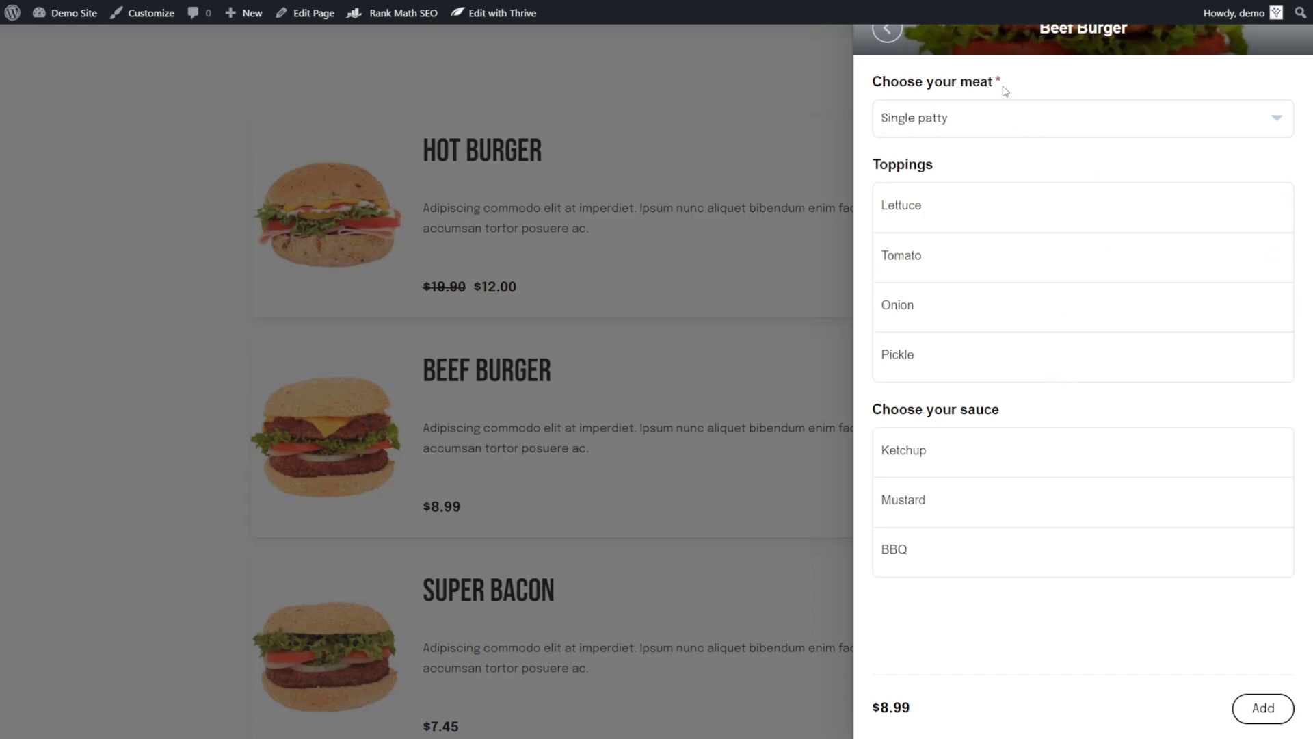
left_click(911, 131)
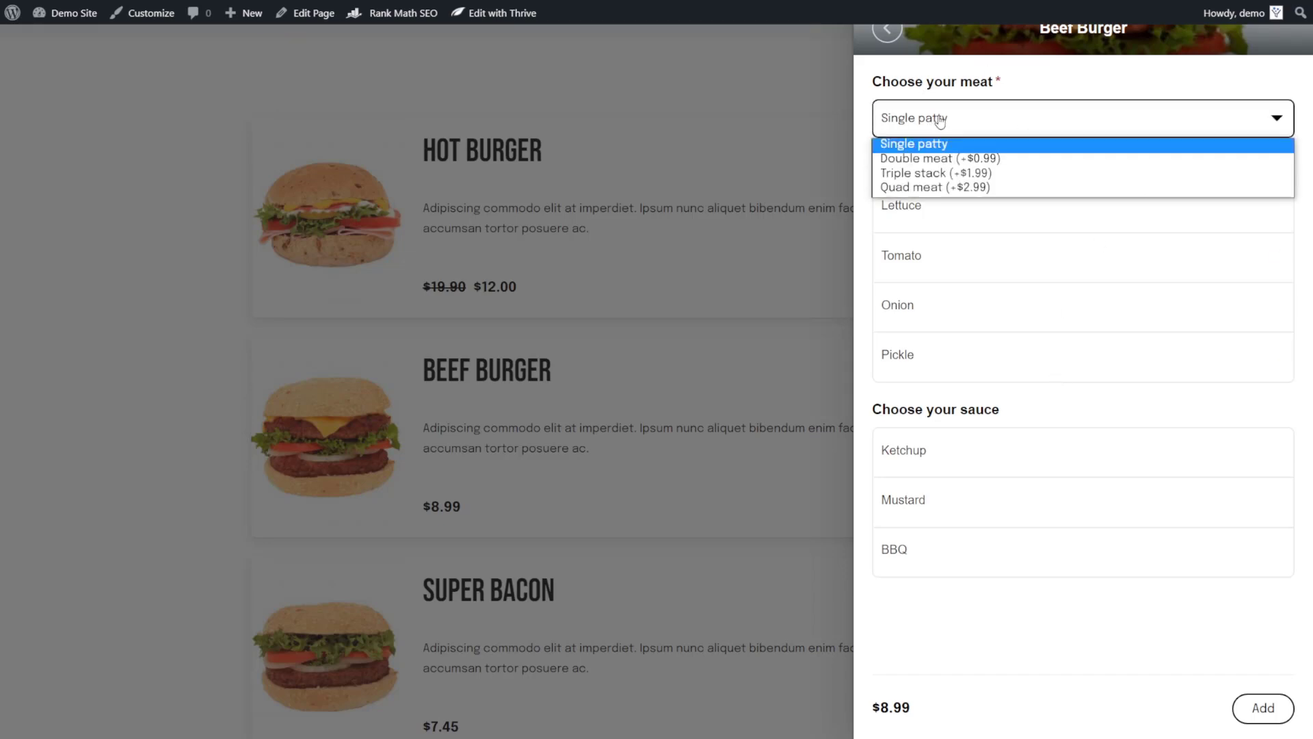
left_click(970, 173)
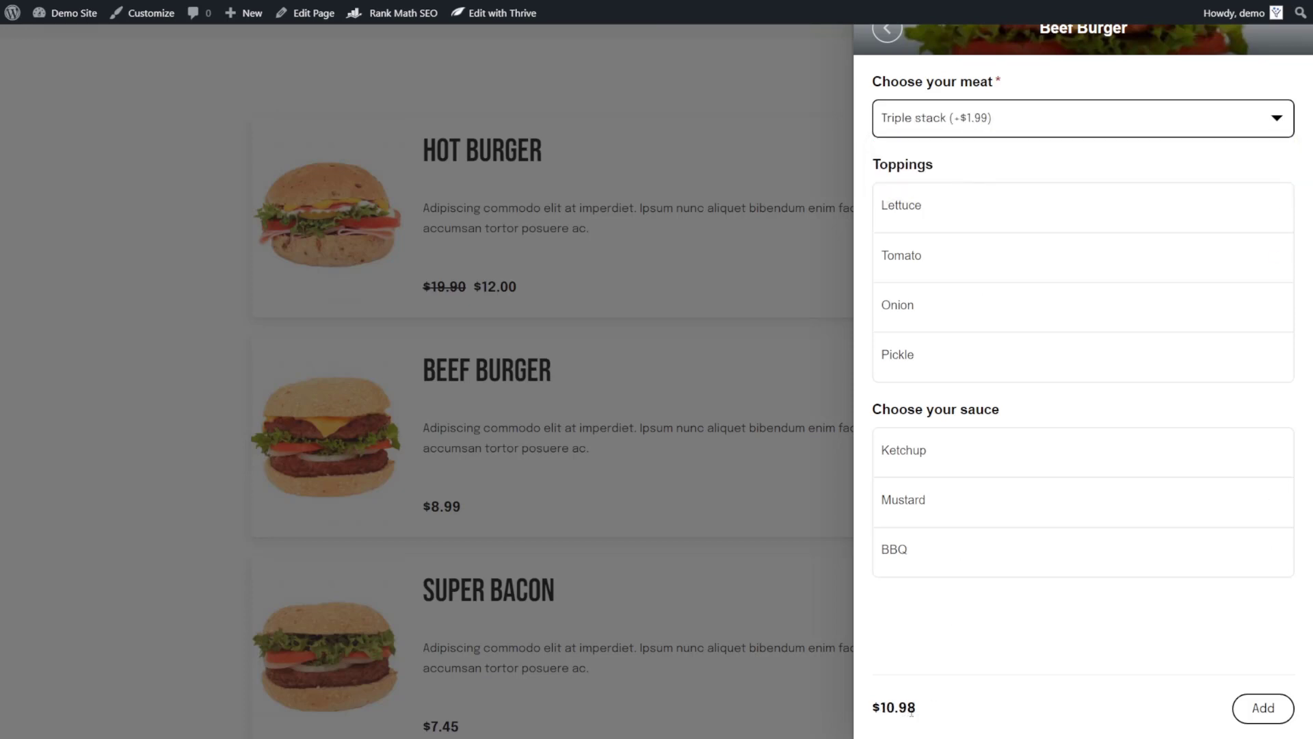
left_click(994, 214)
left_click(991, 256)
left_click(948, 354)
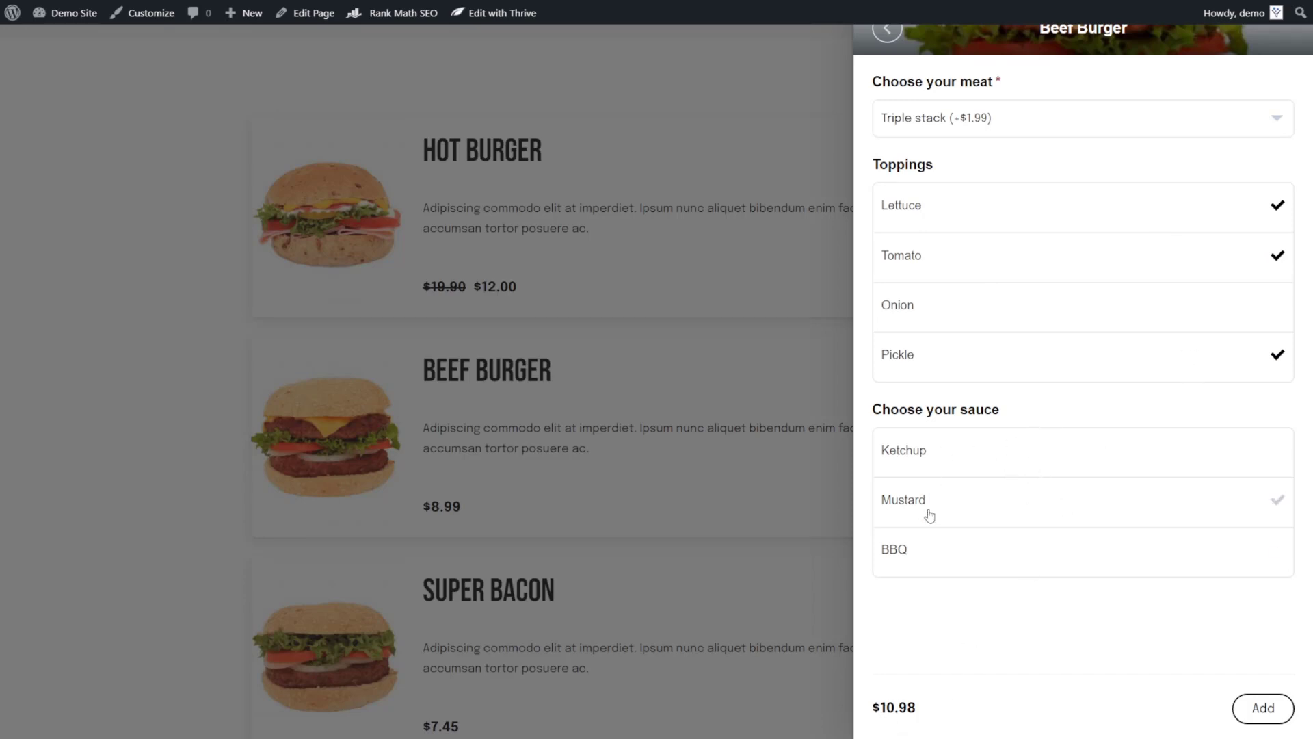
Settle on Ketchup as the sauce and add the Beef Burger to the order
left_click(967, 460)
left_click(1012, 506)
left_click(1071, 464)
left_click(1071, 505)
left_click(1059, 554)
left_click(996, 460)
left_click(1258, 707)
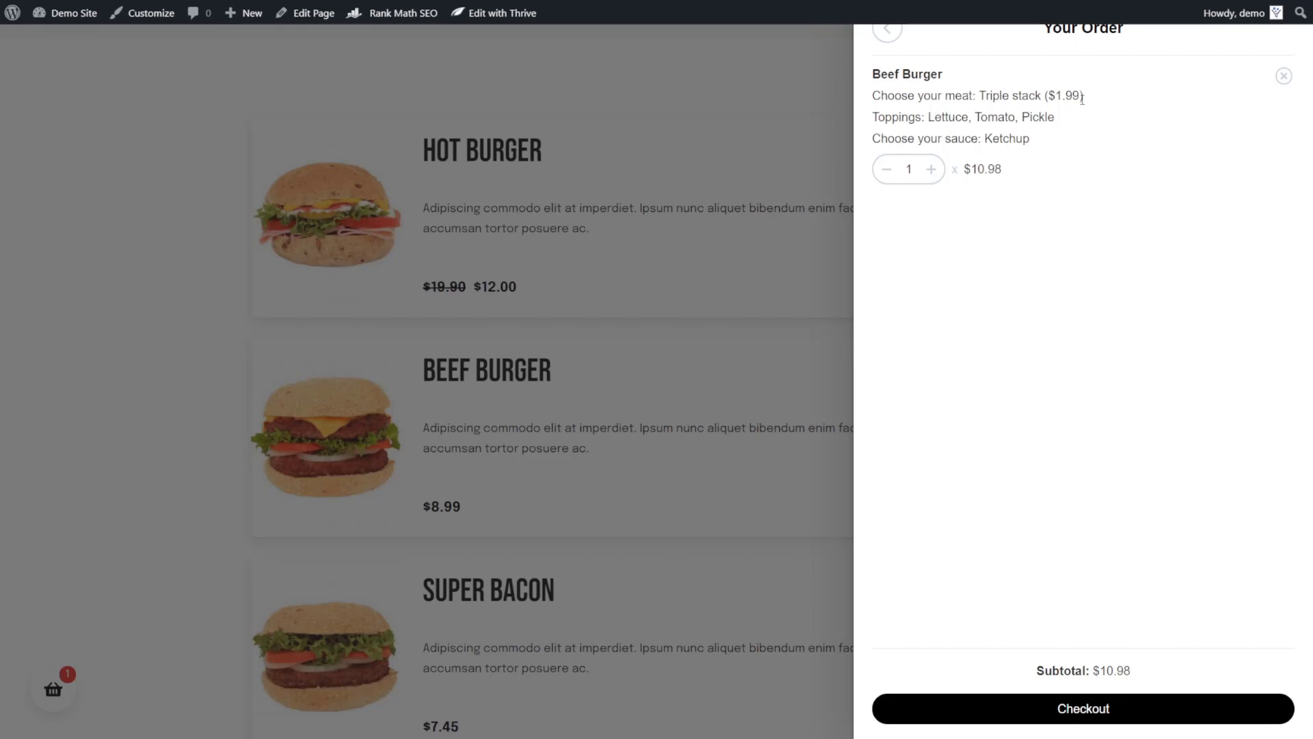
Highlight the Beef Burger's name, Triple stack meat, toppings and sauce lines in Your Order
left_click_drag(1083, 100, 977, 97)
left_click_drag(1060, 128, 874, 133)
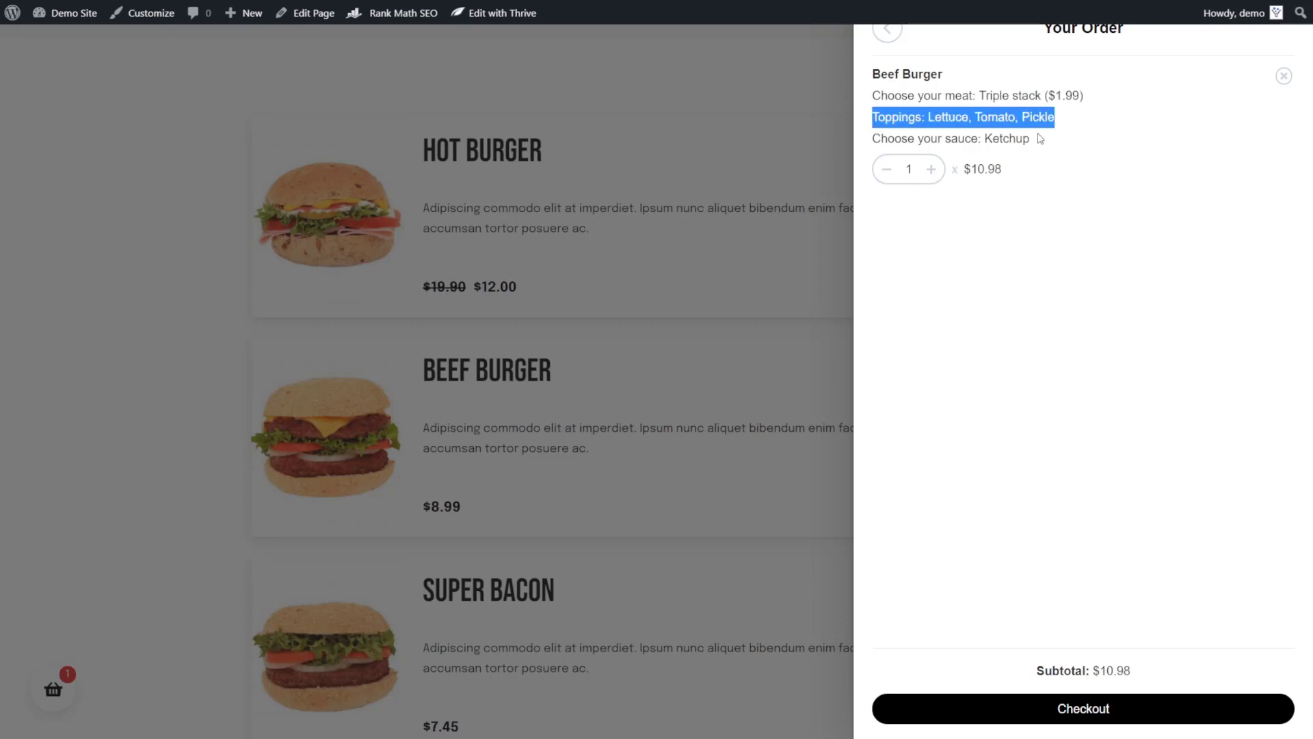
left_click_drag(1039, 139, 873, 141)
left_click(1040, 183)
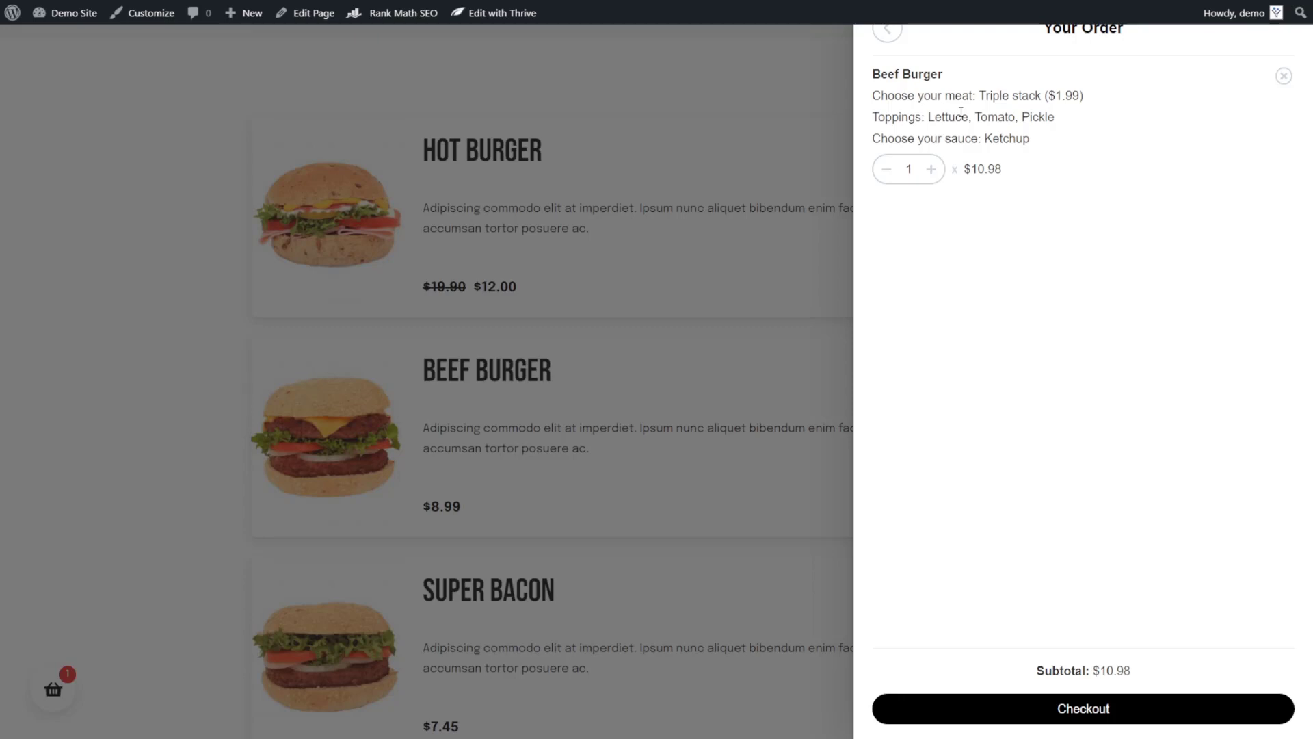
left_click_drag(944, 76, 873, 76)
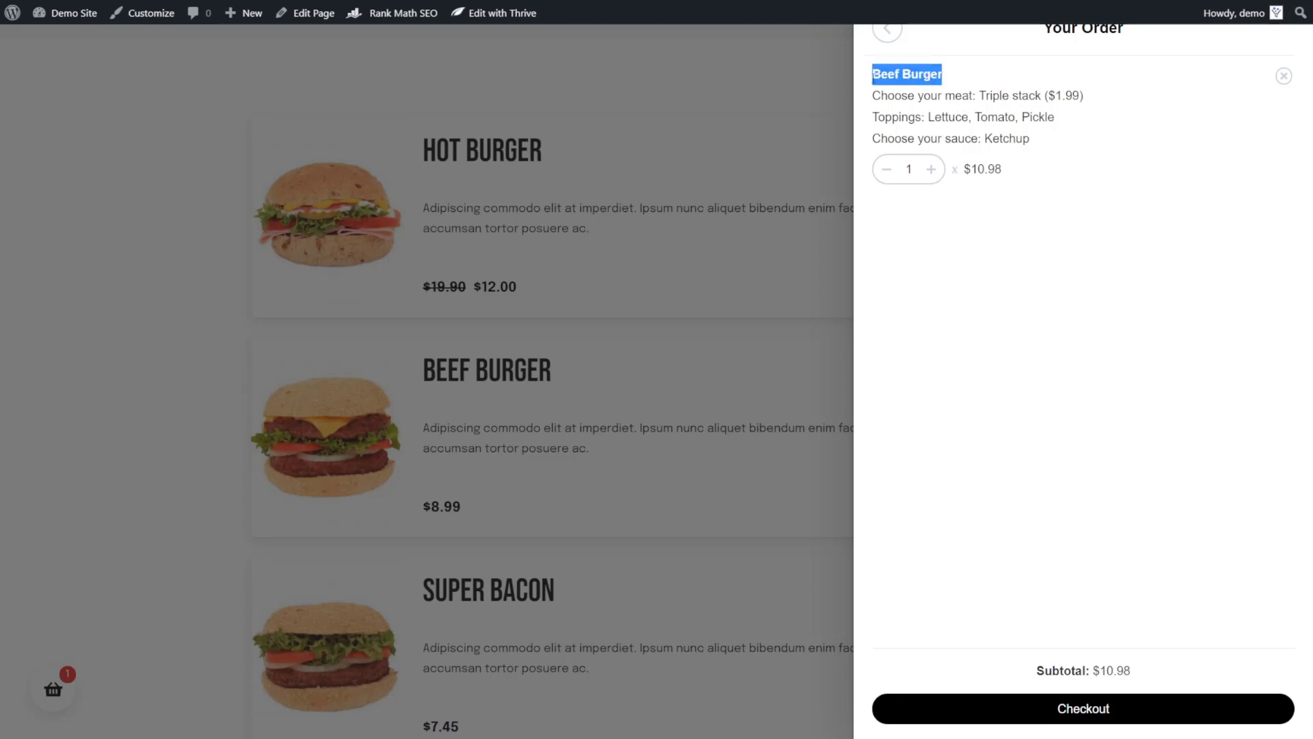
left_click_drag(1085, 97, 981, 96)
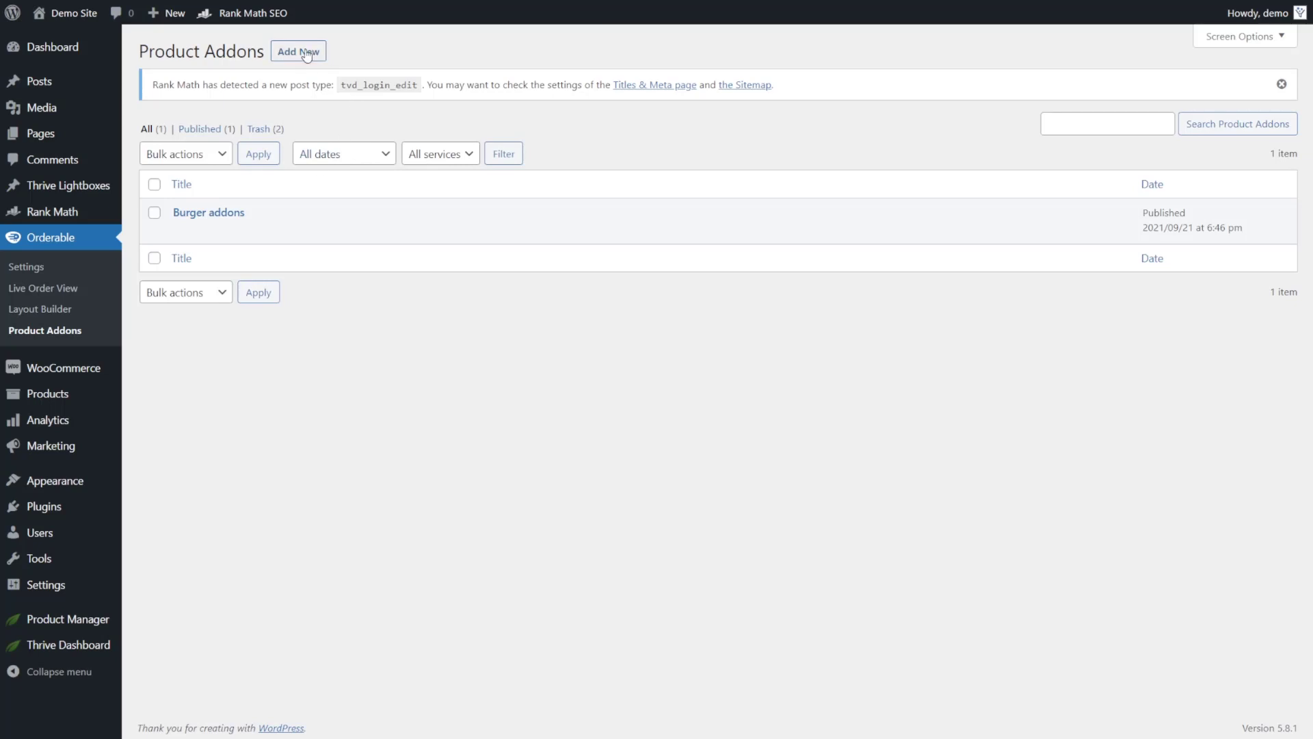
Start a new product addon titled 'Course Addons'
left_click(306, 53)
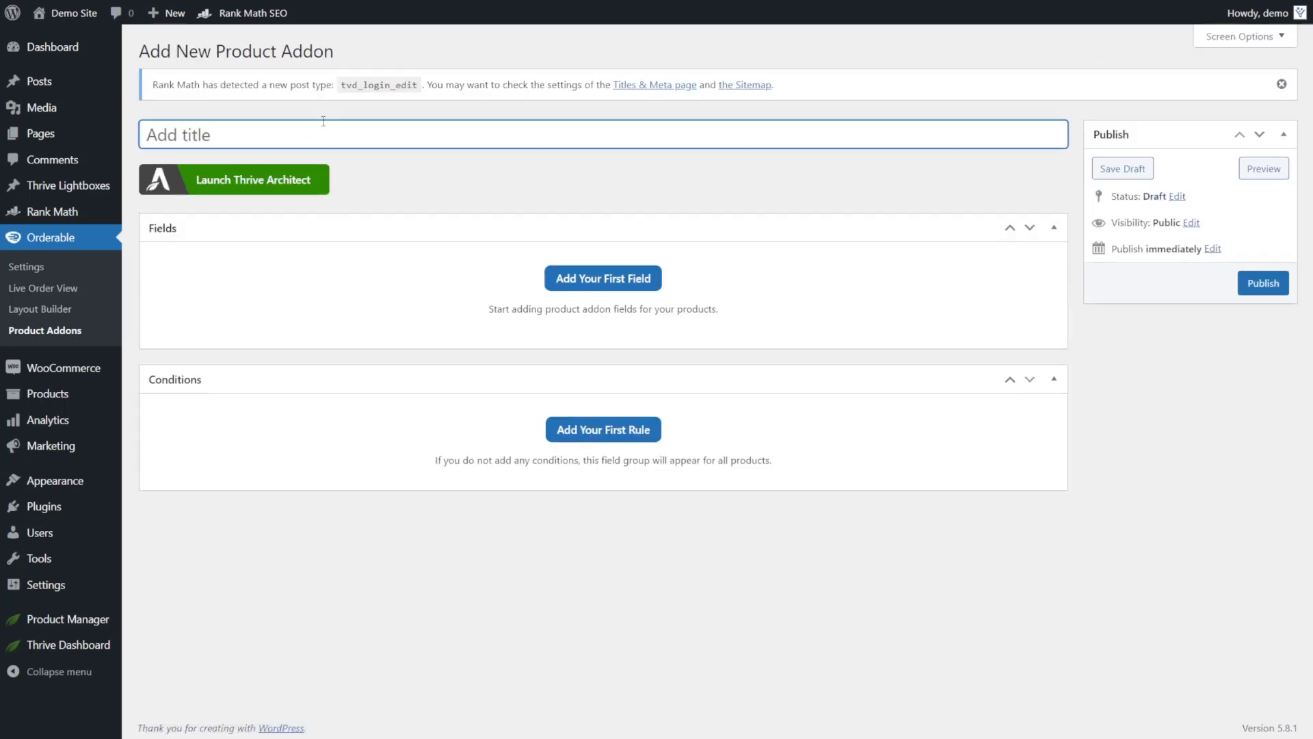
type("Course Addons")
Add a checkbox field labelled 'Community' to the addon
left_click(609, 277)
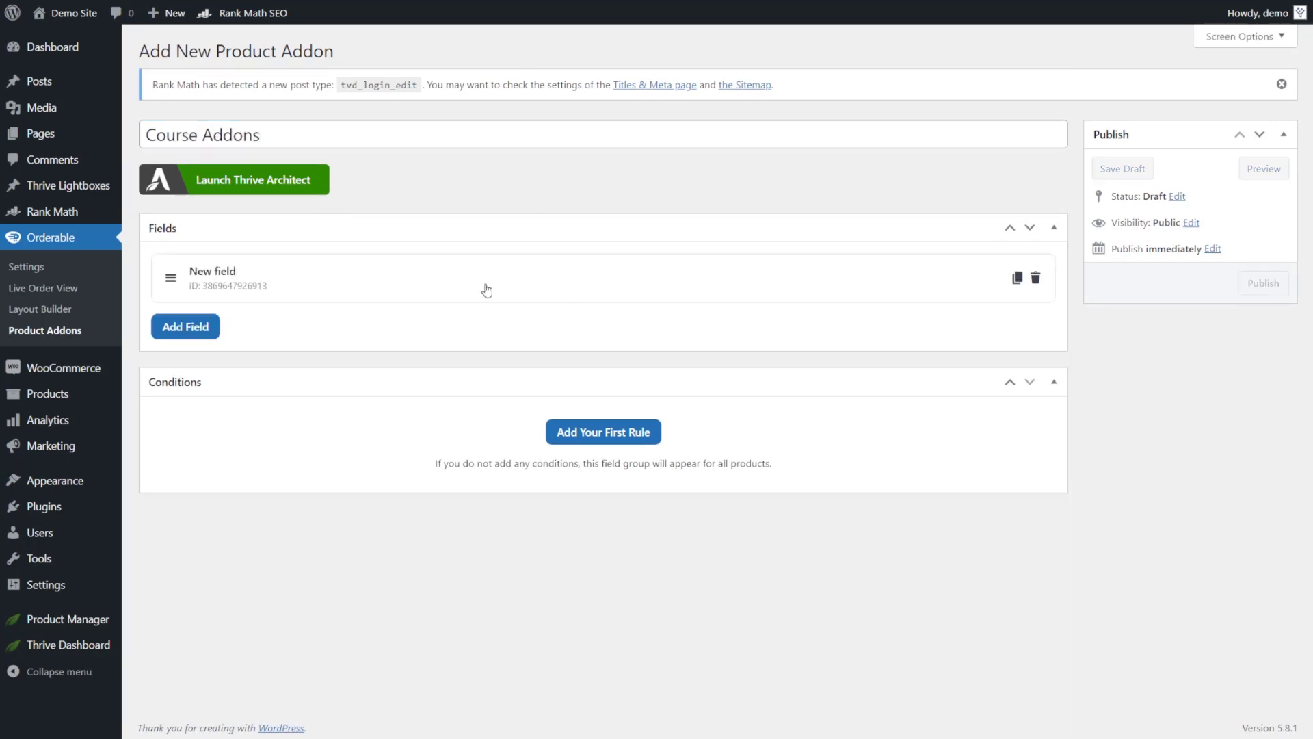
left_click_drag(431, 387, 317, 391)
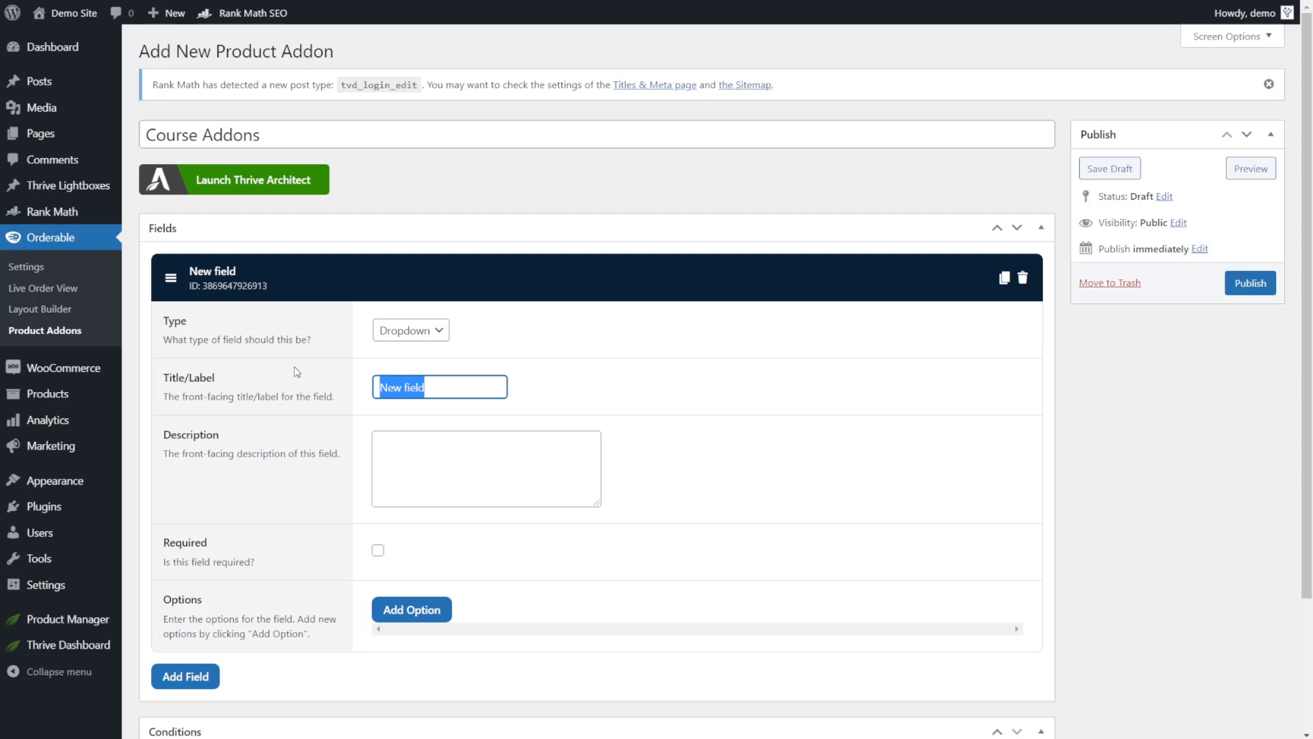
type("Community")
left_click(438, 329)
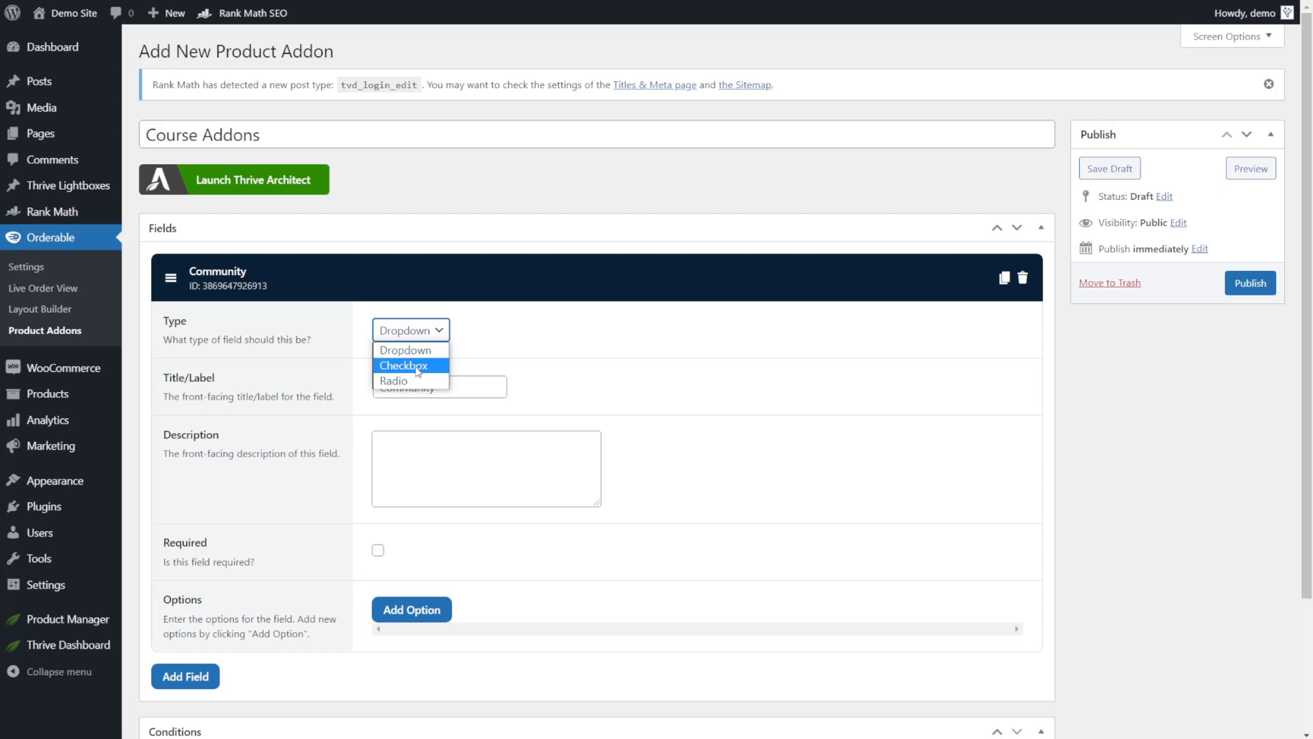
left_click(416, 366)
Give the Community field an option 'Community Access' priced 99
left_click(412, 610)
scroll(451, 526, "down", 2)
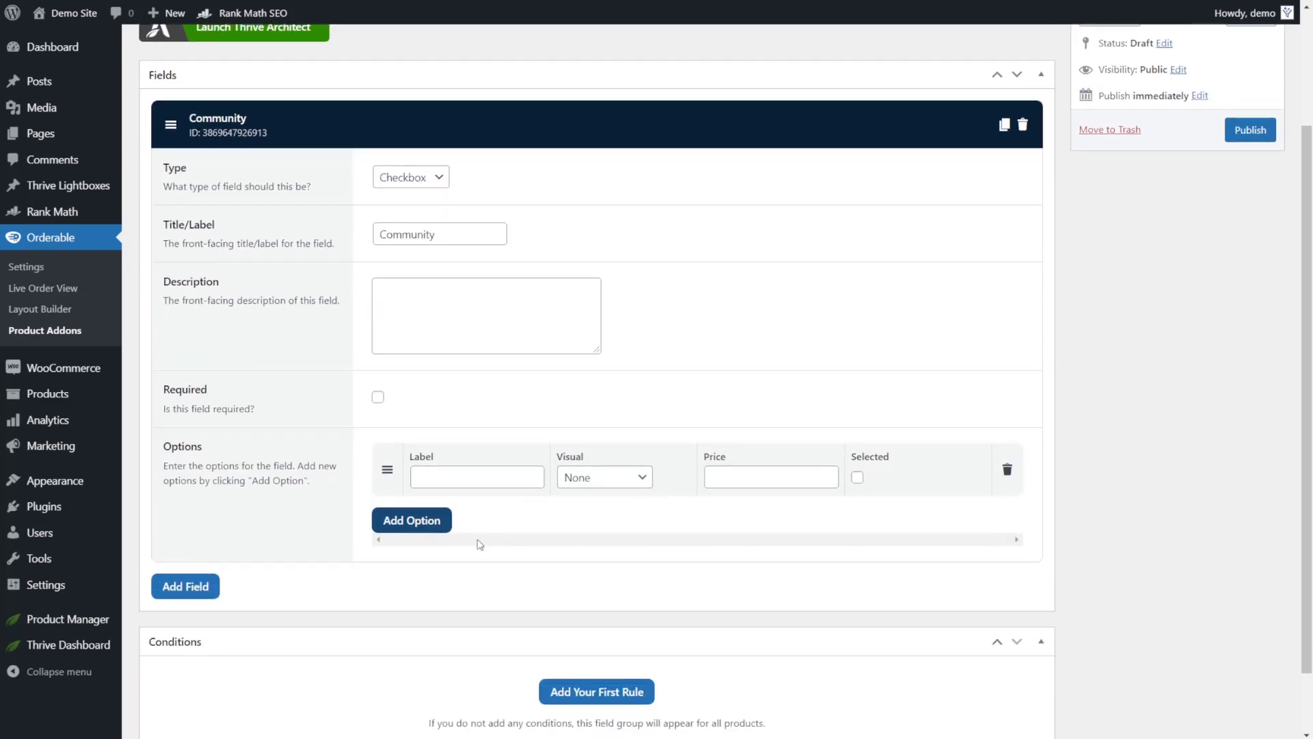
left_click(460, 467)
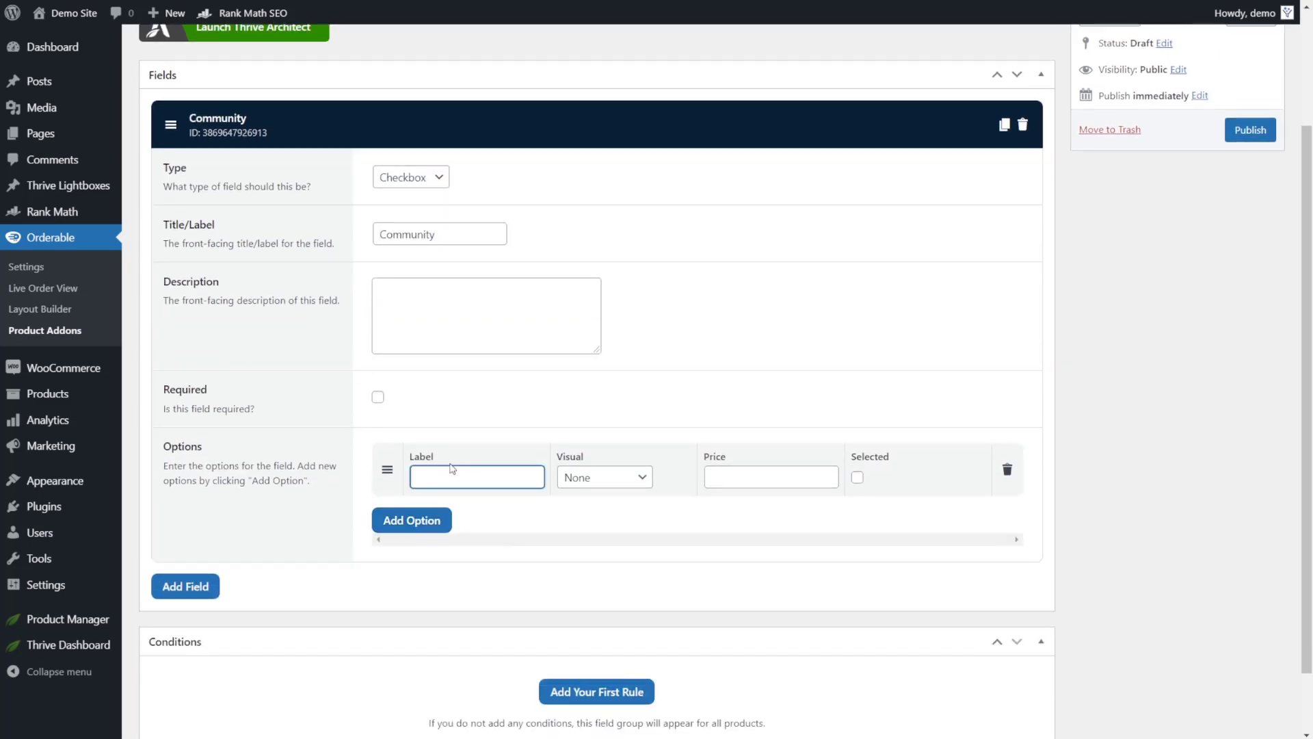
type("Community Access")
left_click(756, 476)
type("99")
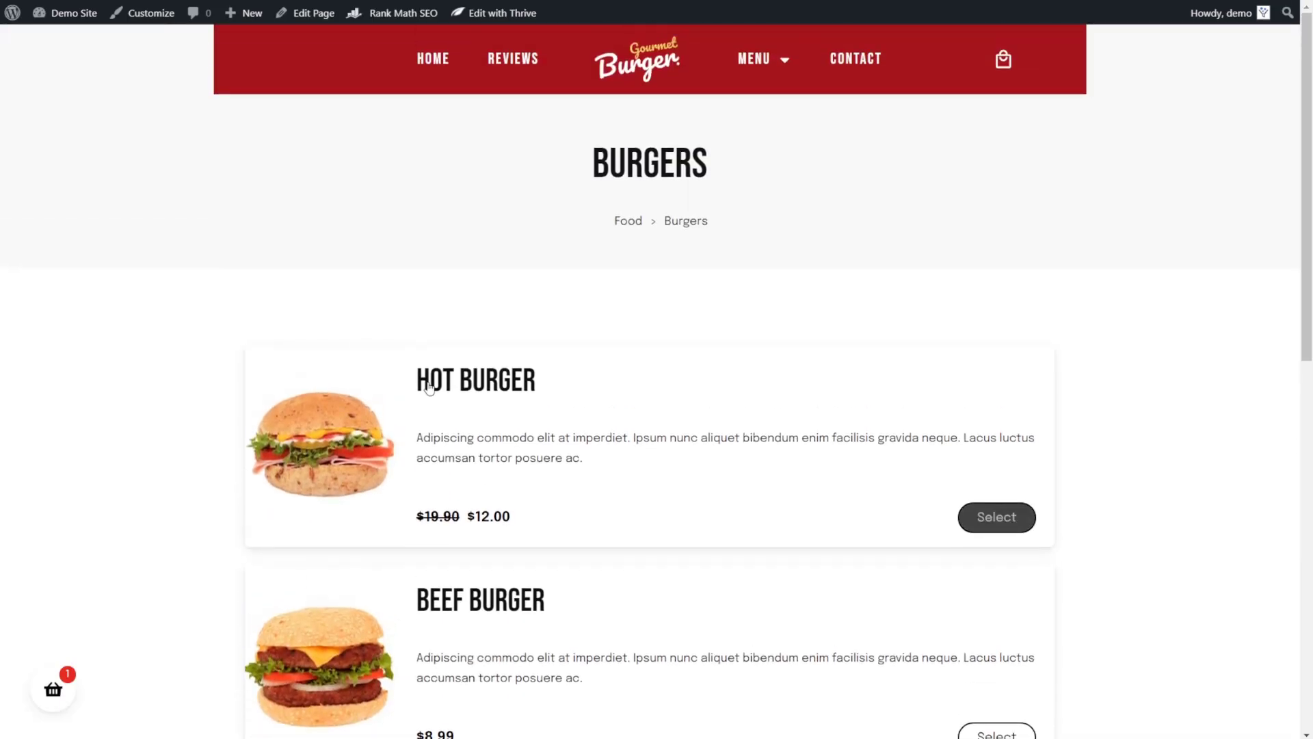
Open the order panel and raise the Beef Burger quantity to 2, then back to 1
scroll(405, 294, "down", 2)
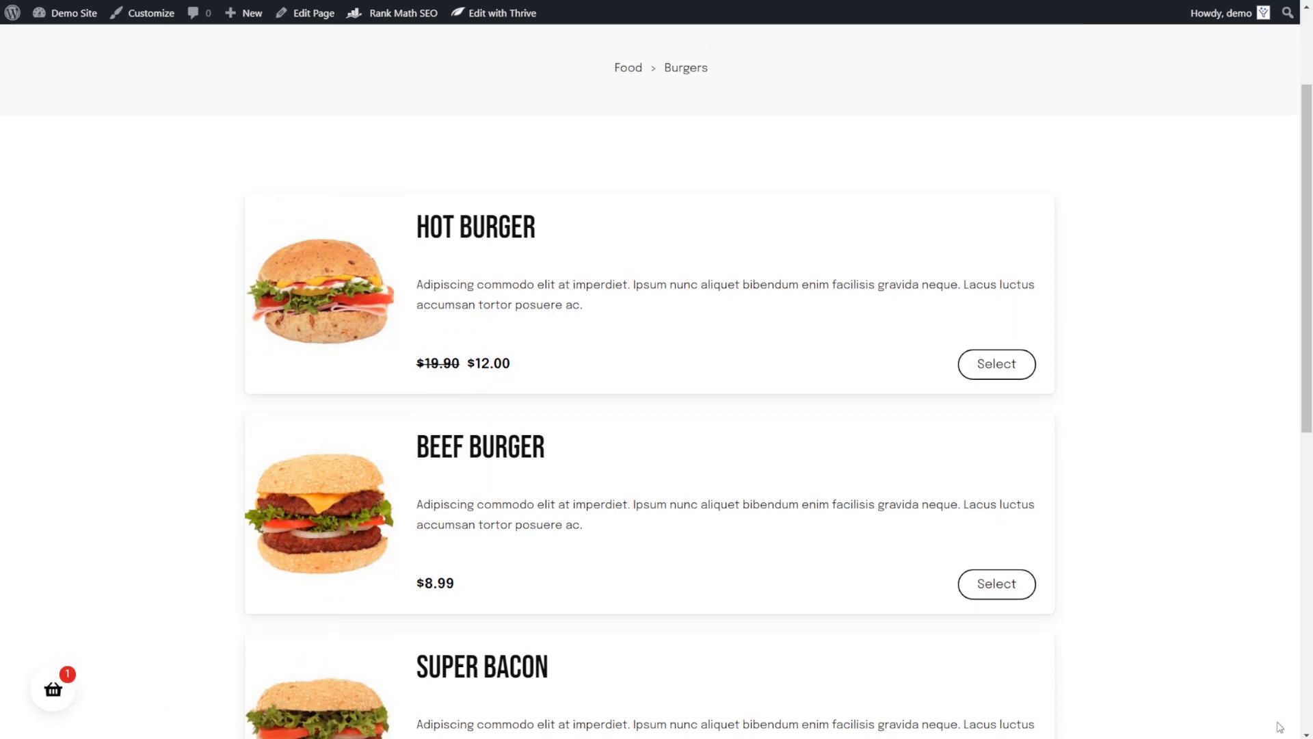
left_click(58, 702)
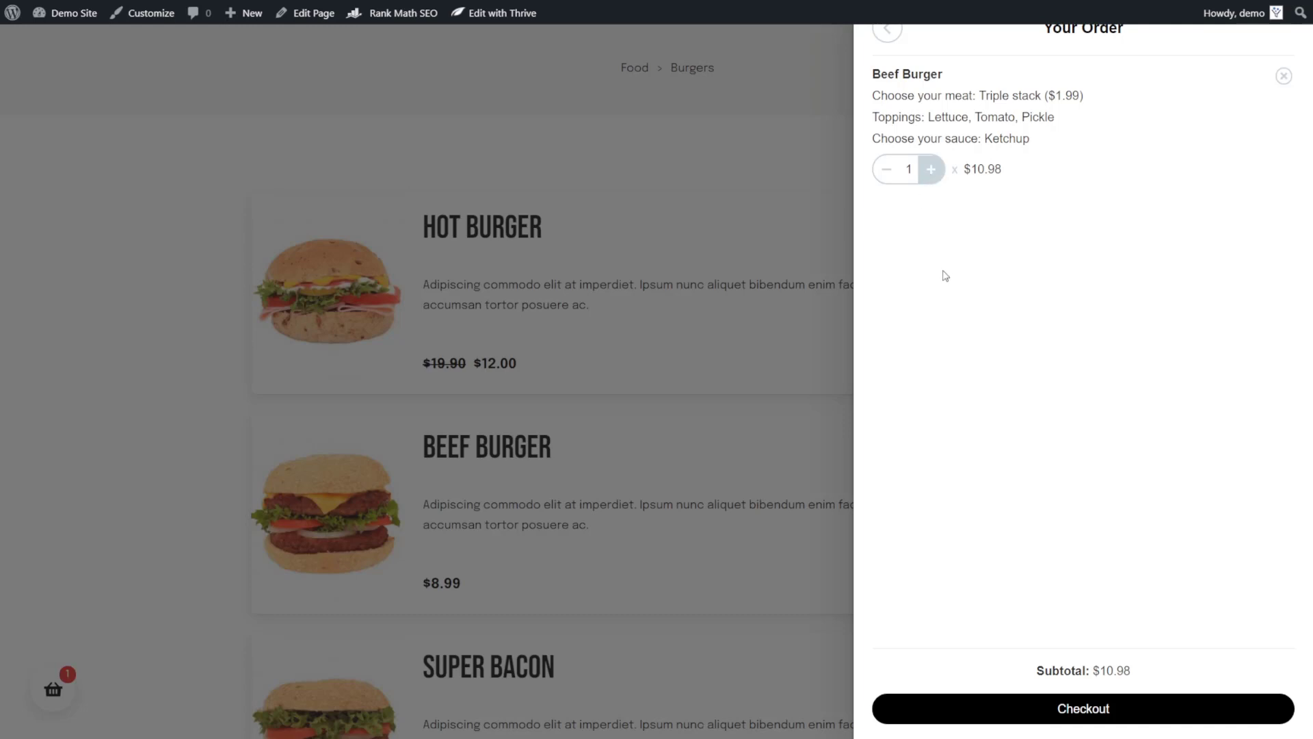
left_click(931, 171)
left_click(887, 169)
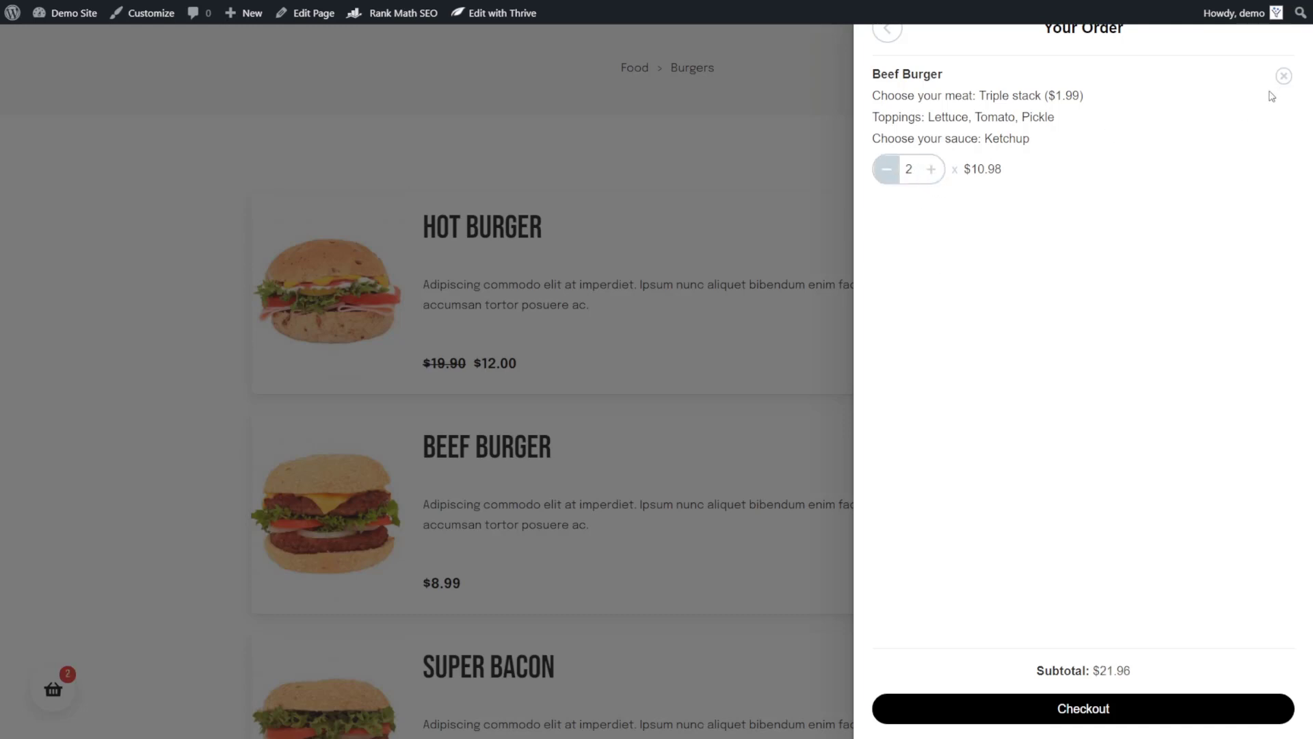
Go to checkout and review the Beef Burger × 1 line with its Triple stack meat choice
left_click(1080, 712)
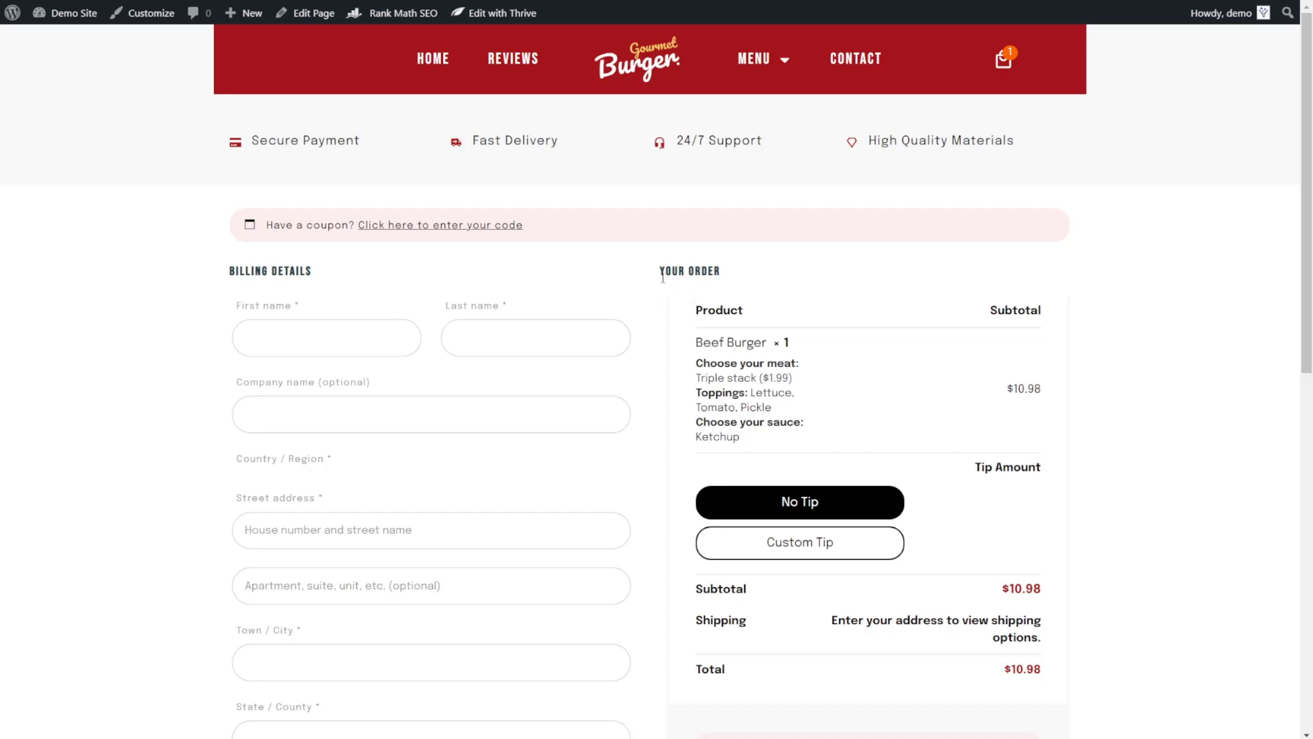
scroll(827, 422, "down", 2)
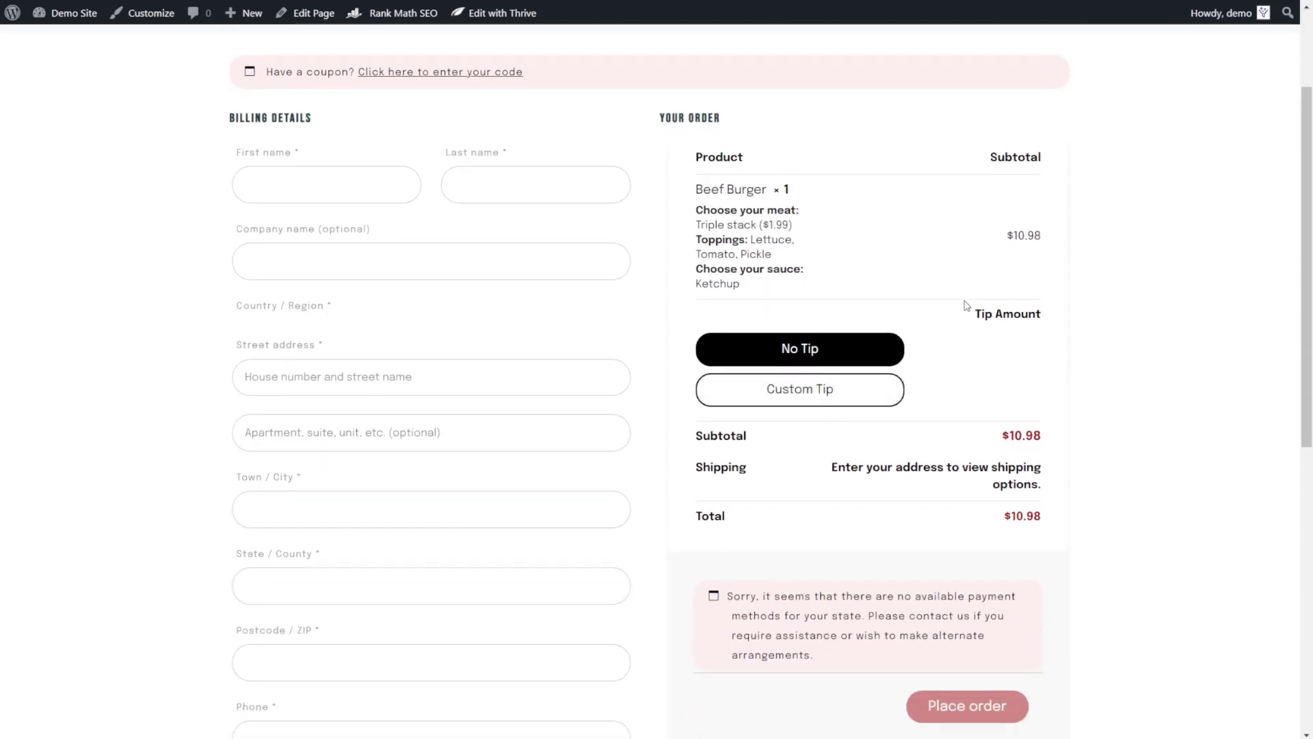
left_click_drag(697, 197, 793, 198)
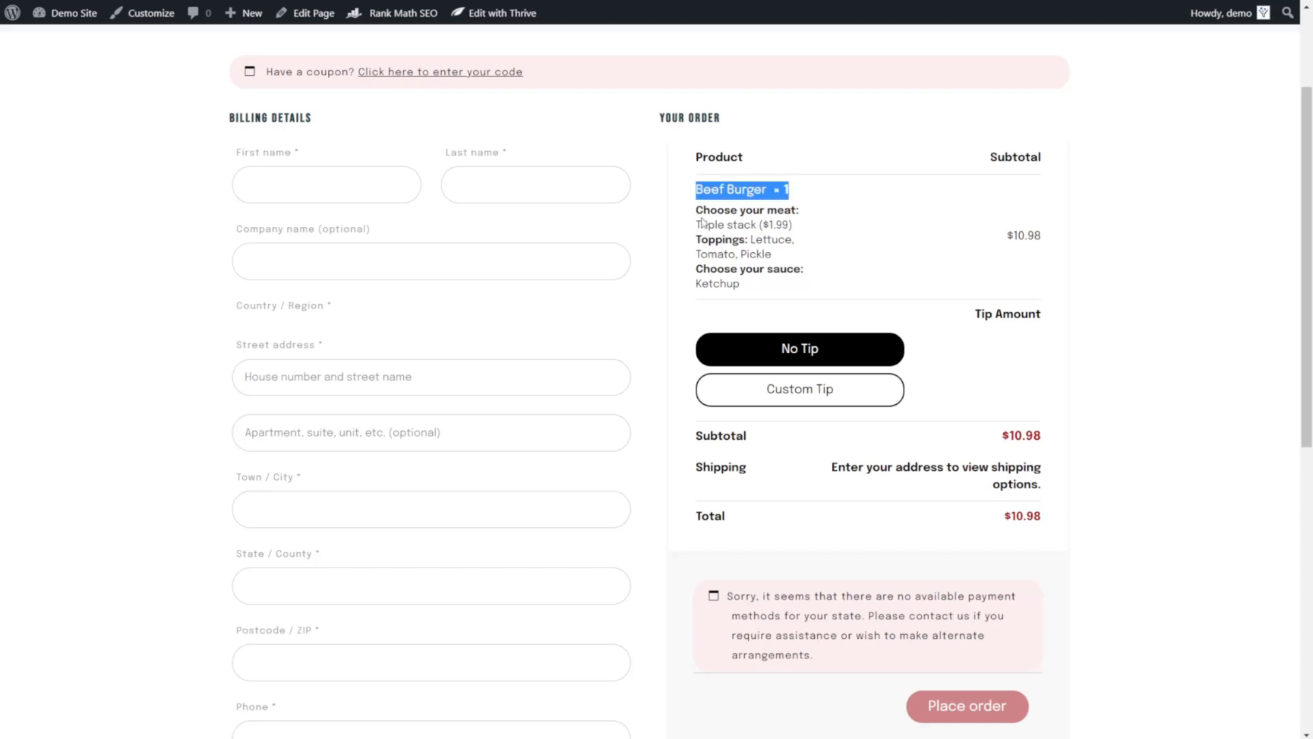
left_click_drag(702, 221, 805, 229)
left_click(775, 238)
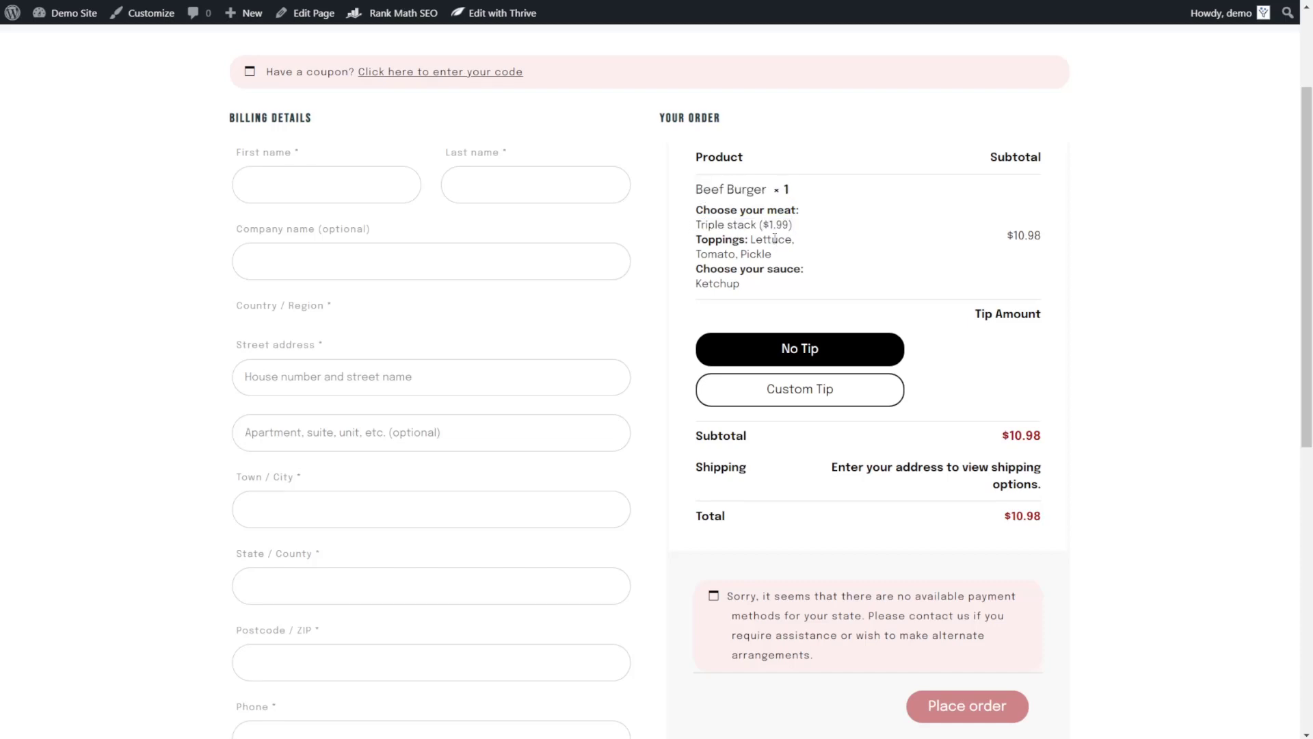
left_click_drag(699, 210, 795, 211)
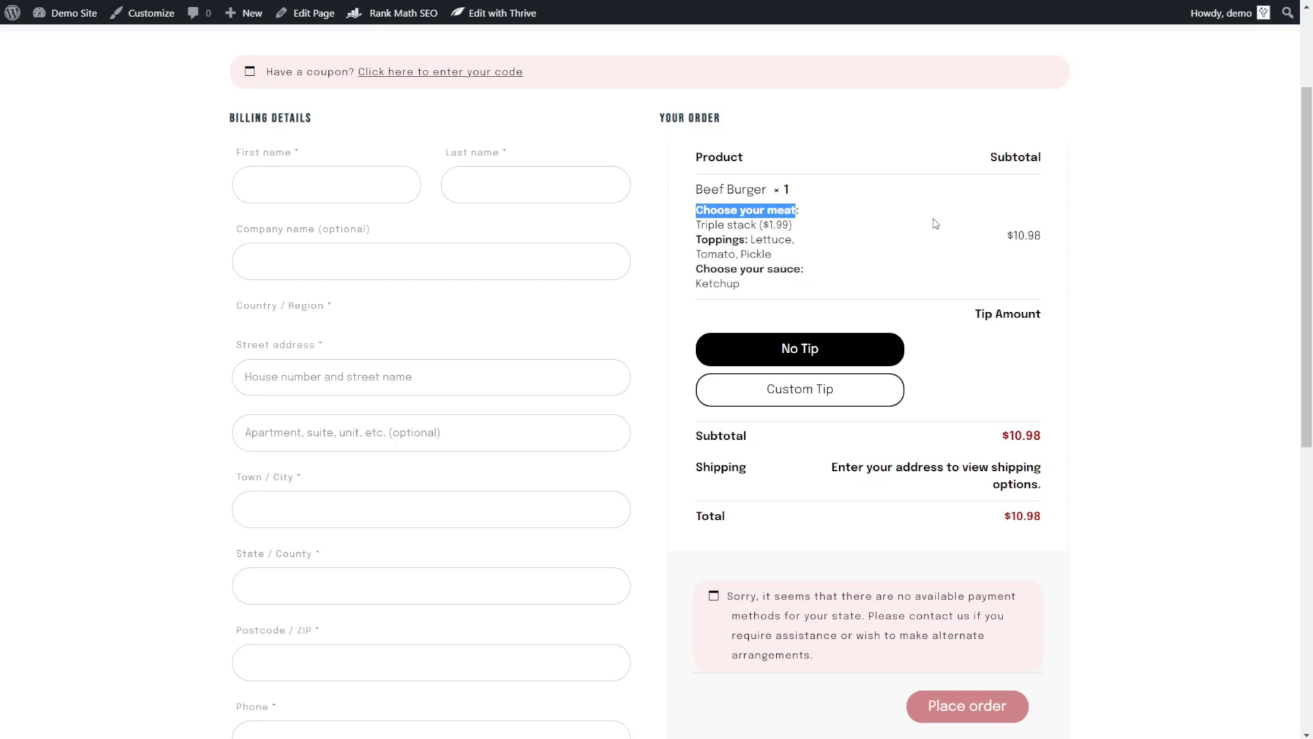
left_click(1144, 258)
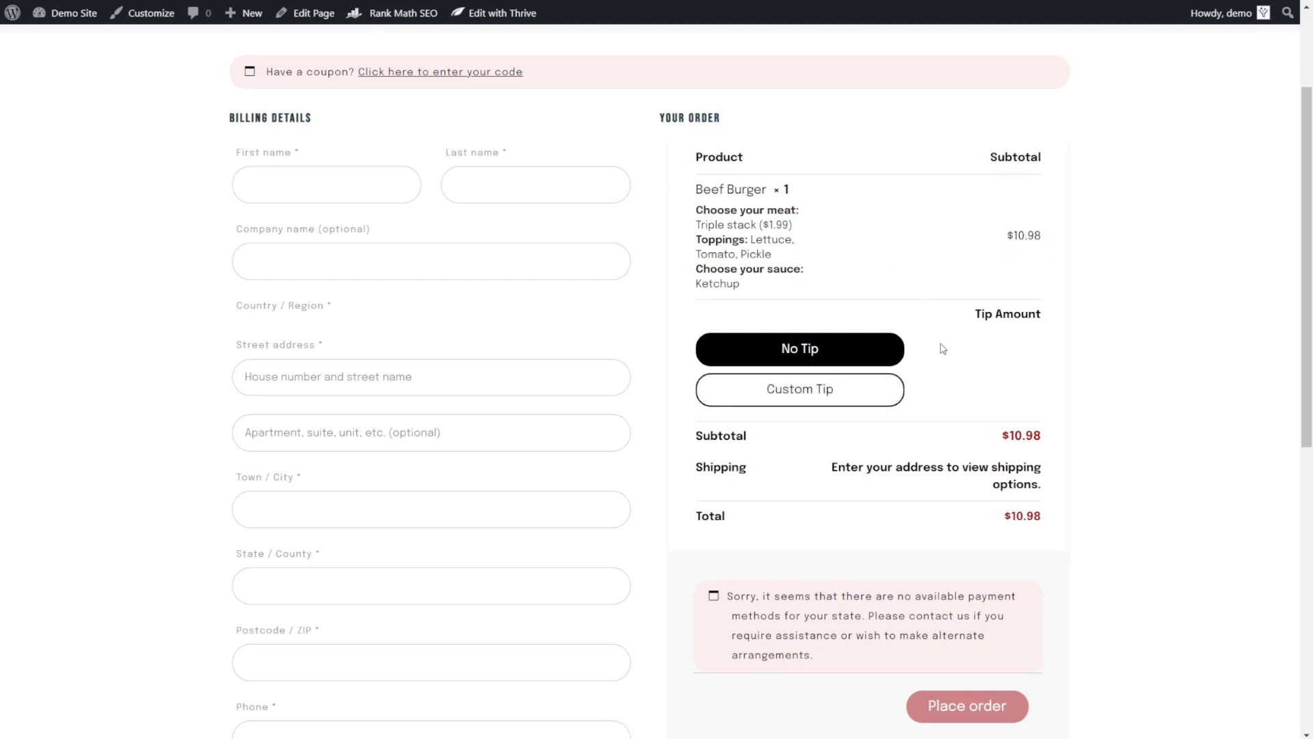
Apply a custom tip of 1.99 to the order and check the new tip row
left_click(815, 402)
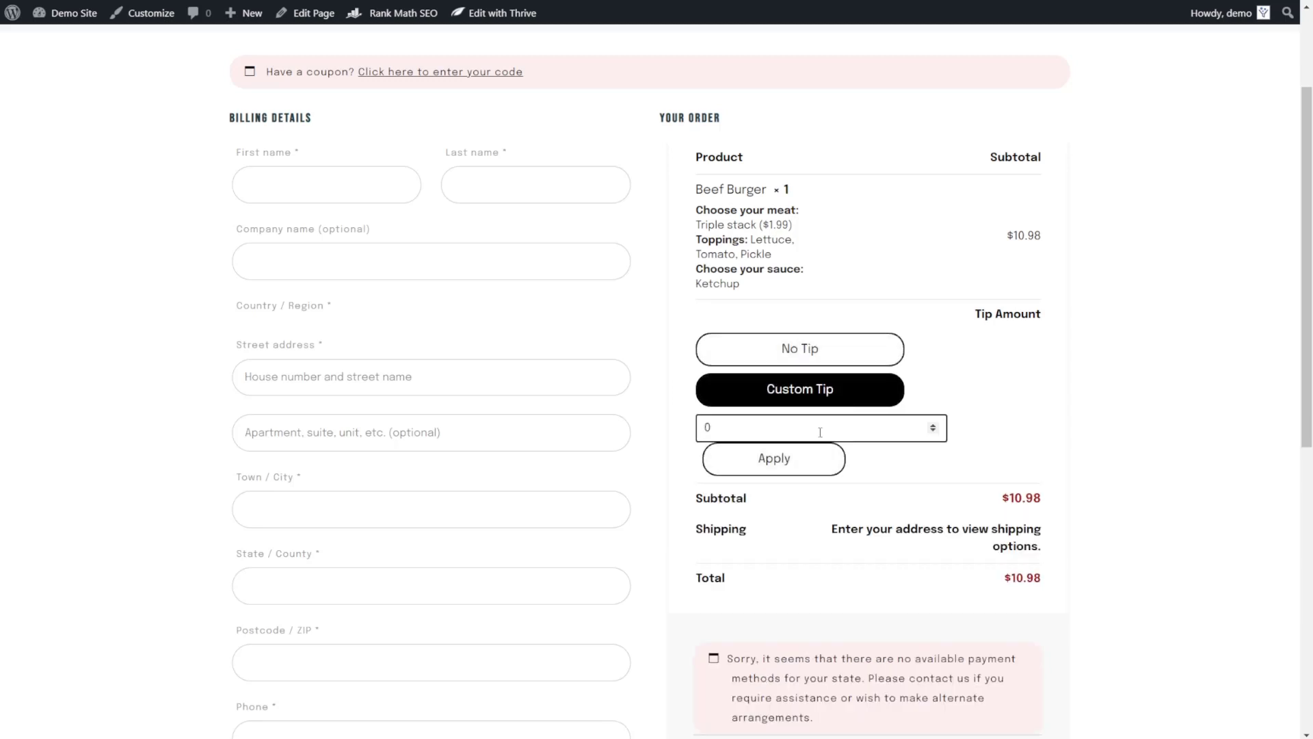
type("1.99")
left_click(774, 459)
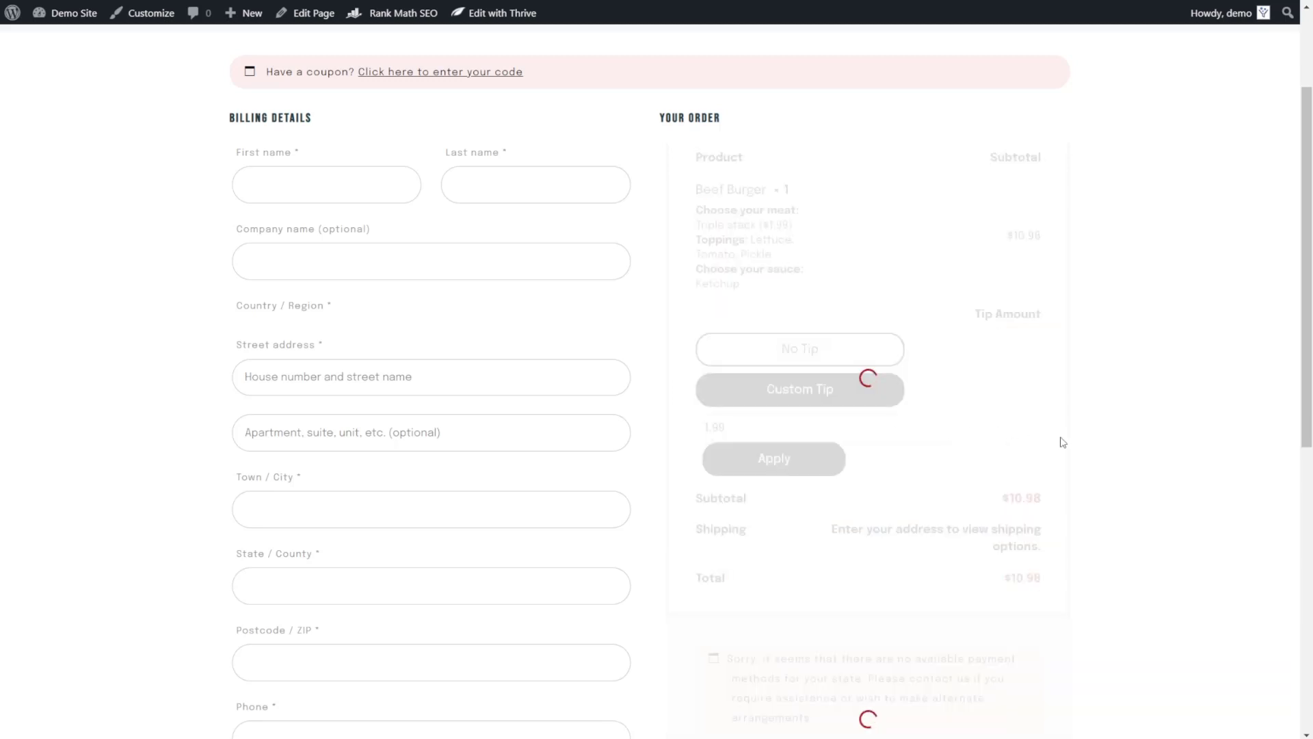
left_click_drag(704, 518, 1061, 525)
left_click(1111, 526)
scroll(1111, 527, "down", 1)
scroll(1049, 558, "up", 3)
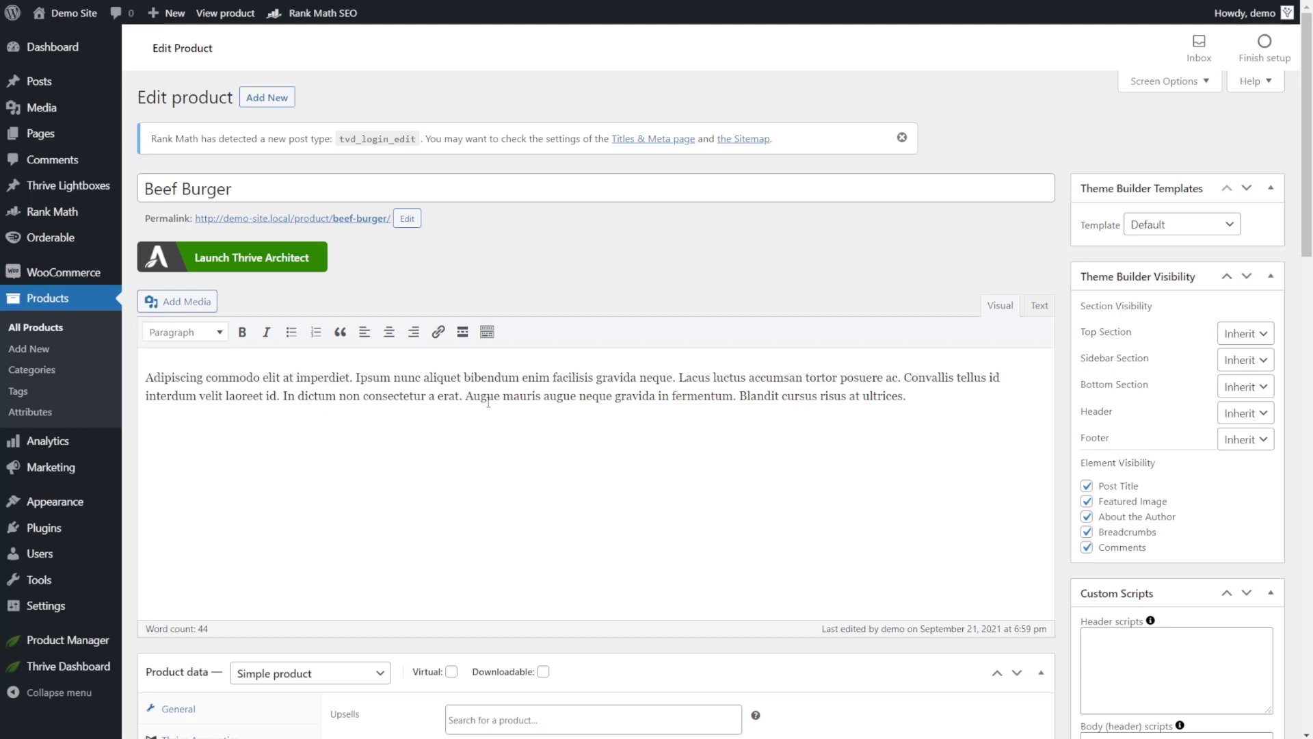
Link Ice Cream Sundae (#2230) as a Beef Burger cross-sell and update the product
scroll(463, 406, "down", 4)
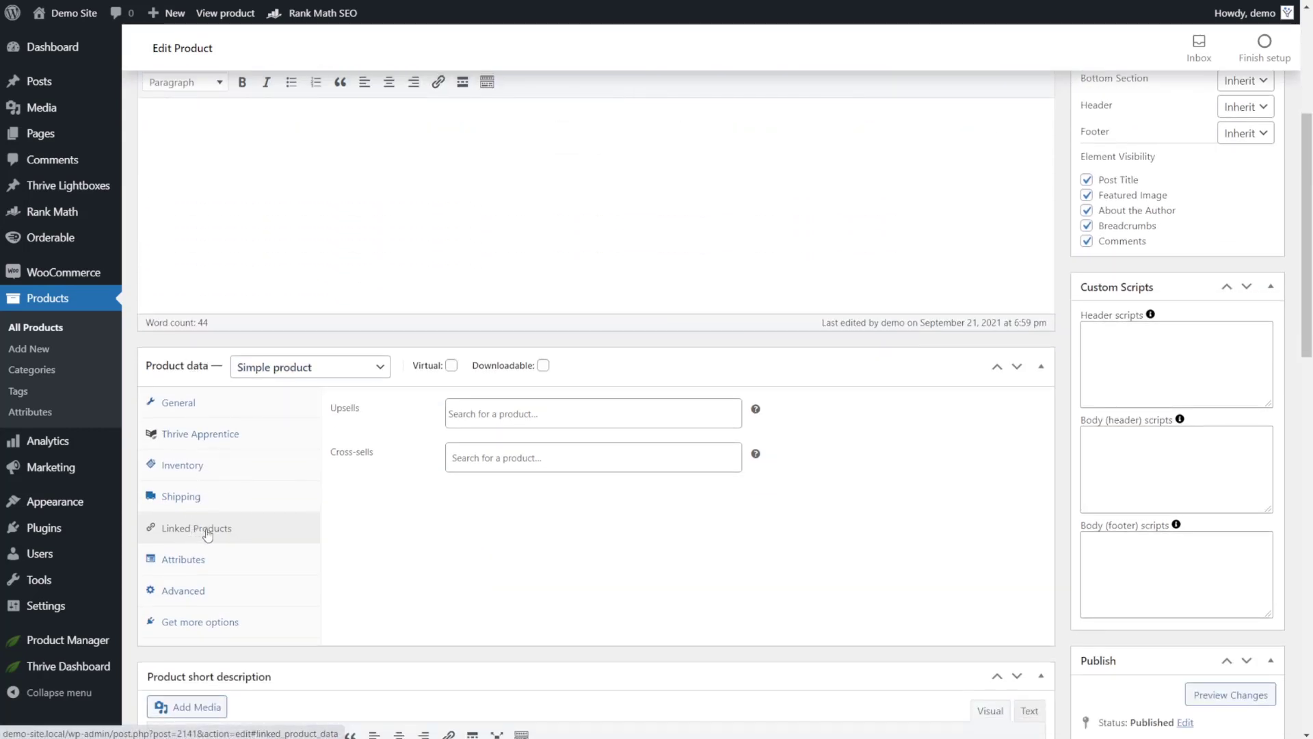
left_click(500, 467)
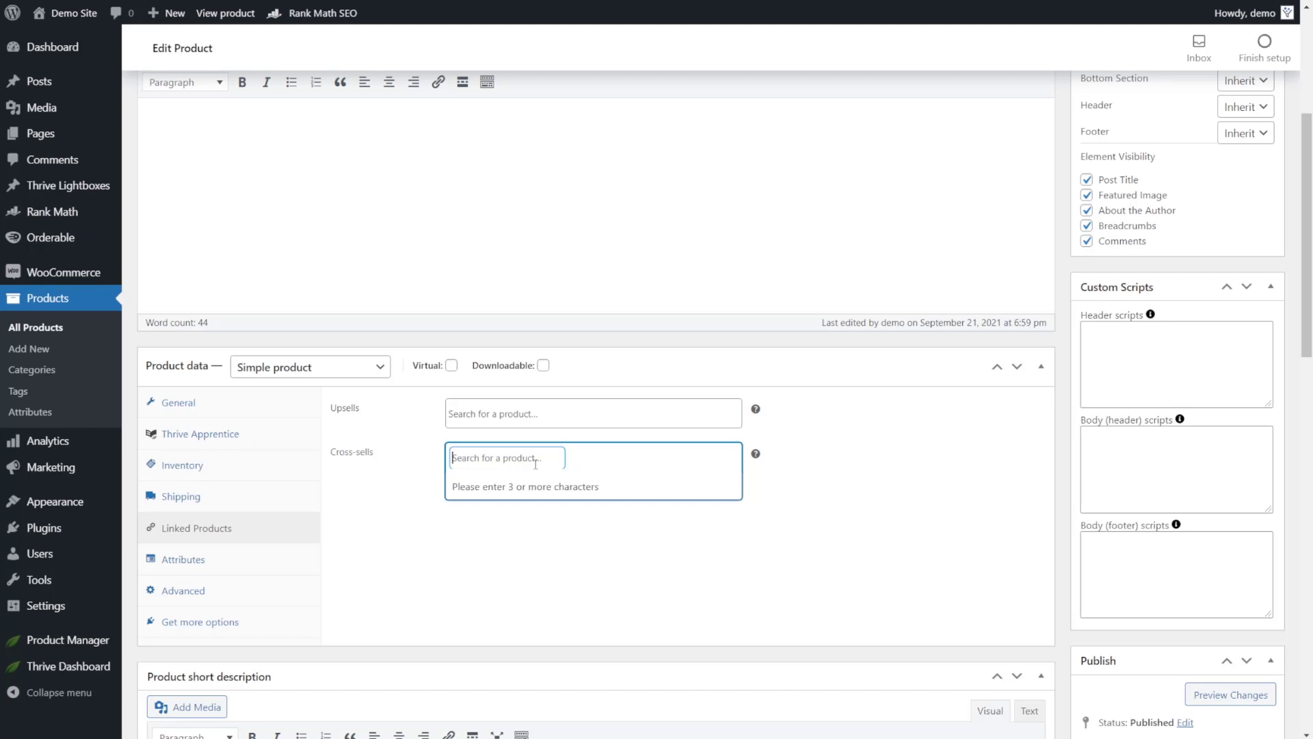
type("sundae")
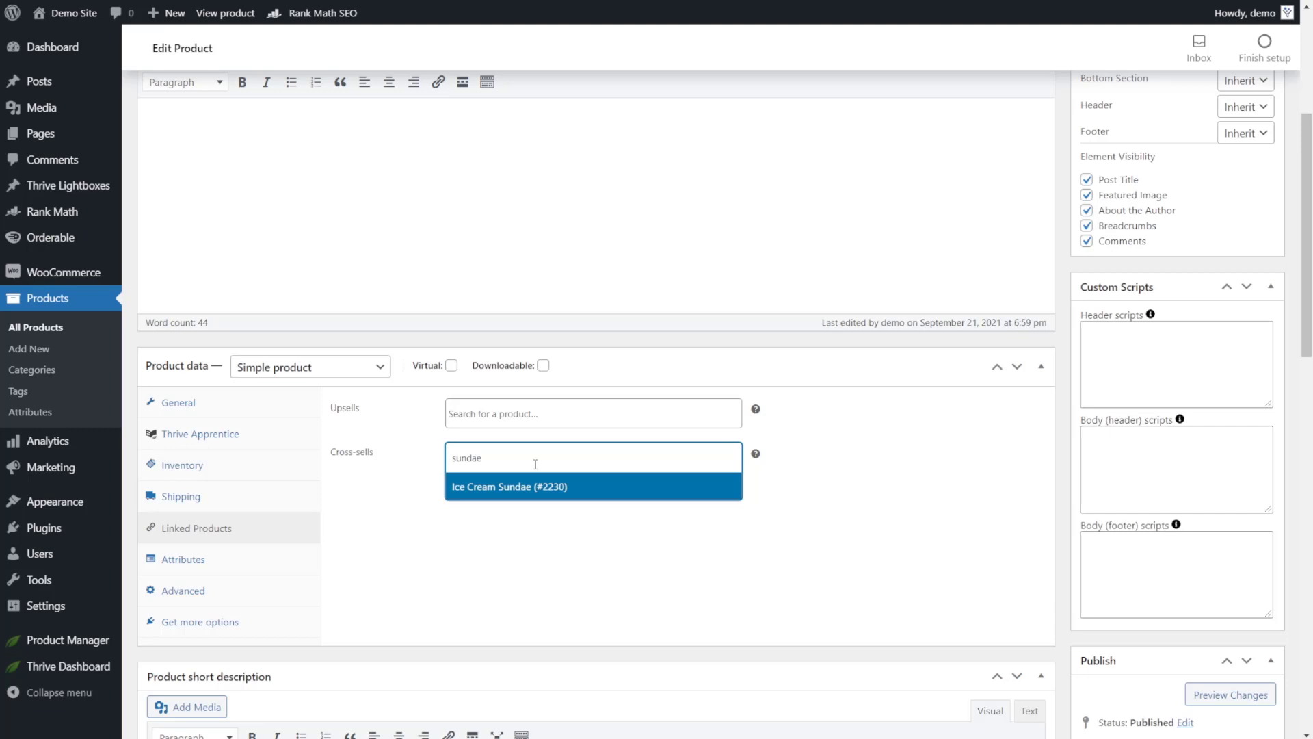
left_click(470, 490)
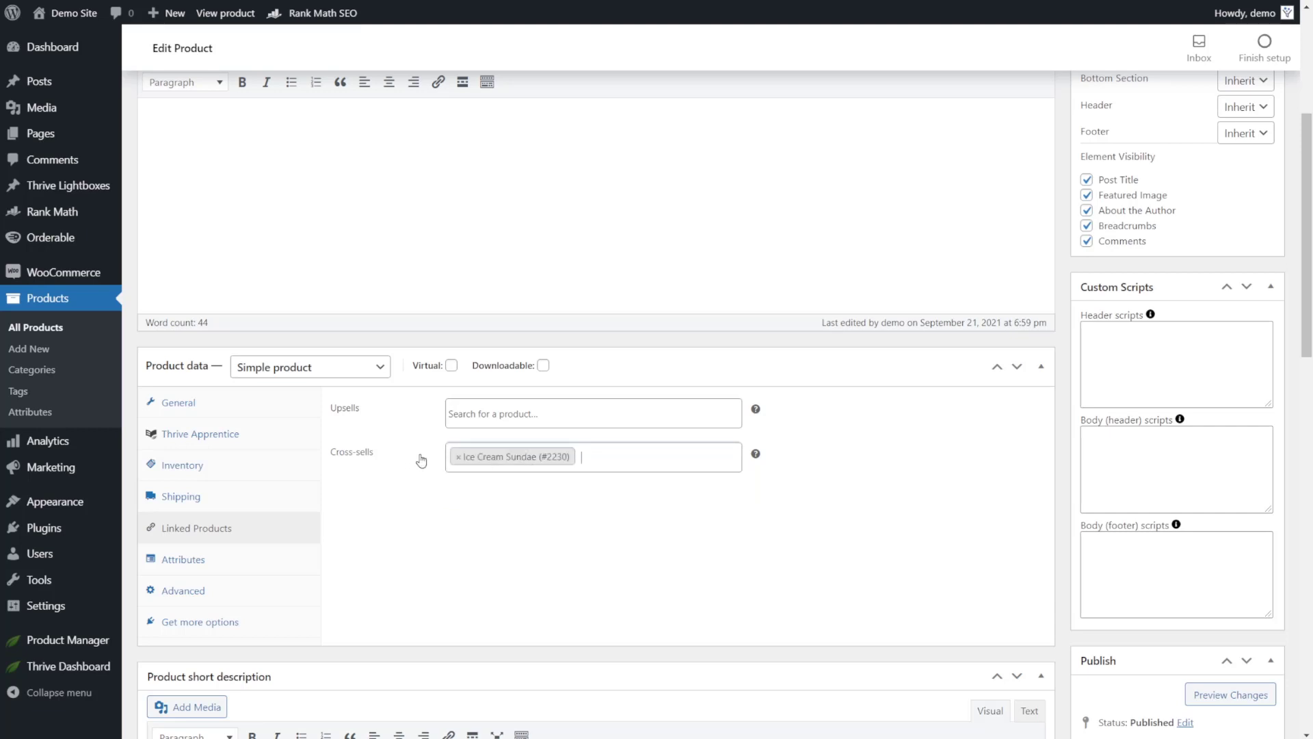
scroll(841, 425, "up", 3)
scroll(895, 454, "down", 7)
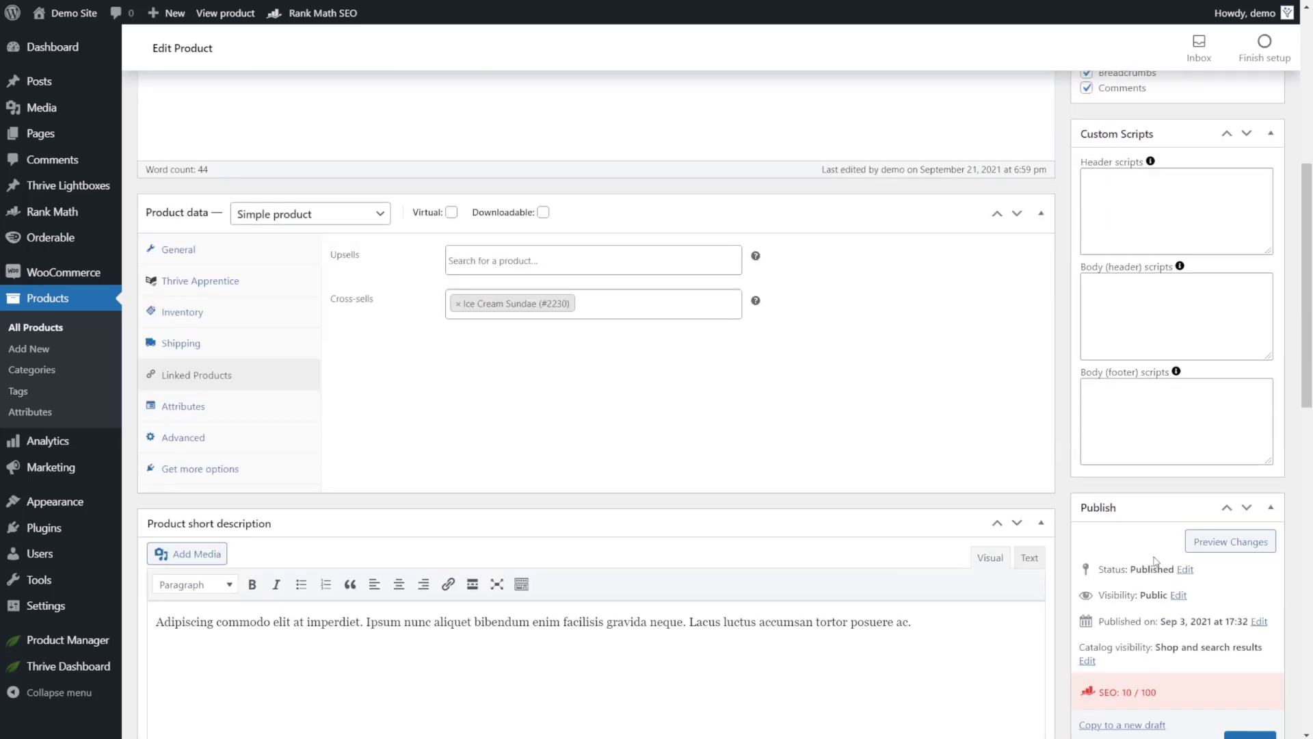
left_click(1251, 591)
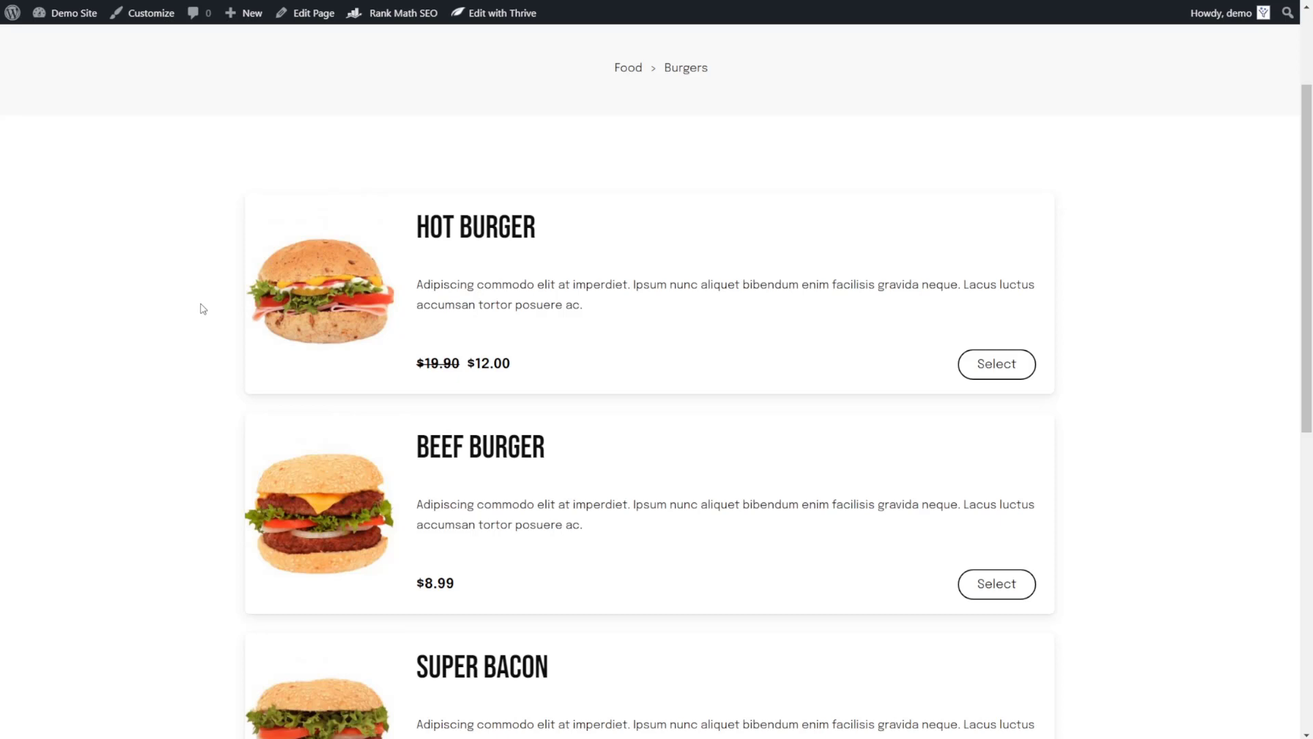
Add a Quad meat Beef Burger with Lettuce and Mustard to the cart, then open the suggested Ice Cream Sundae
left_click(1006, 586)
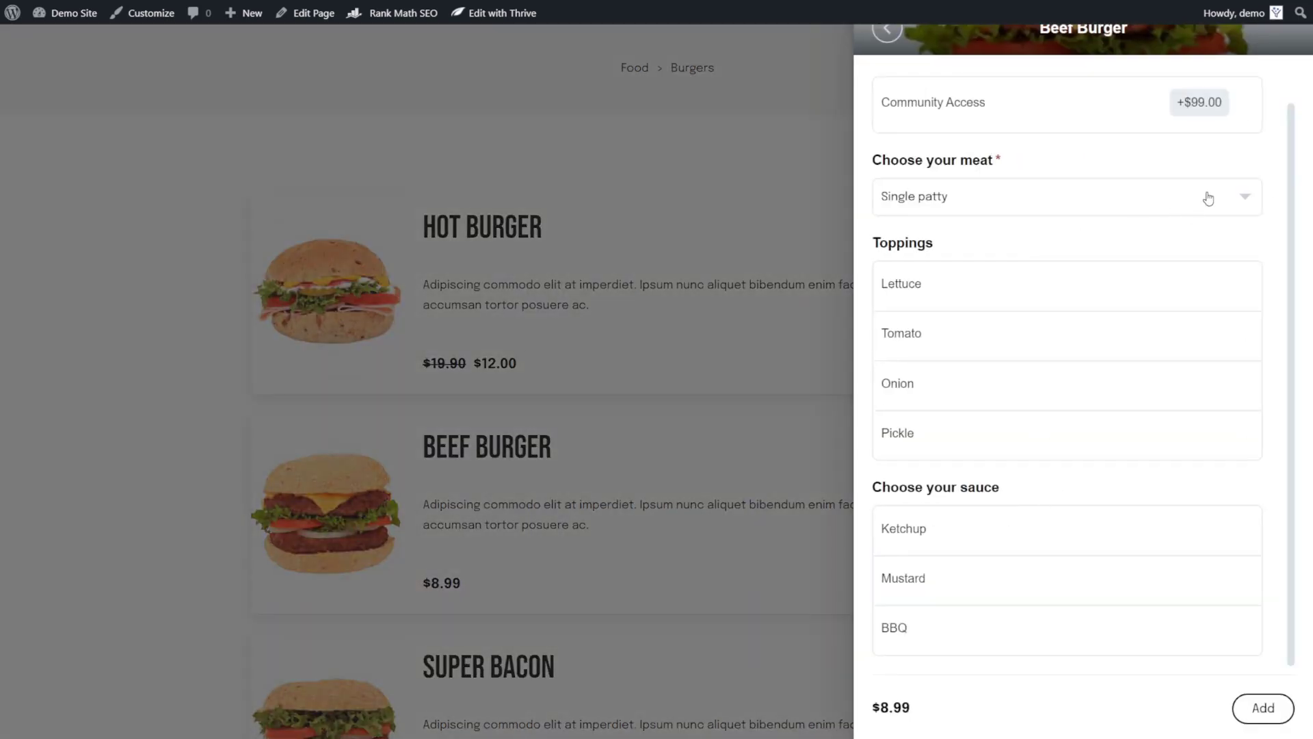
left_click(1208, 197)
left_click(1010, 267)
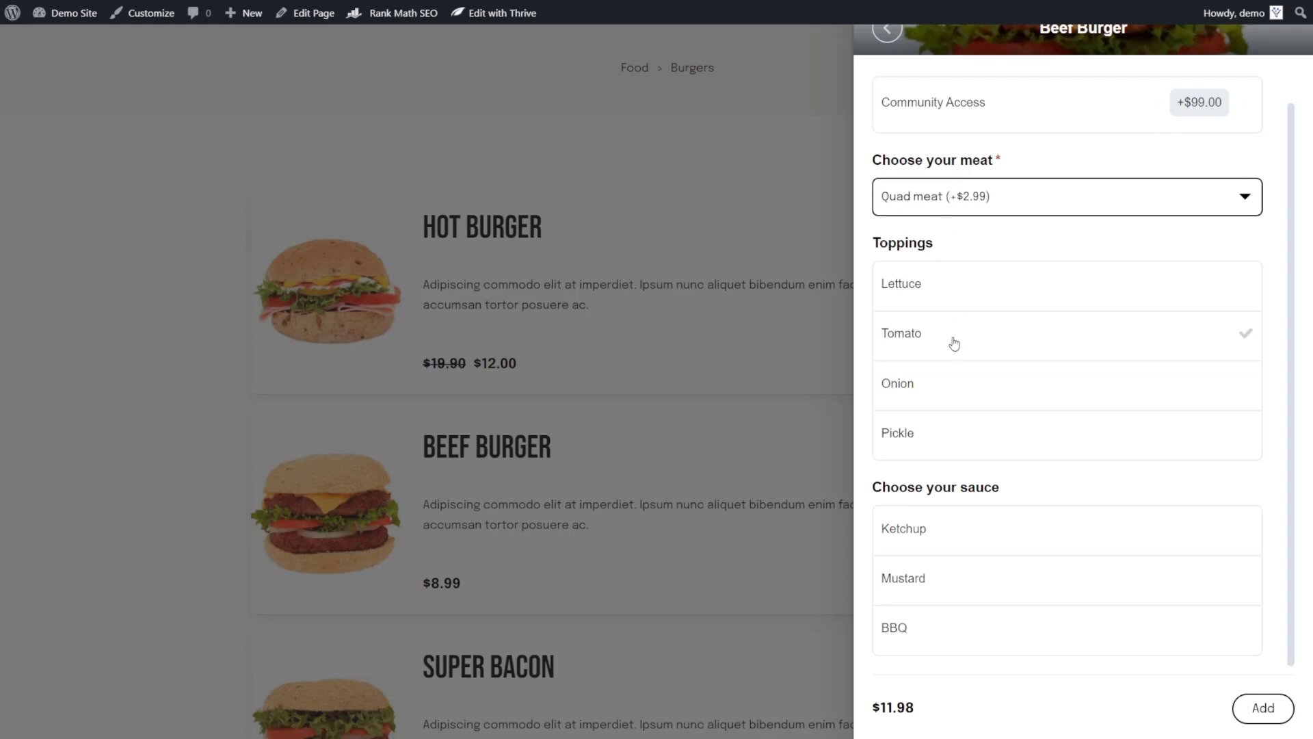
left_click(945, 291)
left_click(1004, 571)
left_click(1262, 708)
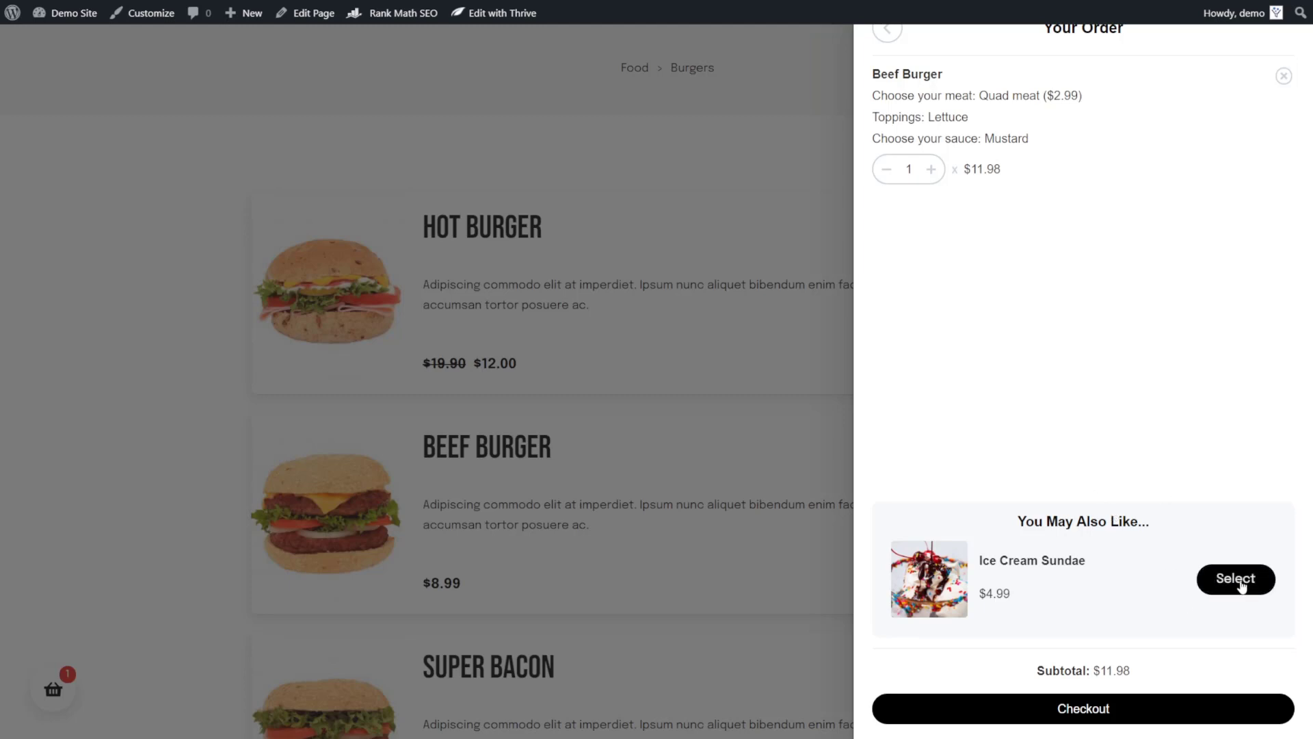
left_click(1218, 585)
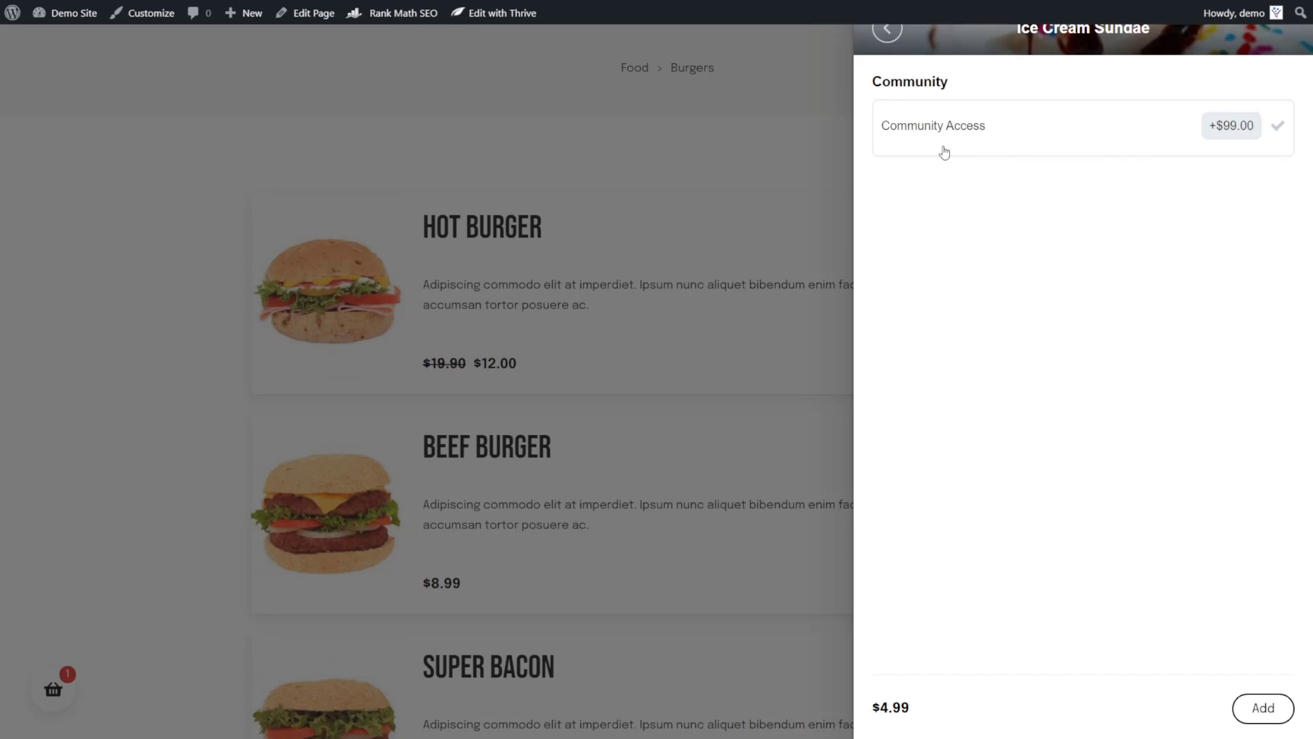
Start a new 'Sundae addons' product addon group with a Checkbox field labelled 'Toppings'
left_click(286, 53)
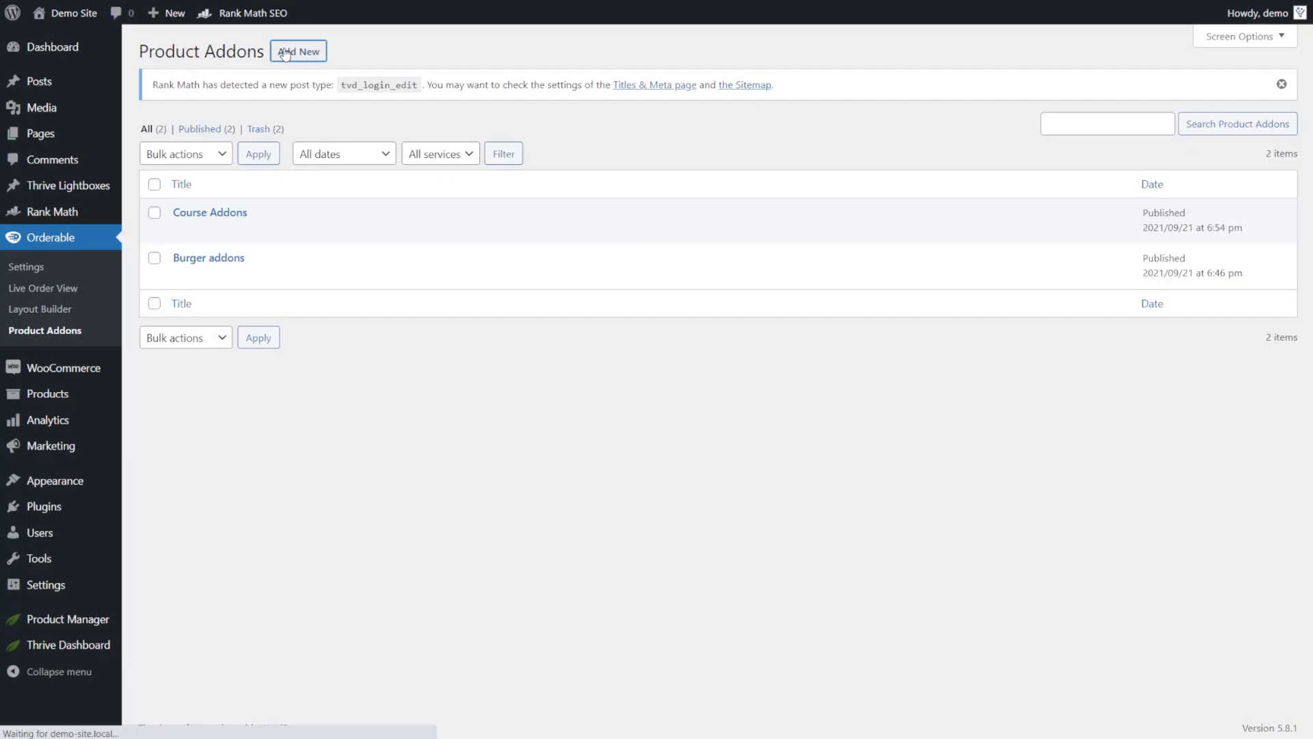
left_click(287, 130)
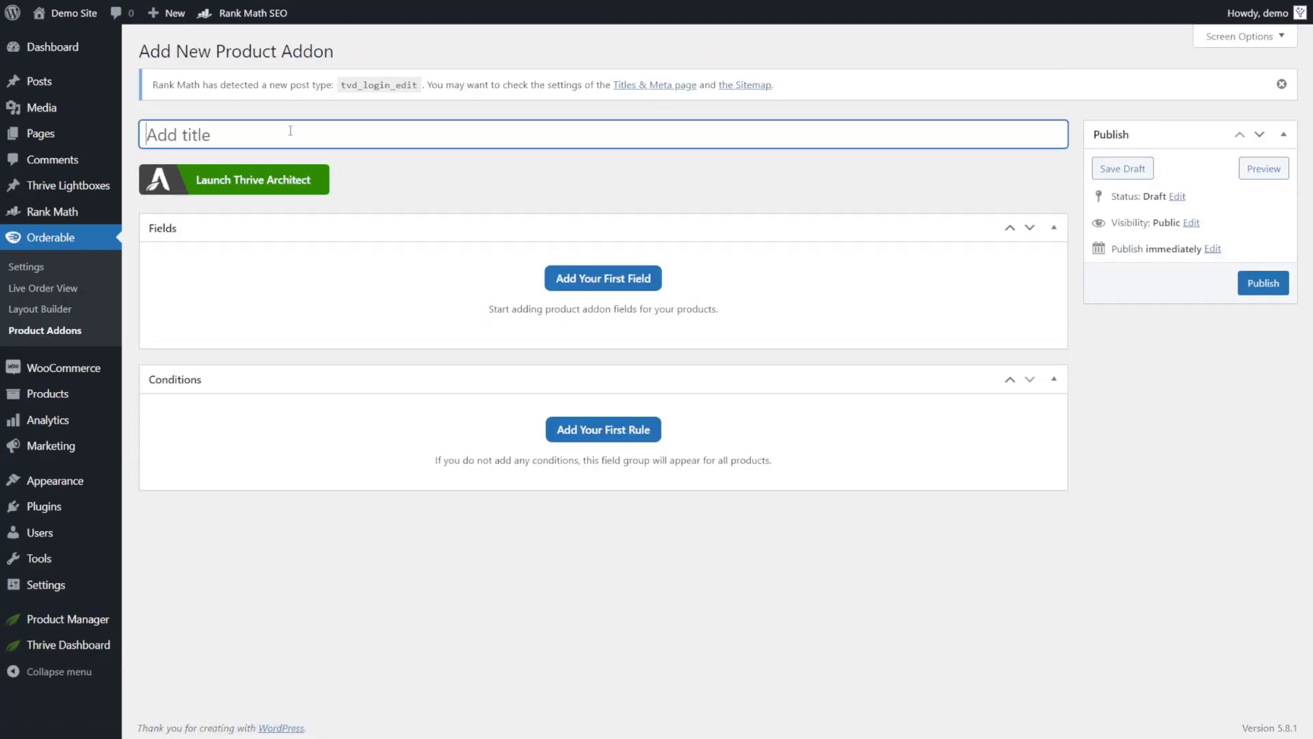
type("Sundae addons")
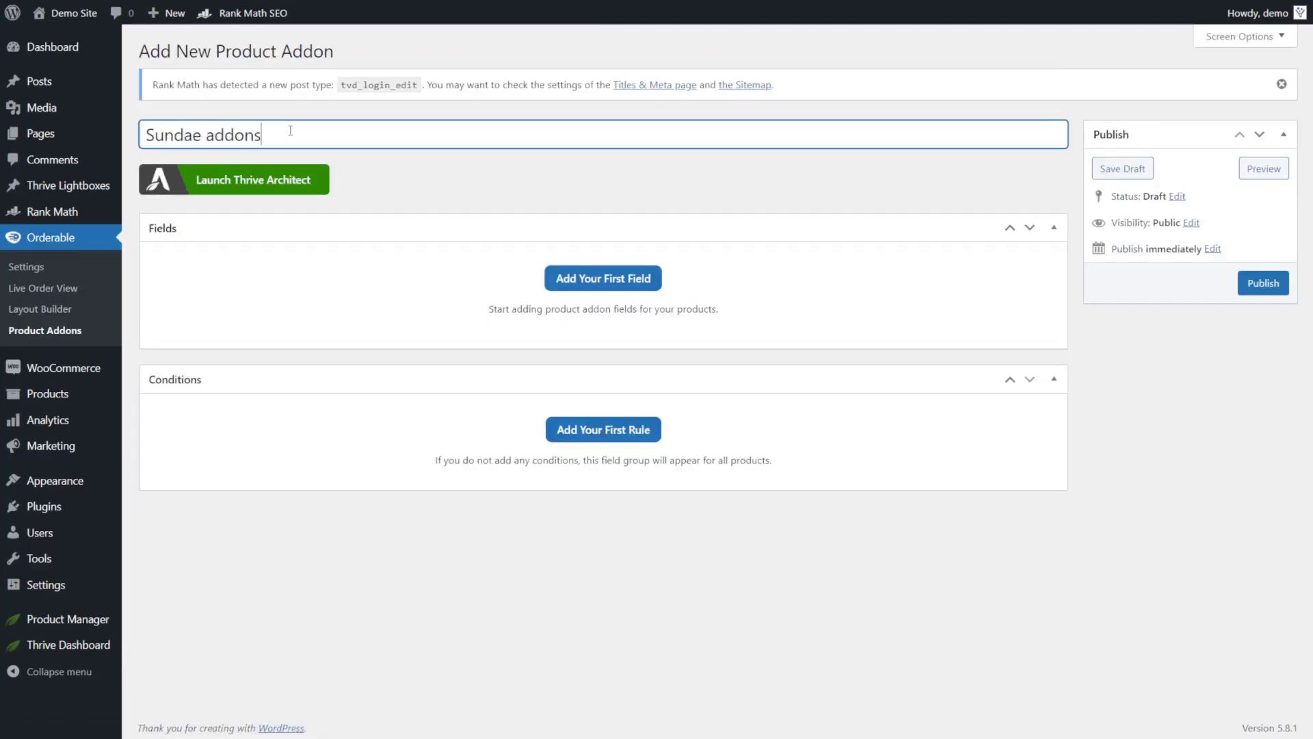
left_click(605, 279)
left_click(547, 289)
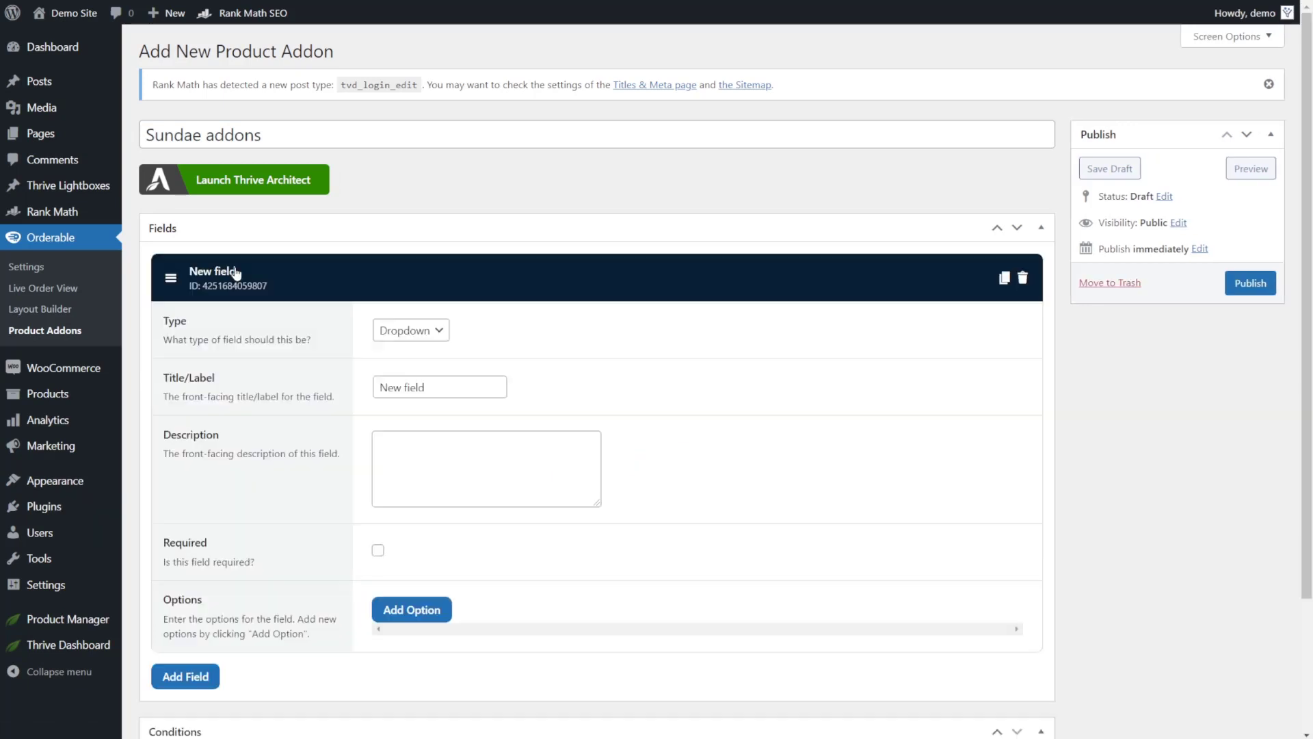
left_click(435, 331)
left_click(403, 365)
triple_click(439, 396)
type("Toppings")
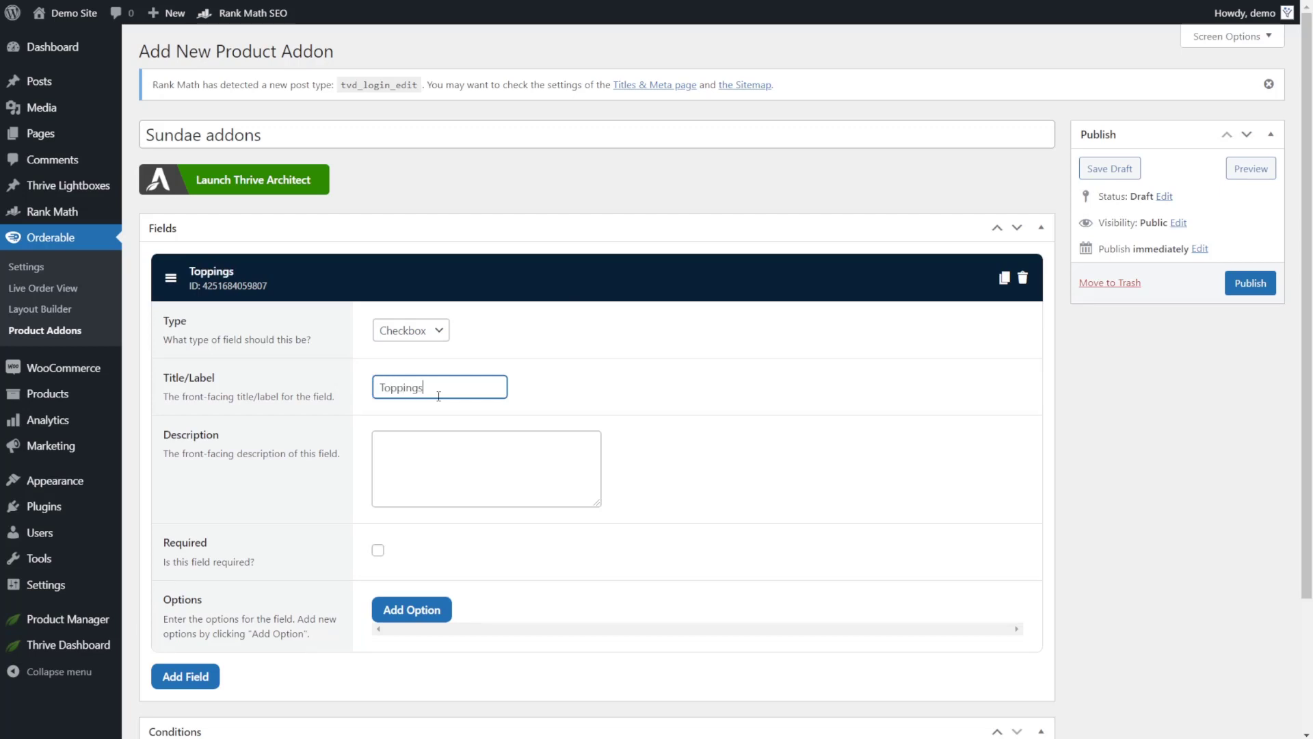
Add a 'Sprinkles' topping option showing the sprinkles image, priced at .25
scroll(417, 391, "down", 3)
left_click(419, 446)
scroll(489, 433, "down", 1)
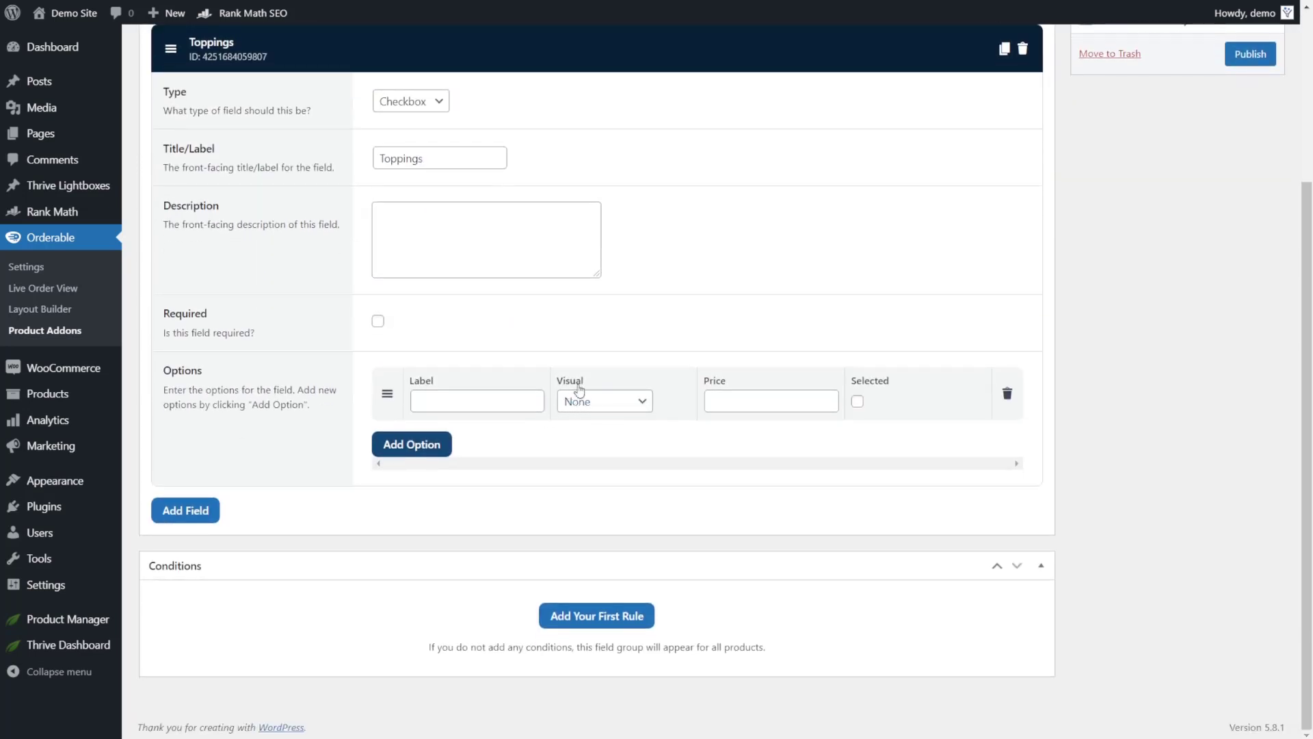
left_click(469, 399)
type("Sprinkl;es")
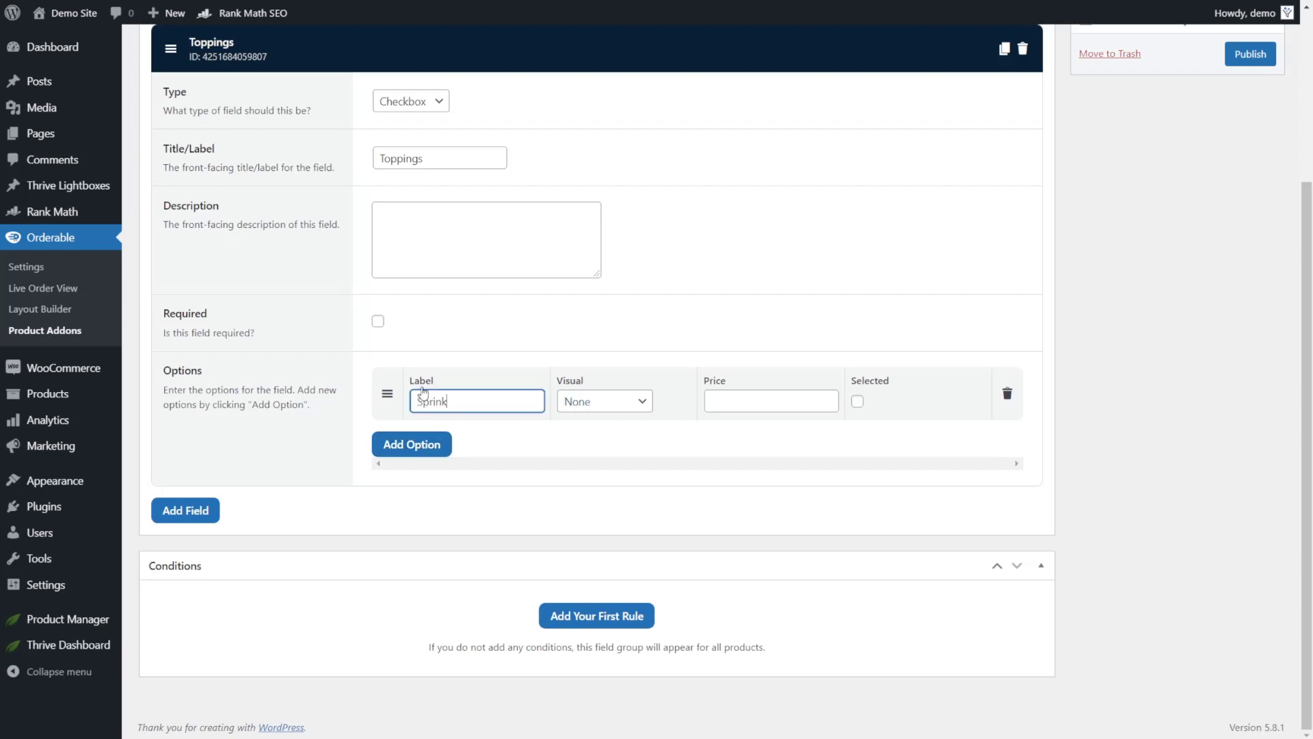
key("BackSpace")
key("BackSpace")
key("BackSpace")
type("es")
left_click(594, 404)
left_click(593, 438)
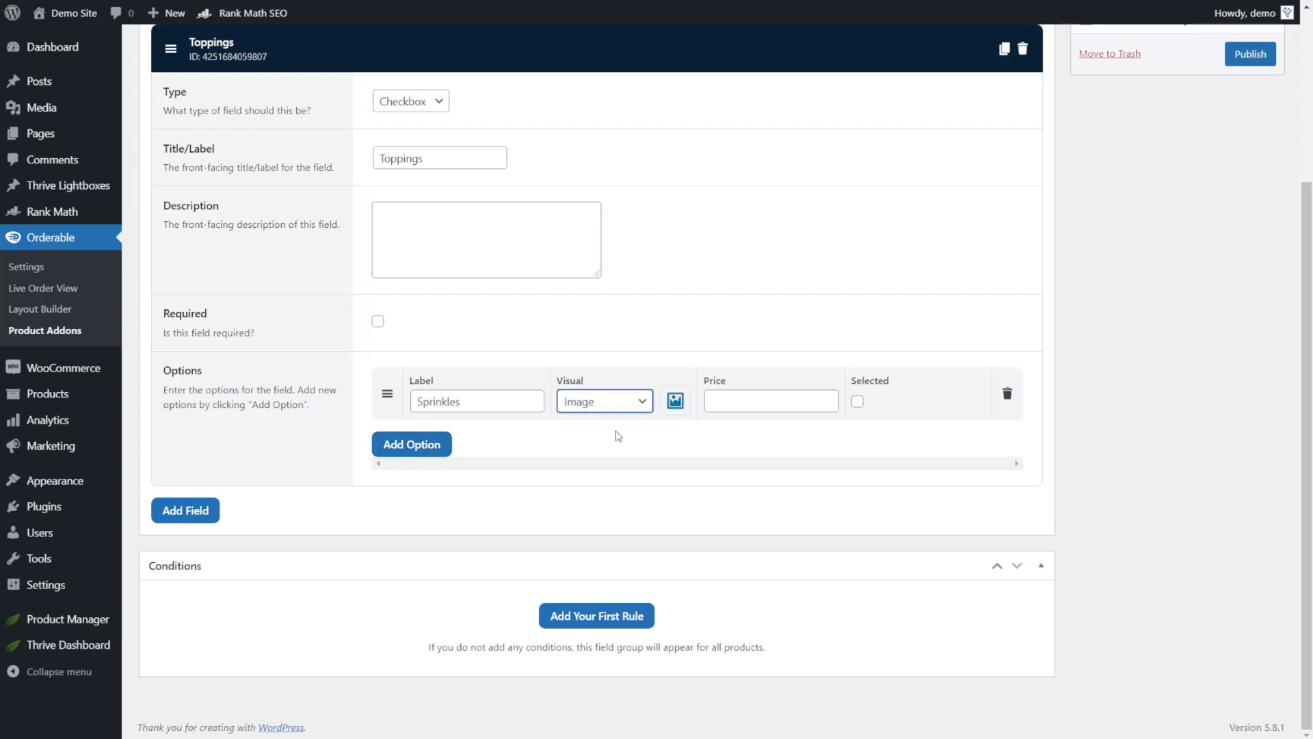
left_click(675, 401)
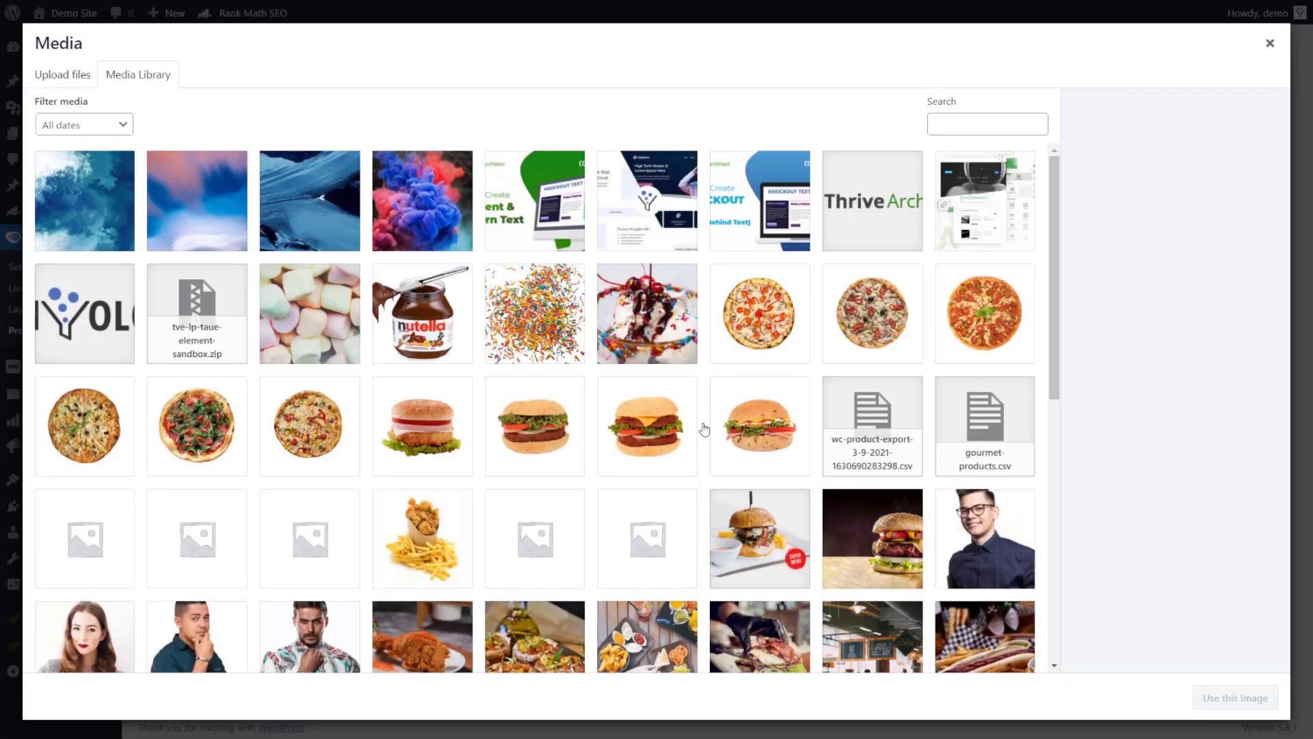
left_click(569, 345)
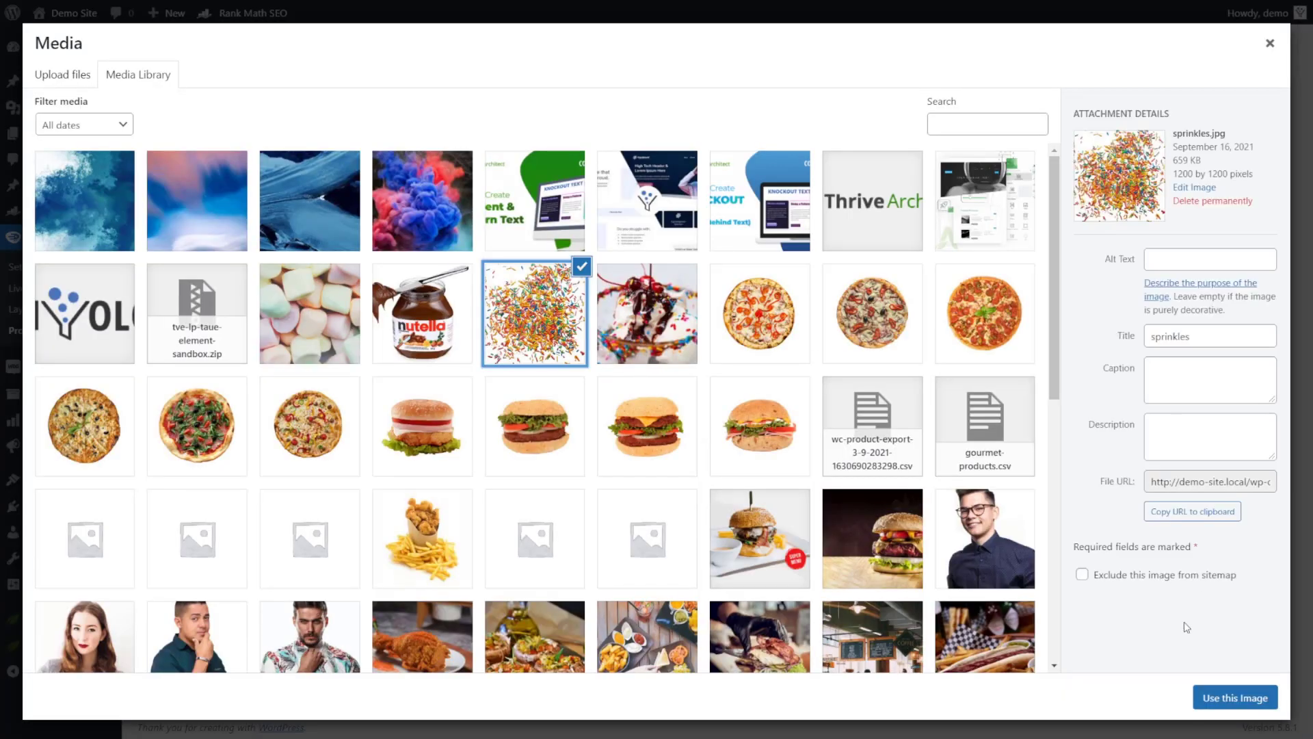
left_click(1246, 693)
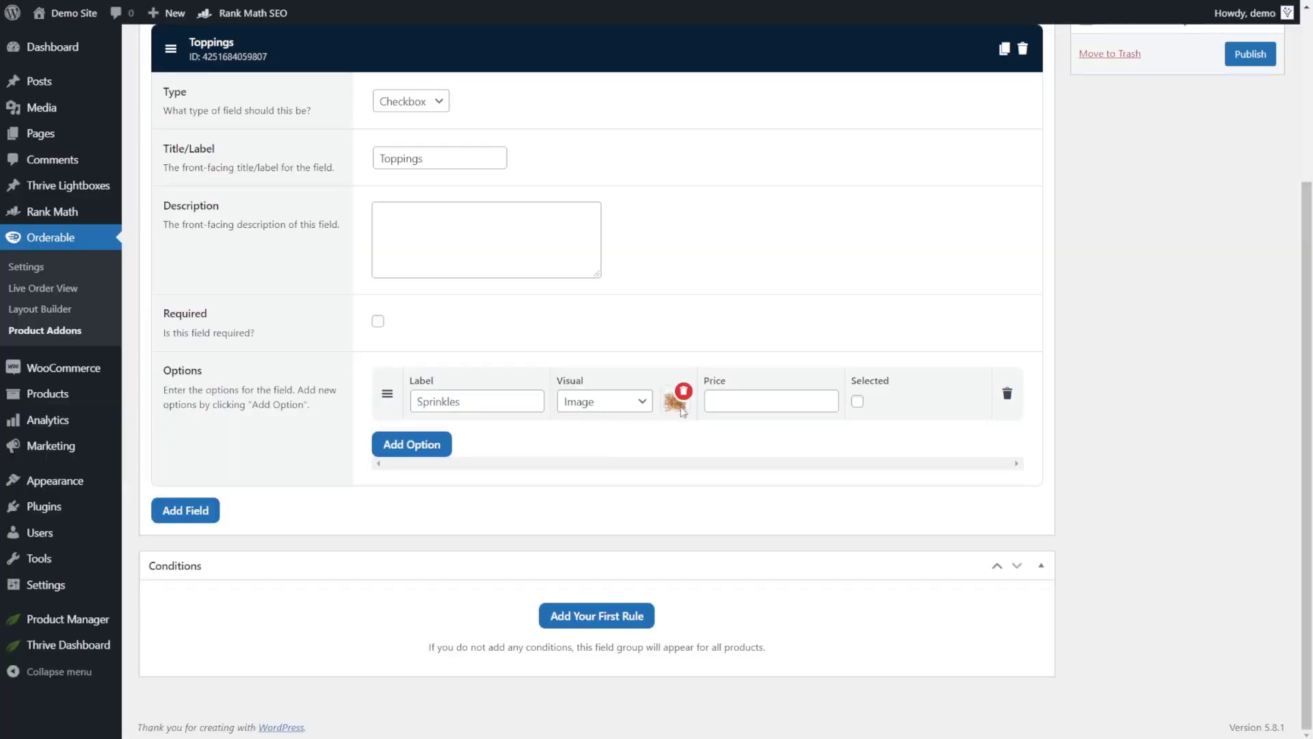
left_click(793, 396)
type(".25")
Add a 'Marshmallows' option with the marshmallows image and publish the addon group
left_click(412, 444)
left_click(444, 465)
type("Marshmallows")
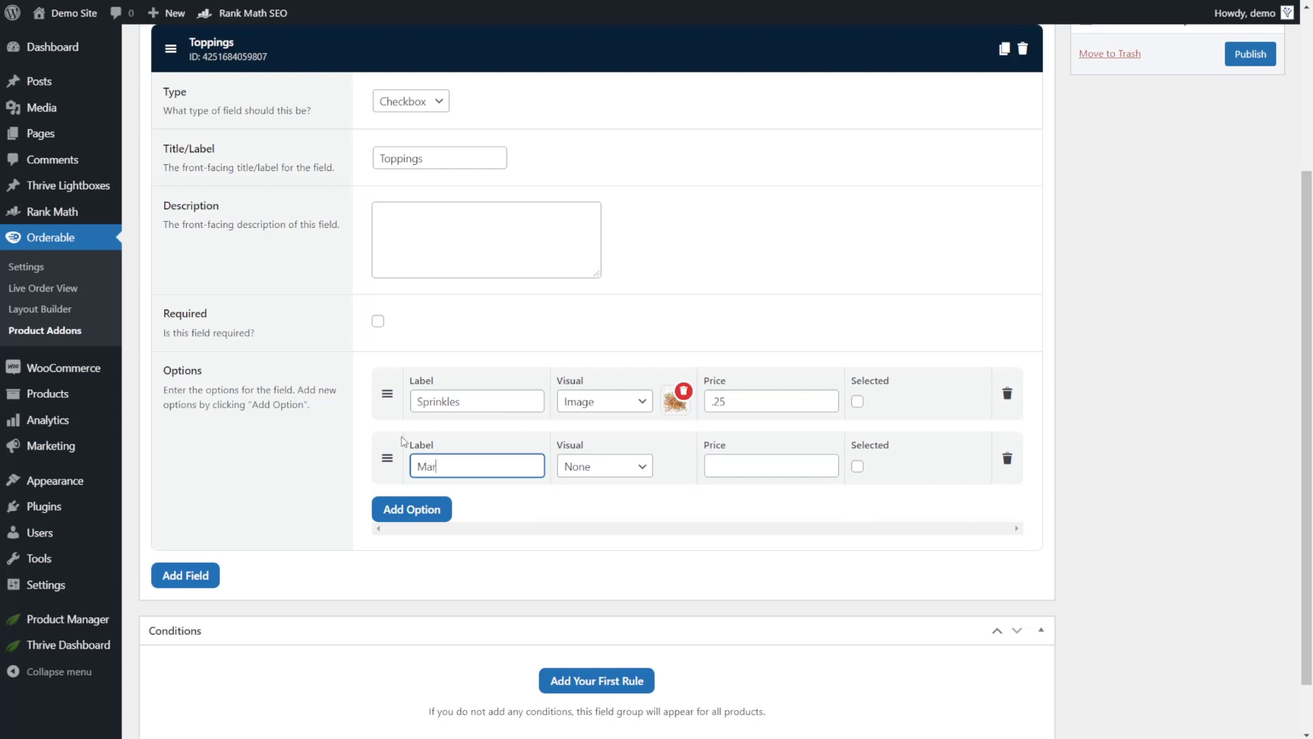
left_click(605, 472)
left_click(603, 504)
left_click(675, 465)
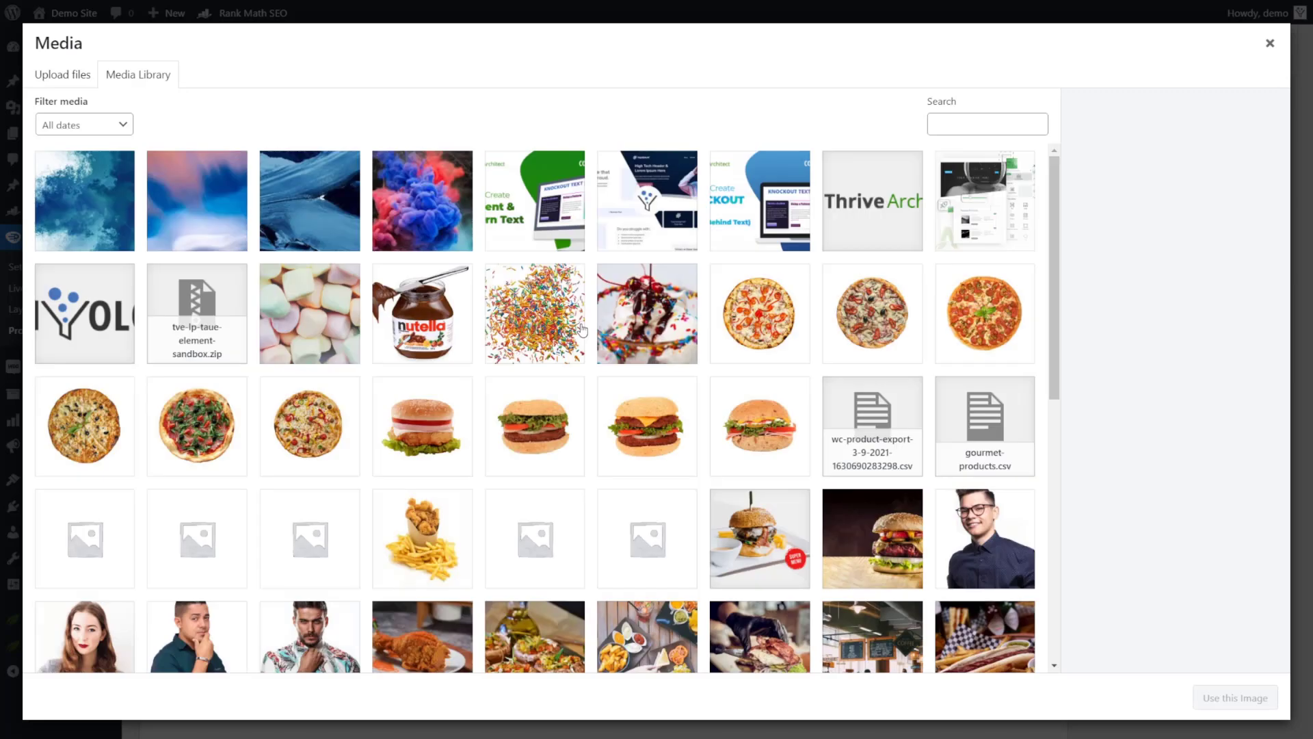
left_click(313, 318)
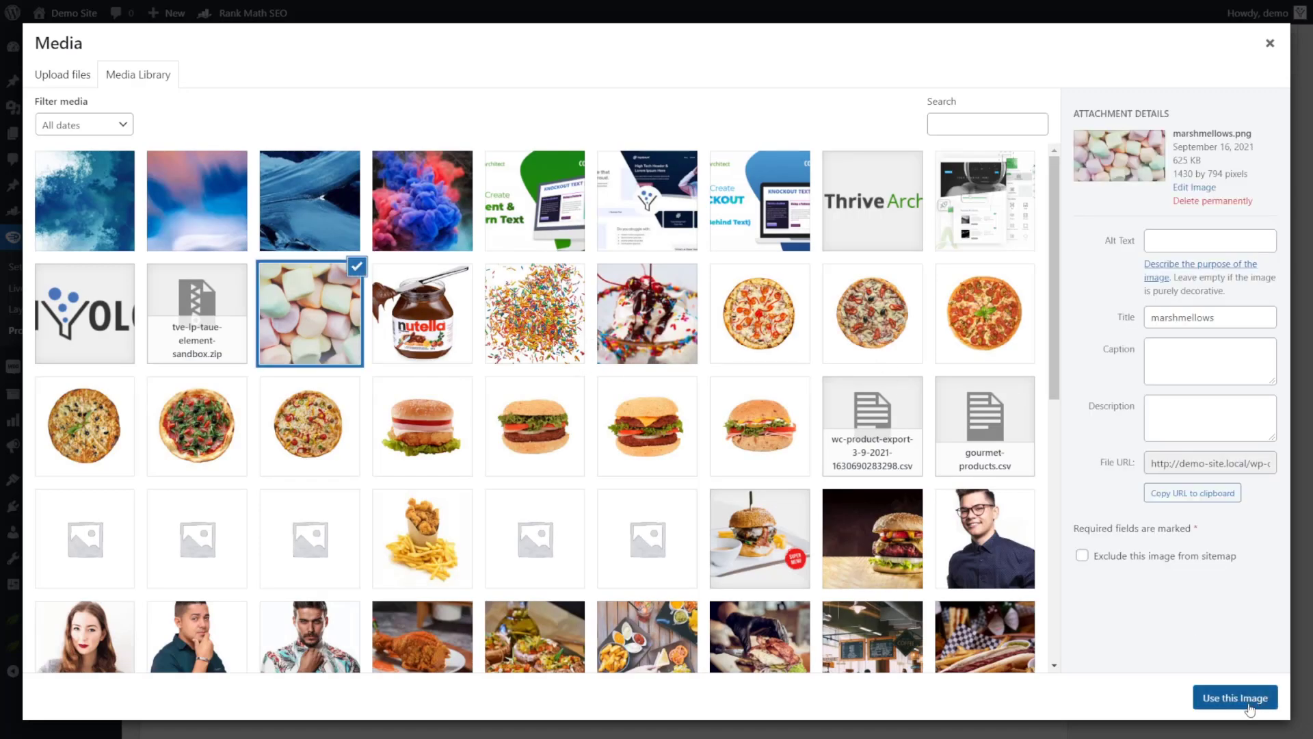
left_click(1235, 697)
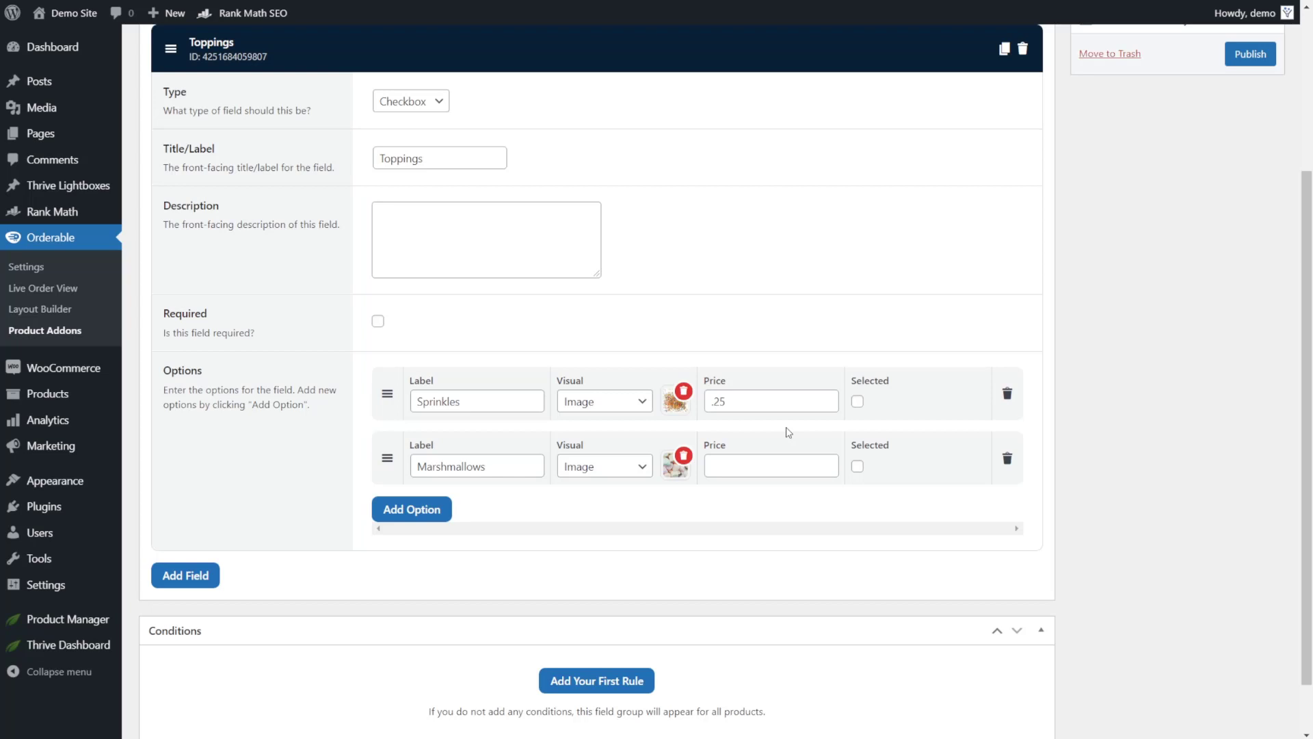
key("Return")
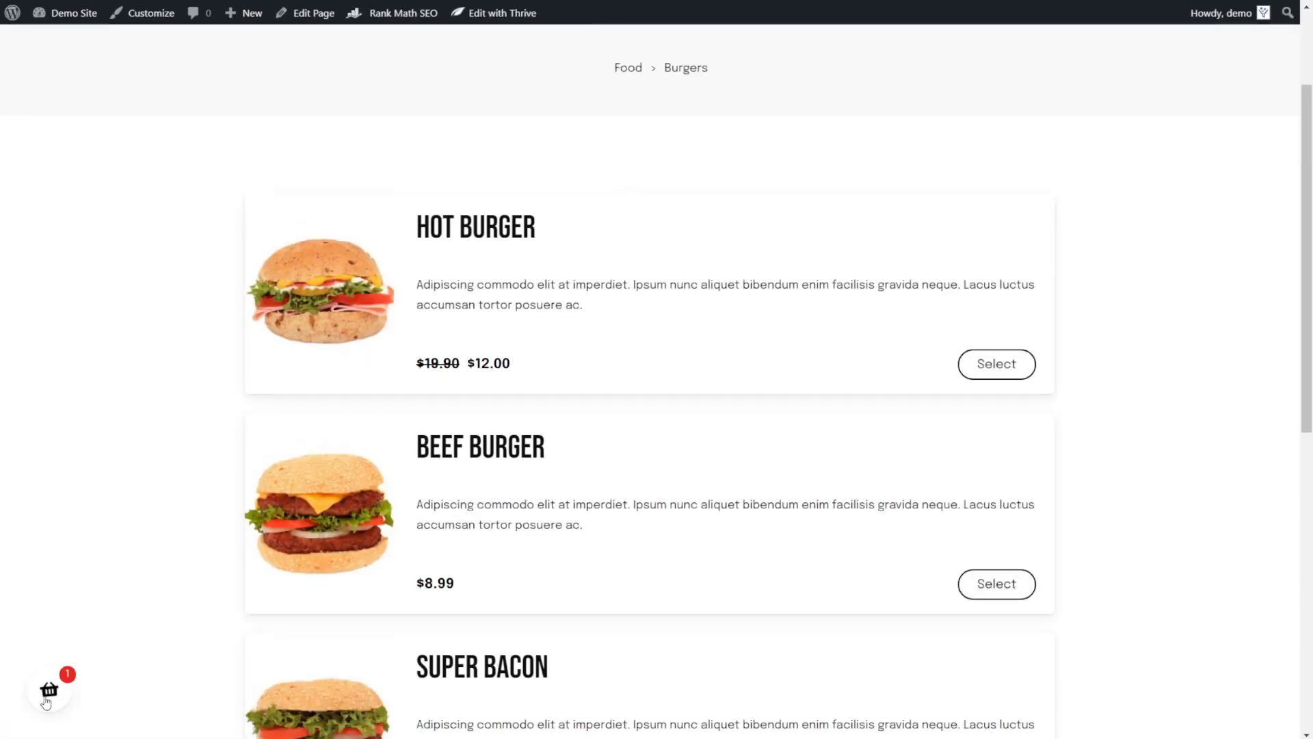
From the cart, add an Ice Cream Sundae with Sprinkles ($0.25), bringing the subtotal to $17.22
left_click(46, 698)
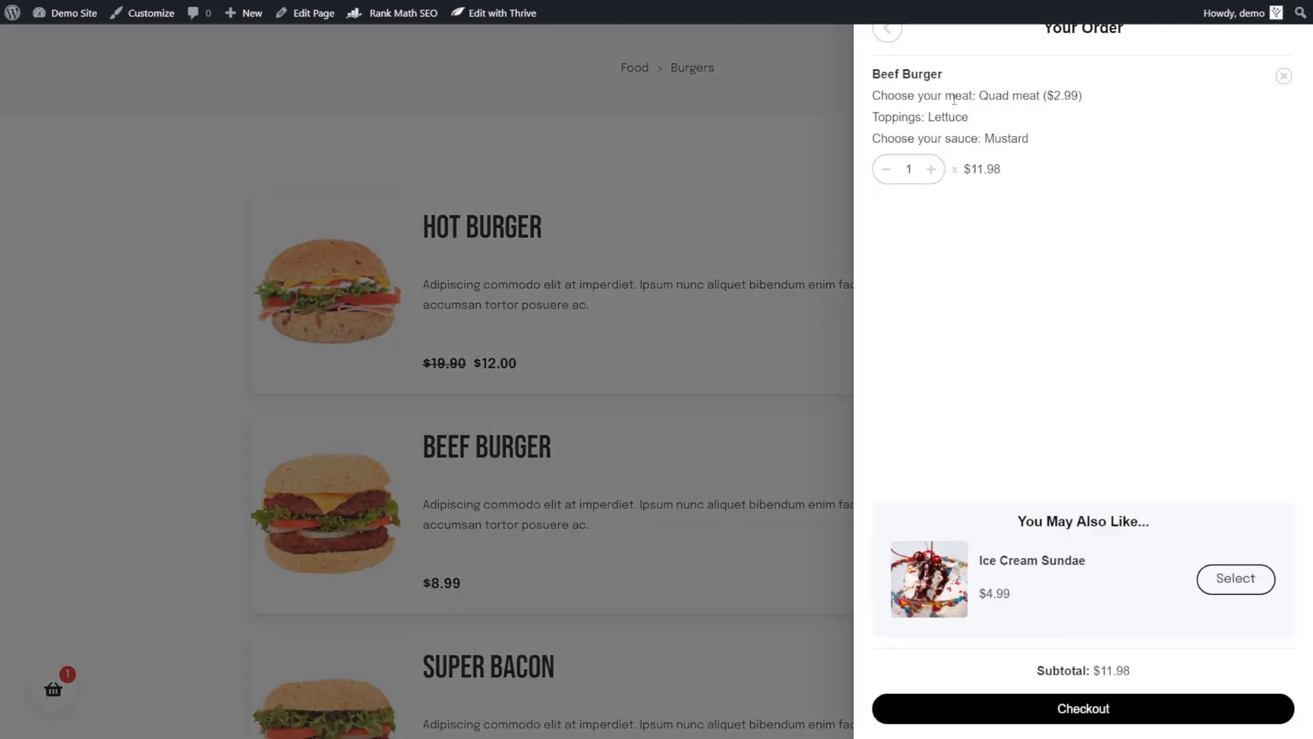
left_click(1217, 580)
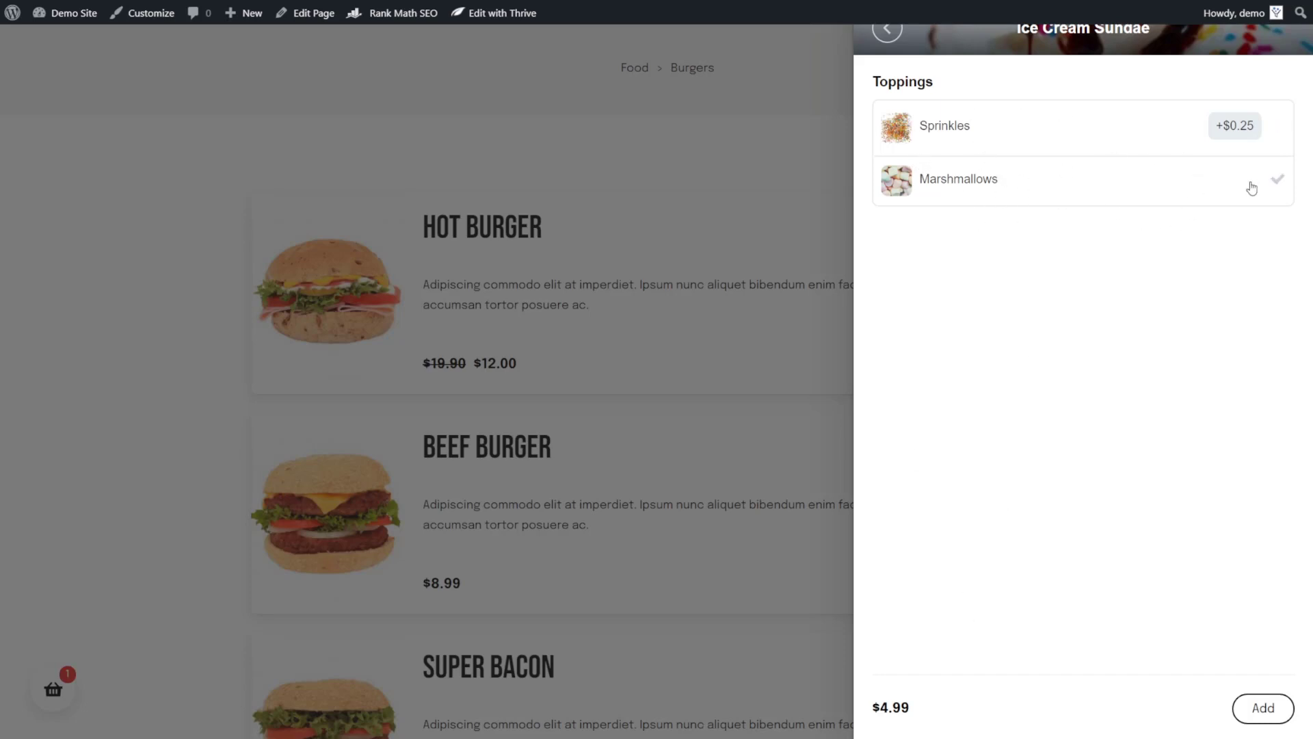
left_click(1140, 126)
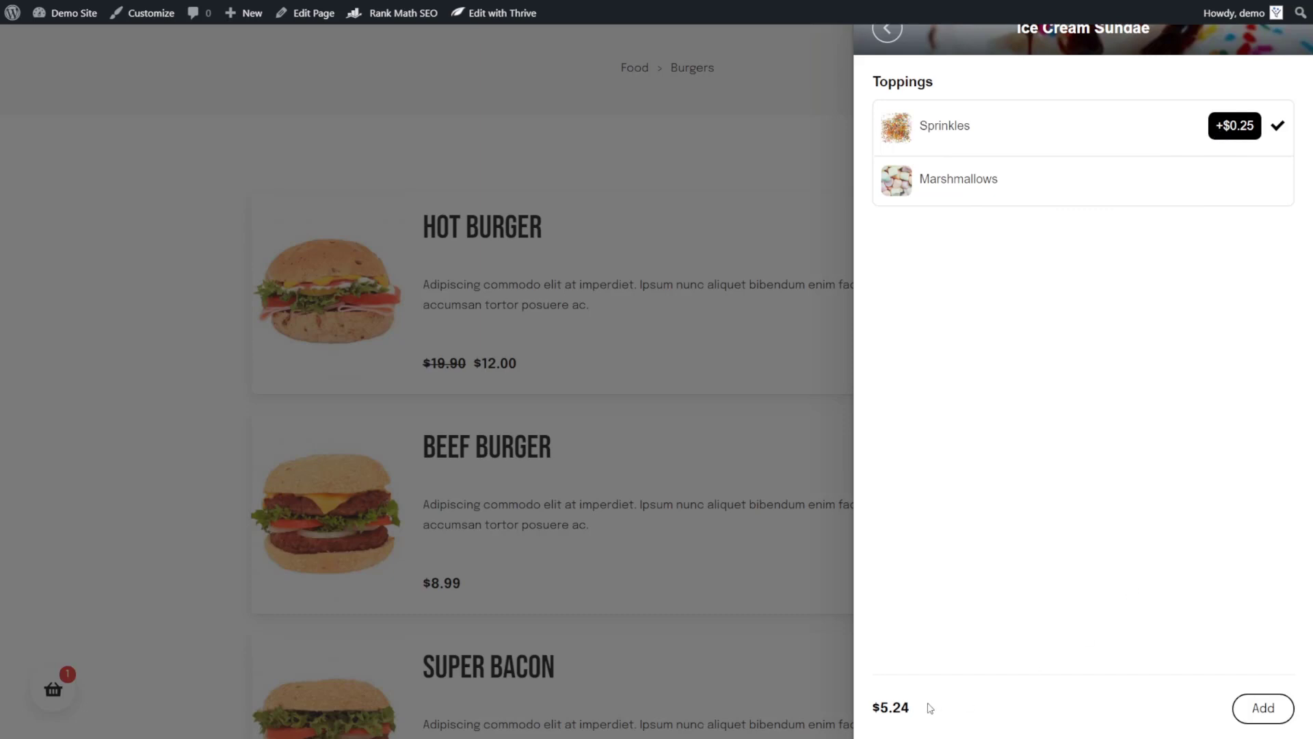
left_click(1263, 708)
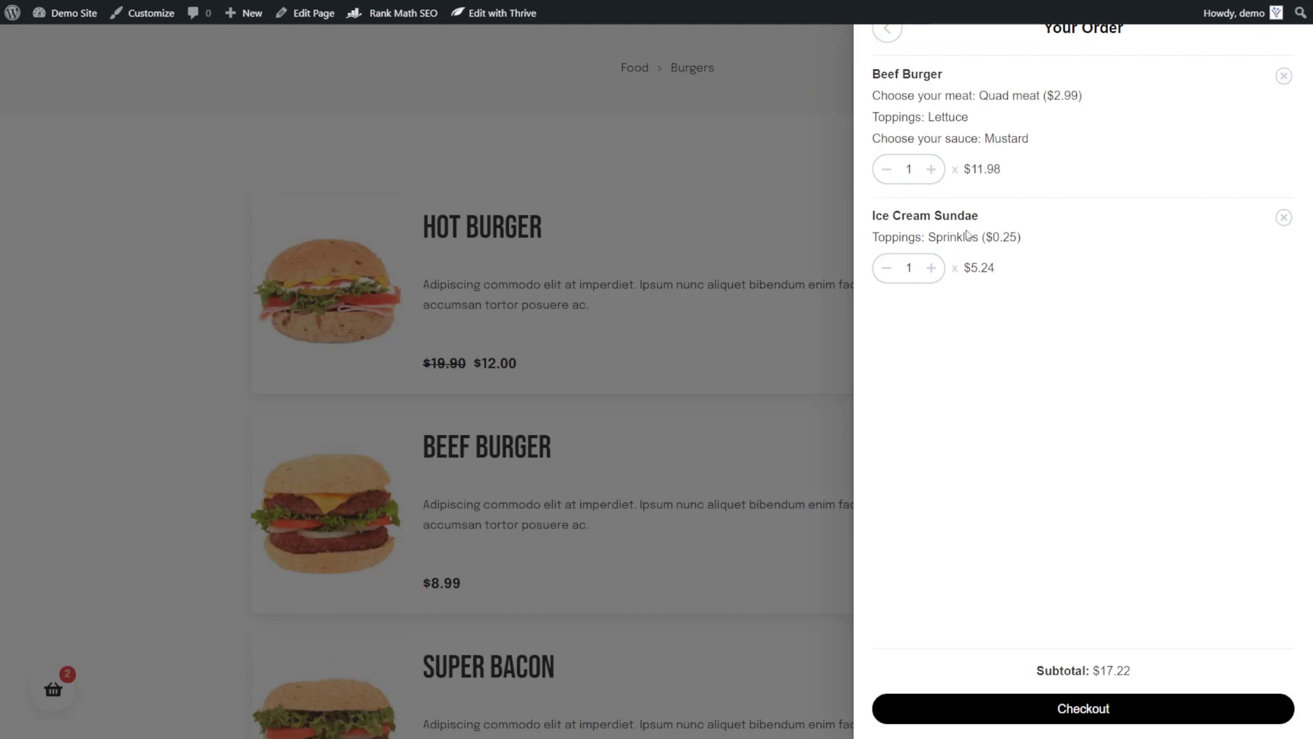
Go to checkout and verify both items, the $1.99 tip and the $19.21 total
left_click(1103, 710)
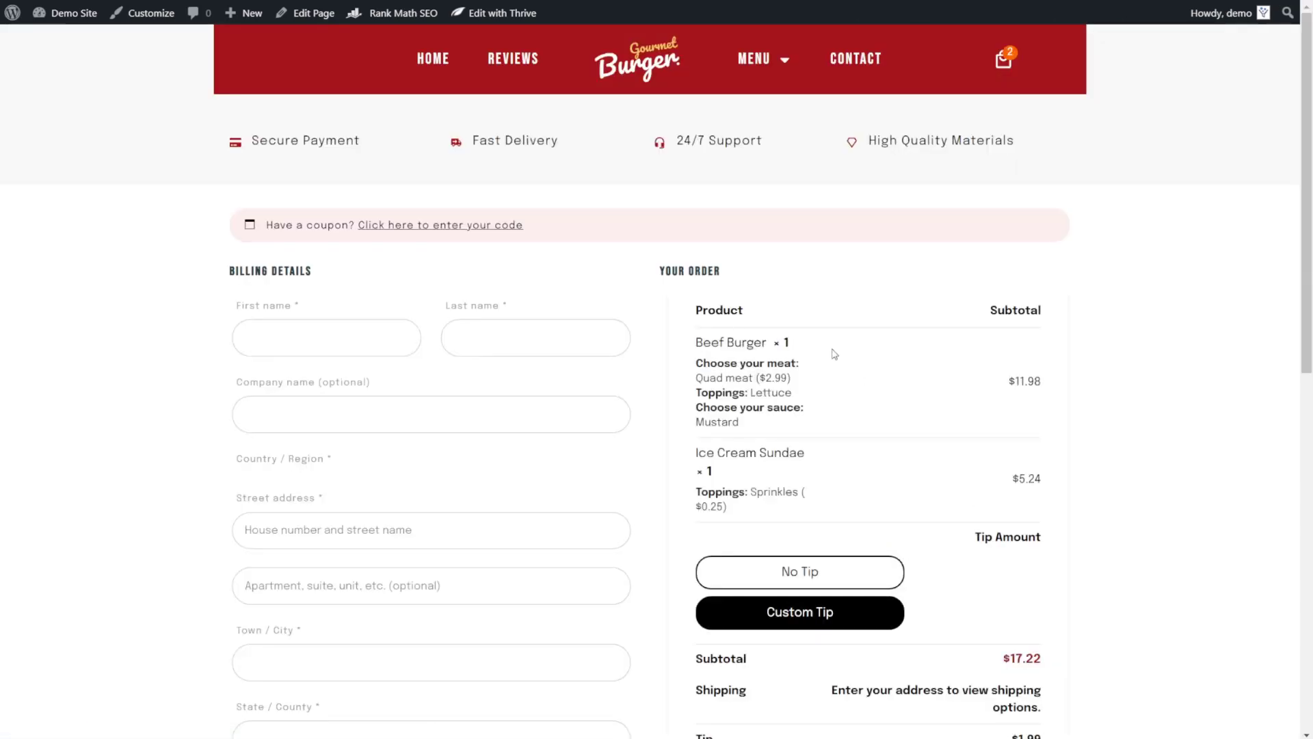
scroll(842, 472, "down", 1)
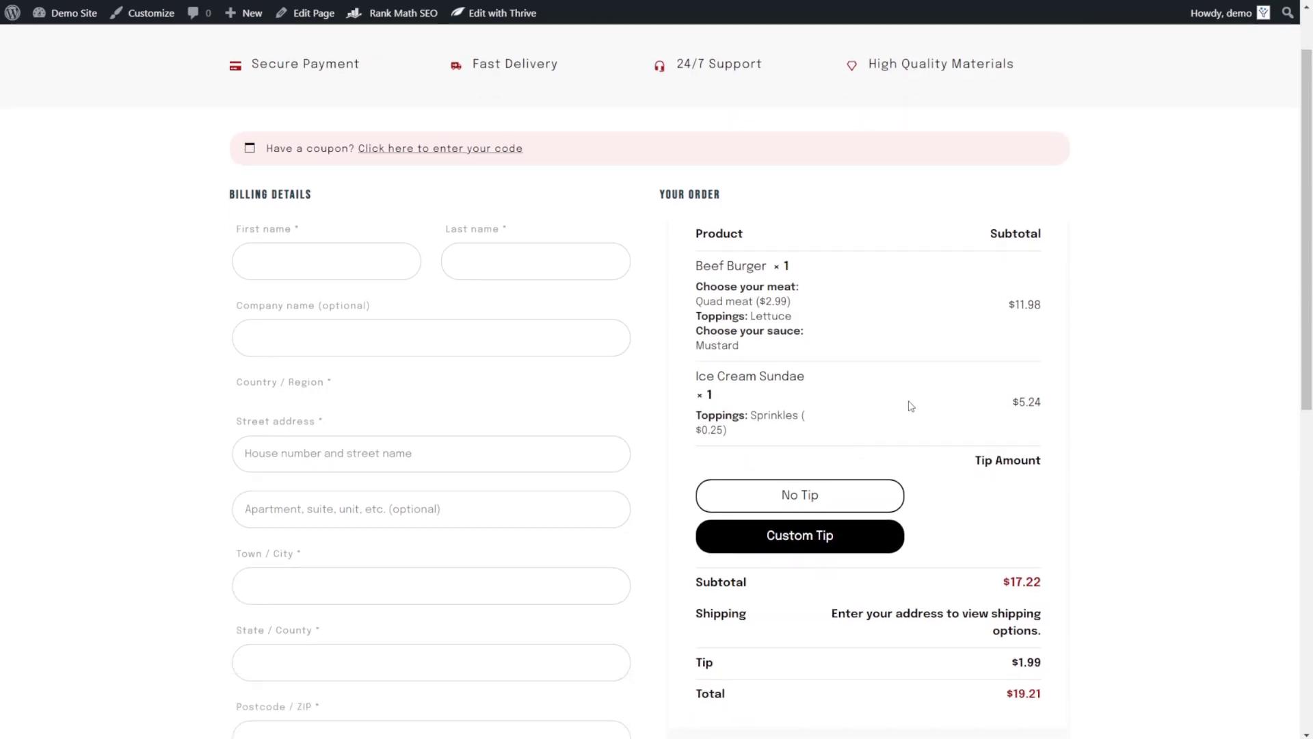
left_click_drag(1011, 662, 1045, 662)
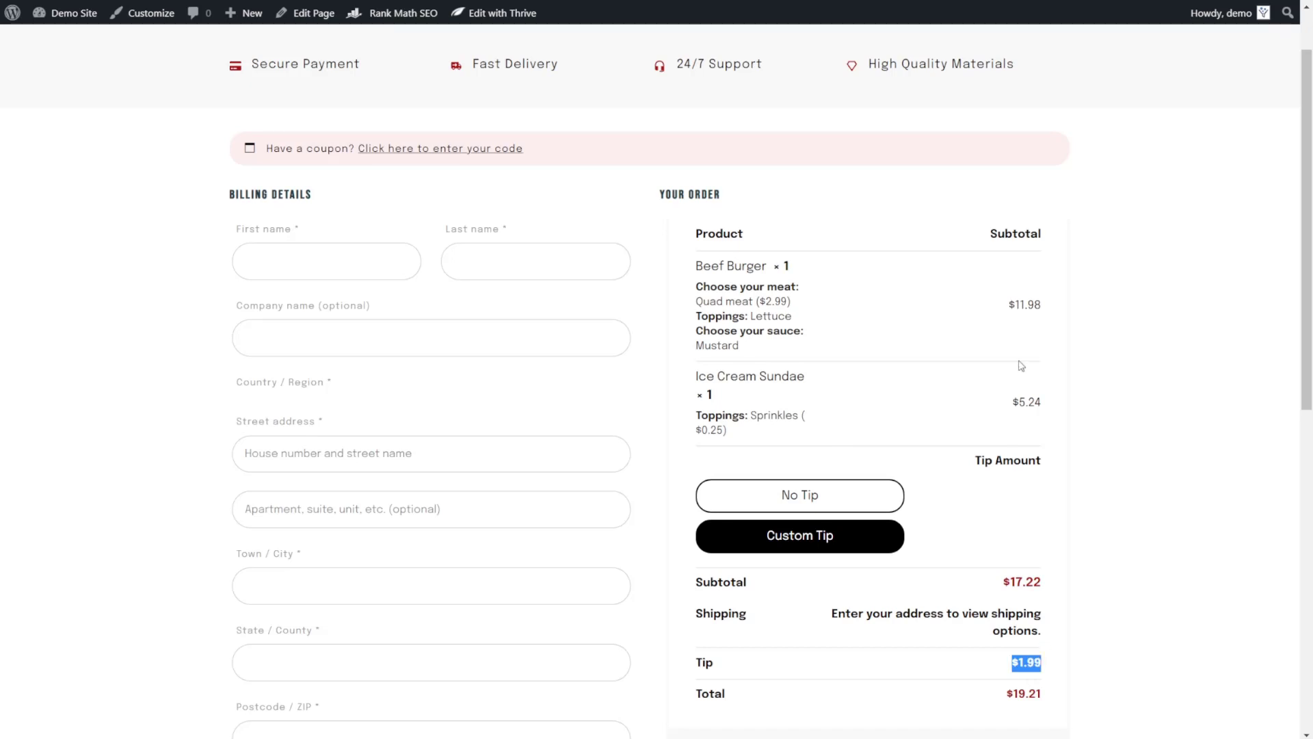